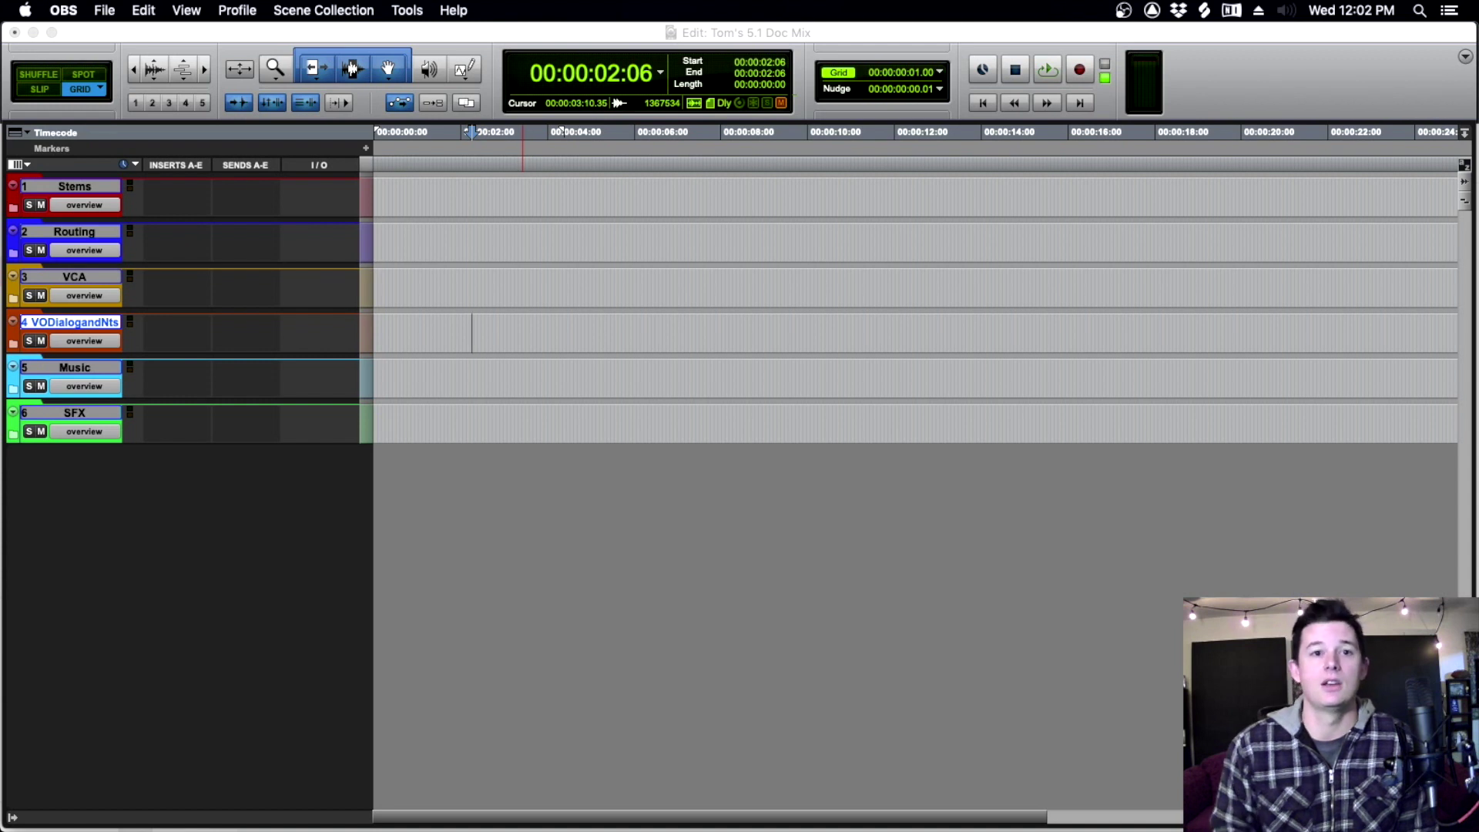
Bring the 5.1 Doc Mix session to the front and expand the Stems folder.
{"action": "left_click", "coordinate": [484, 33]}
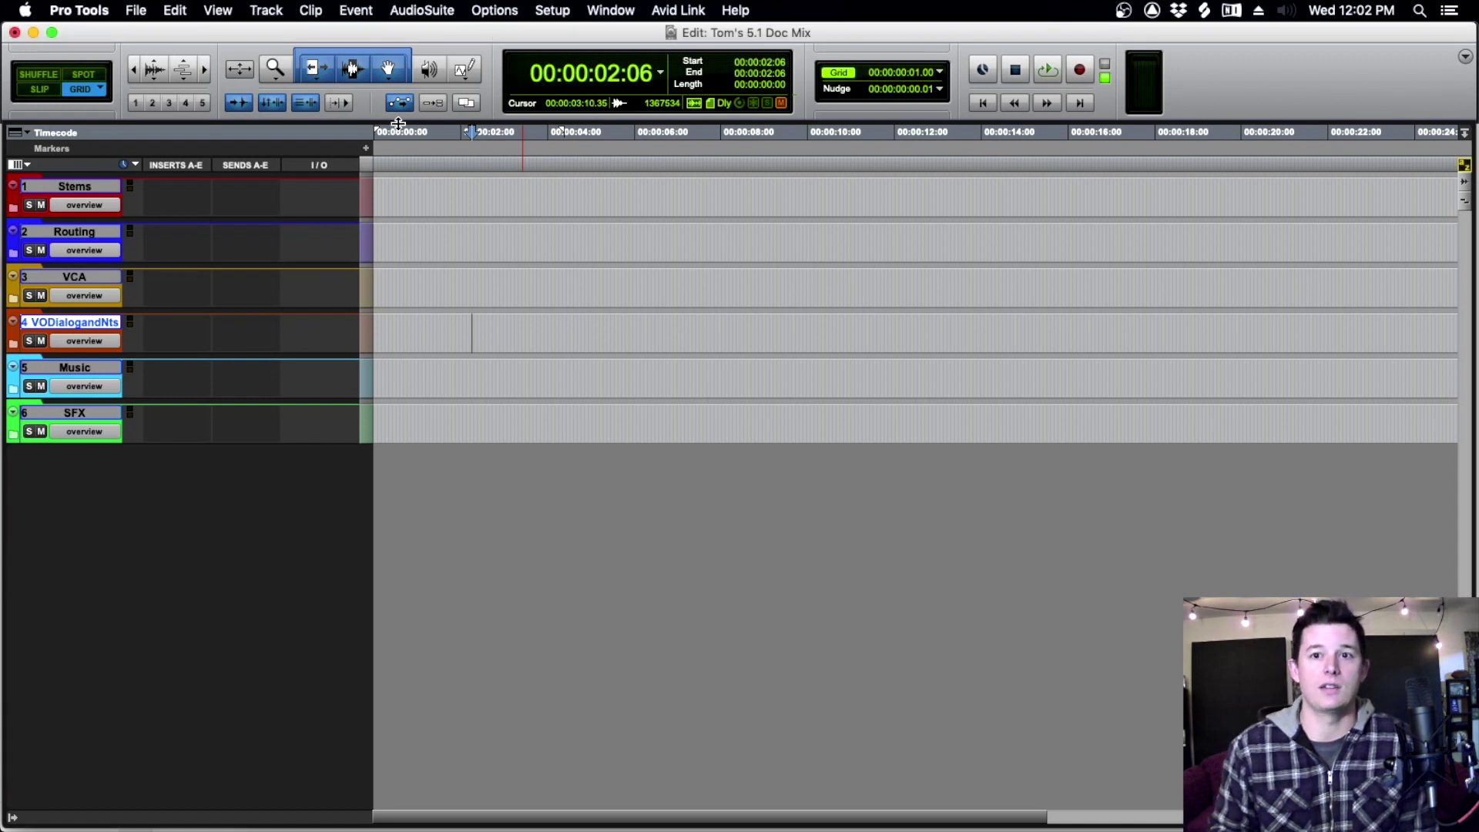
{"action": "left_click", "coordinate": [14, 208]}
Select the stem tracks from PM 2tr through track 19 UndpdSFX2tr.
{"action": "scroll", "coordinate": [156, 258], "scroll_direction": "down", "scroll_amount": 3}
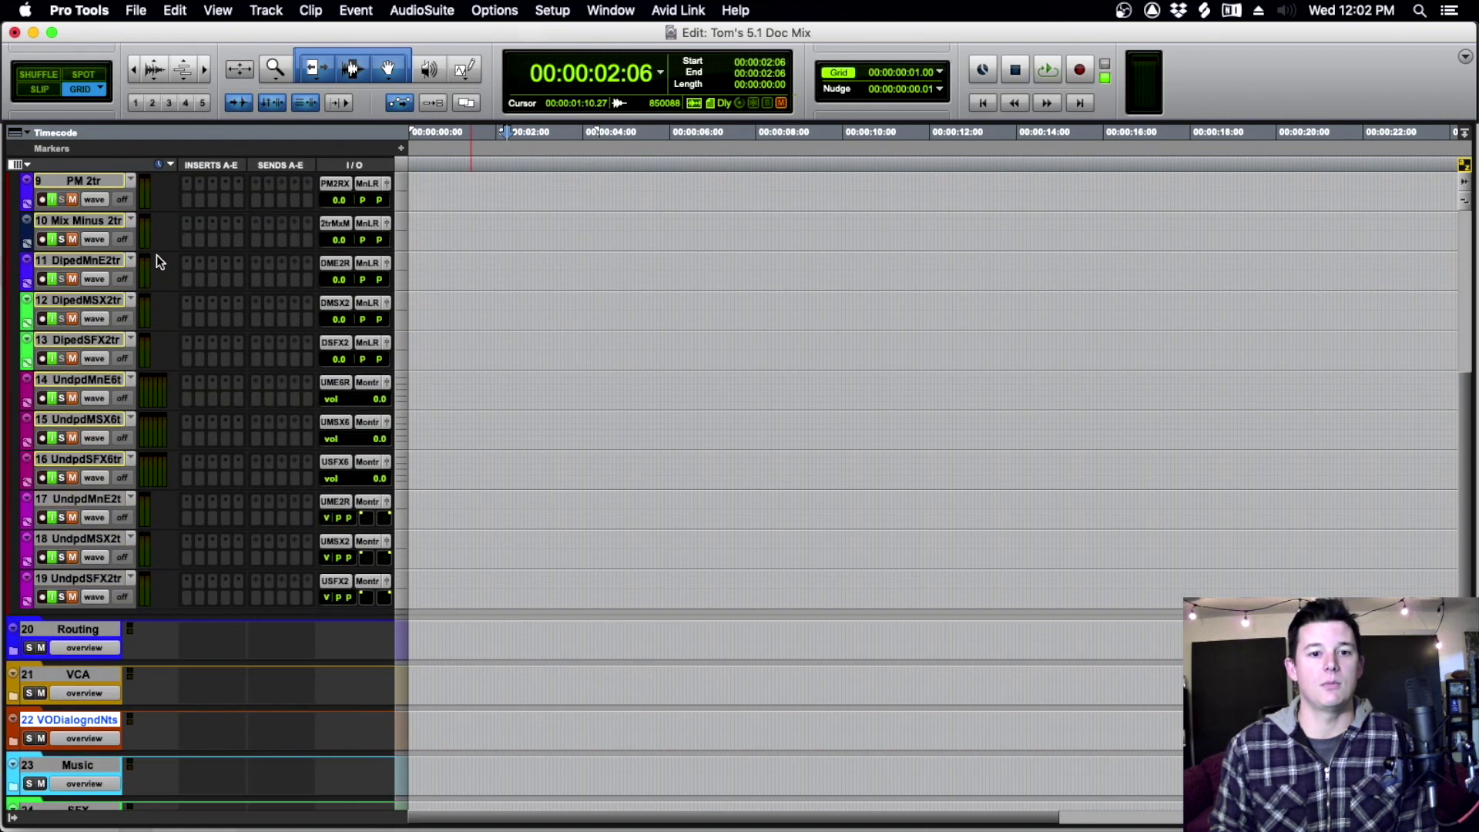
{"action": "scroll", "coordinate": [156, 259], "scroll_direction": "up", "scroll_amount": 3}
{"action": "scroll", "coordinate": [155, 256], "scroll_direction": "down", "scroll_amount": 3}
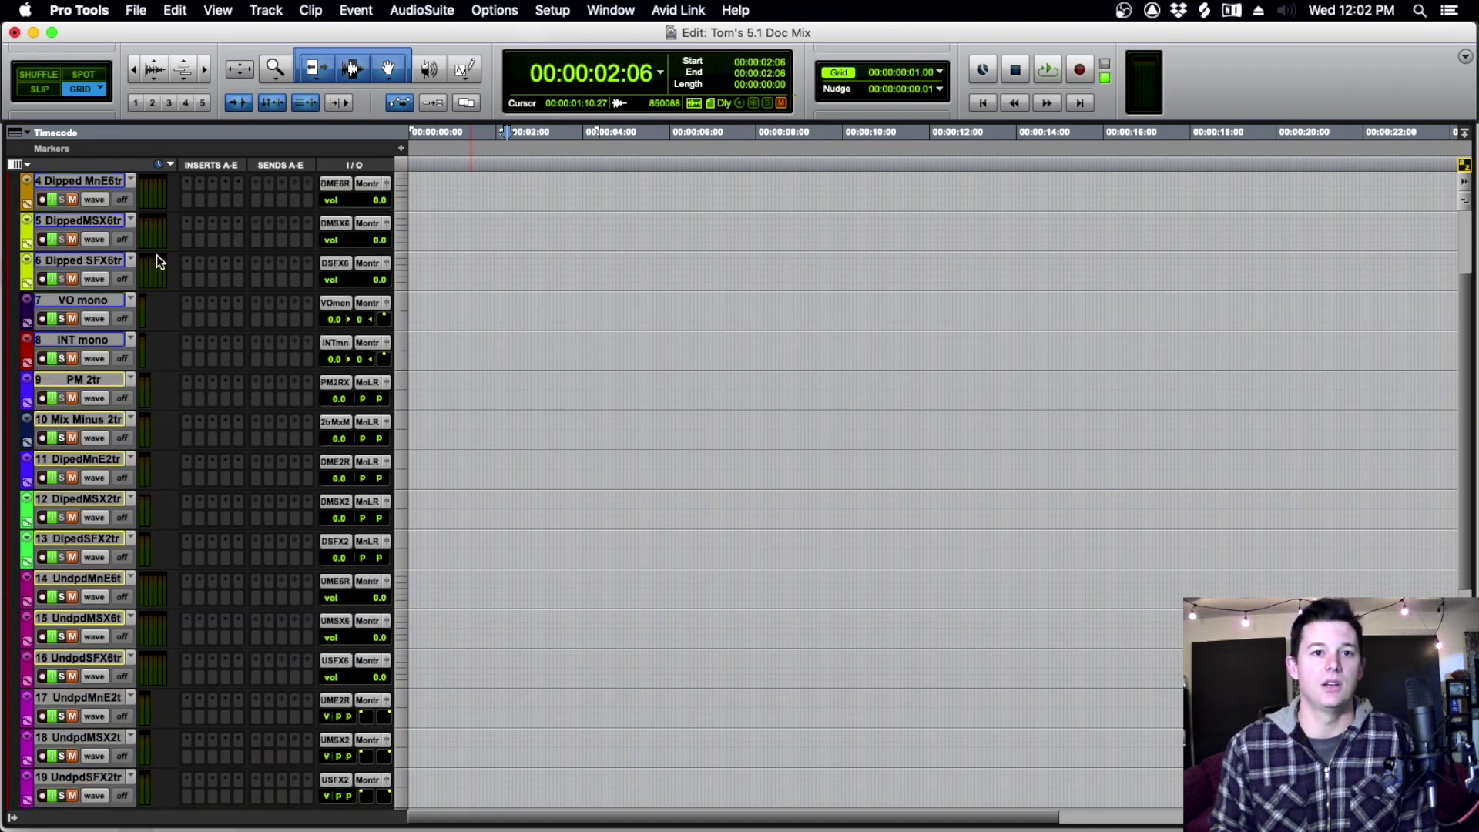
{"action": "scroll", "coordinate": [156, 256], "scroll_direction": "up", "scroll_amount": 3}
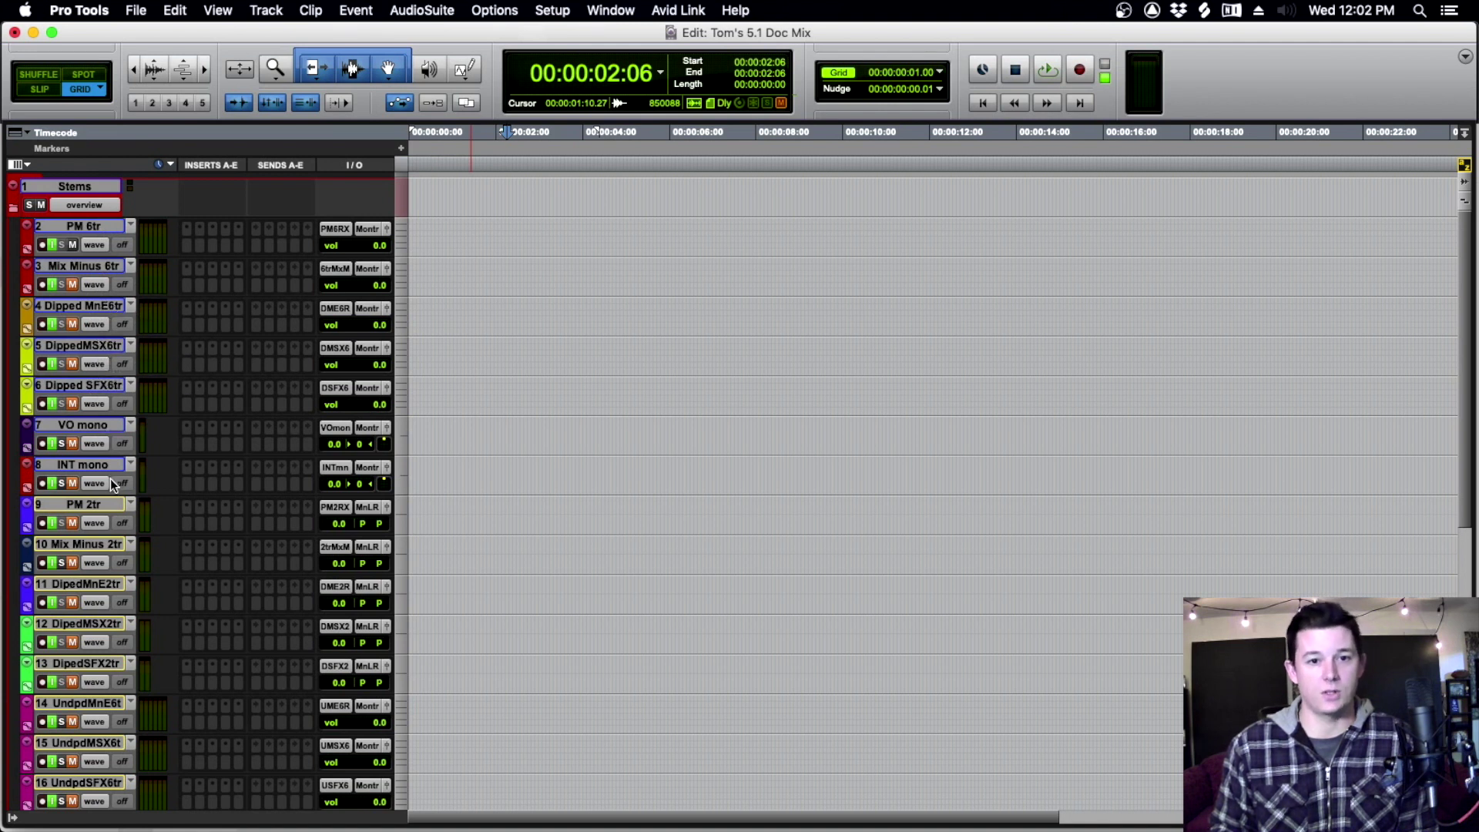
{"action": "scroll", "coordinate": [109, 464], "scroll_direction": "down", "scroll_amount": 3}
{"action": "left_click", "coordinate": [84, 381]}
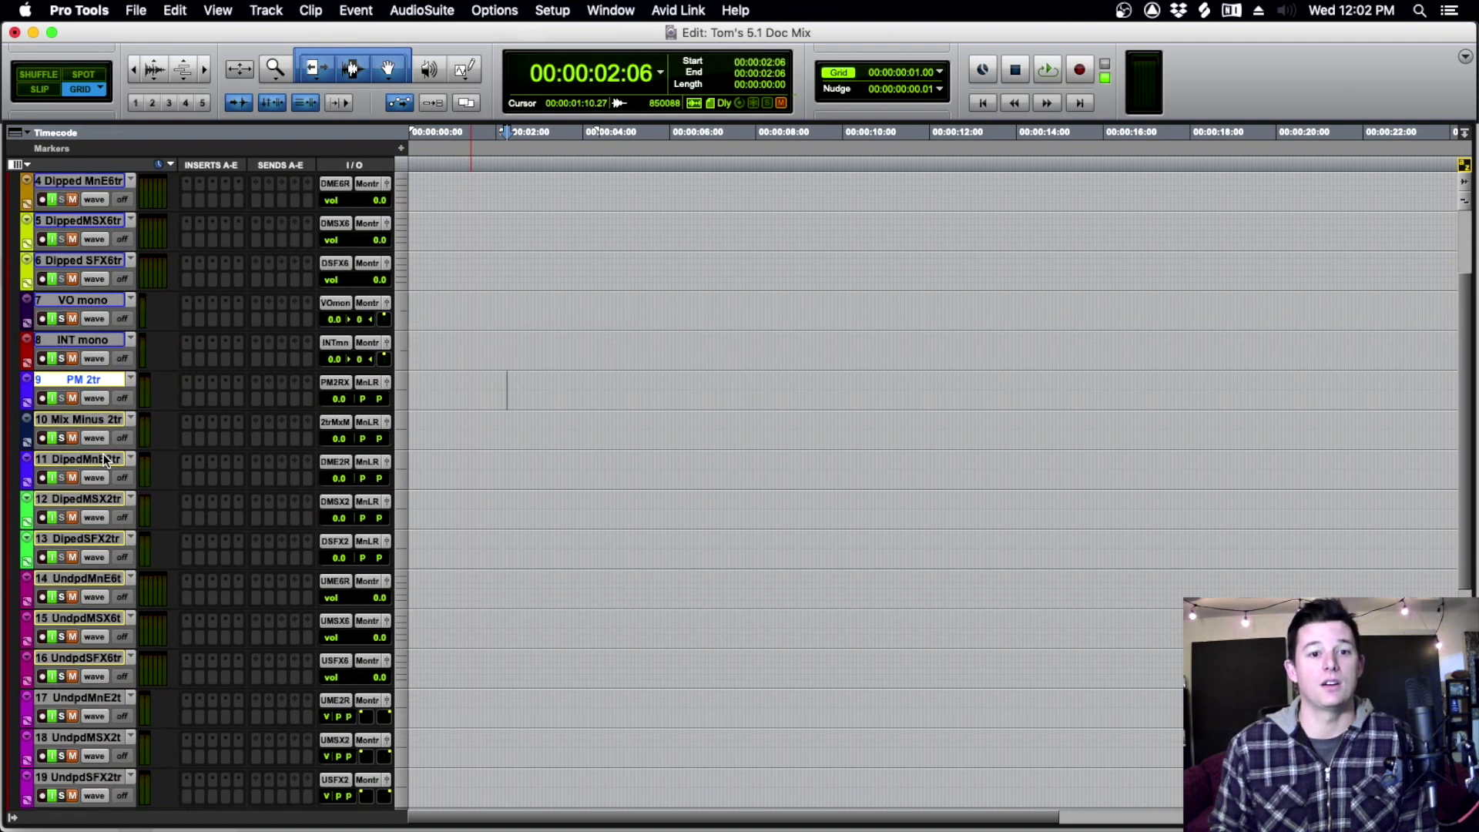
{"action": "left_click", "coordinate": [94, 420]}
{"action": "left_click", "coordinate": [100, 459]}
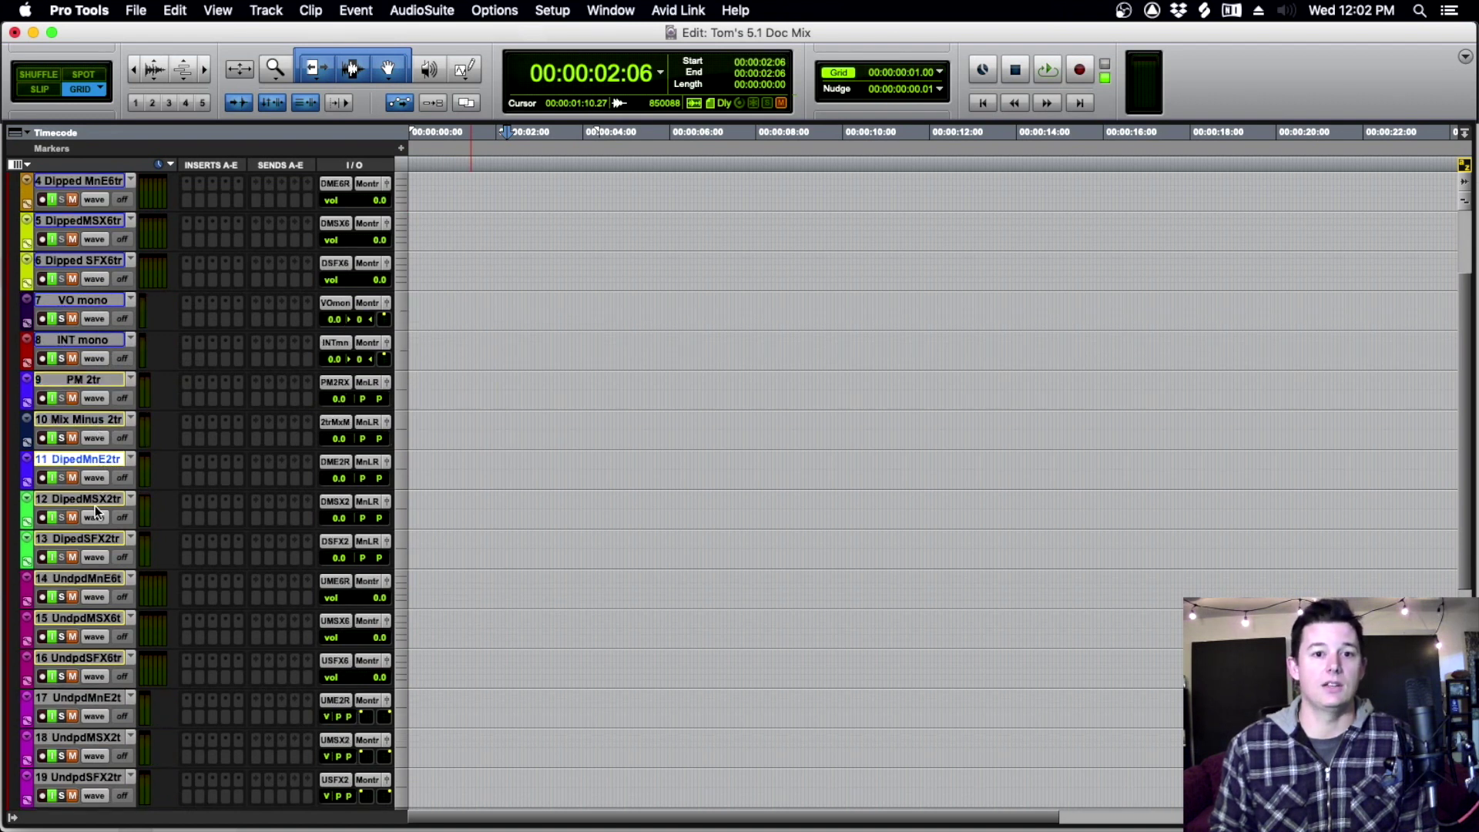
{"action": "scroll", "coordinate": [95, 505], "scroll_direction": "down", "scroll_amount": 3}
{"action": "left_click", "coordinate": [91, 460]}
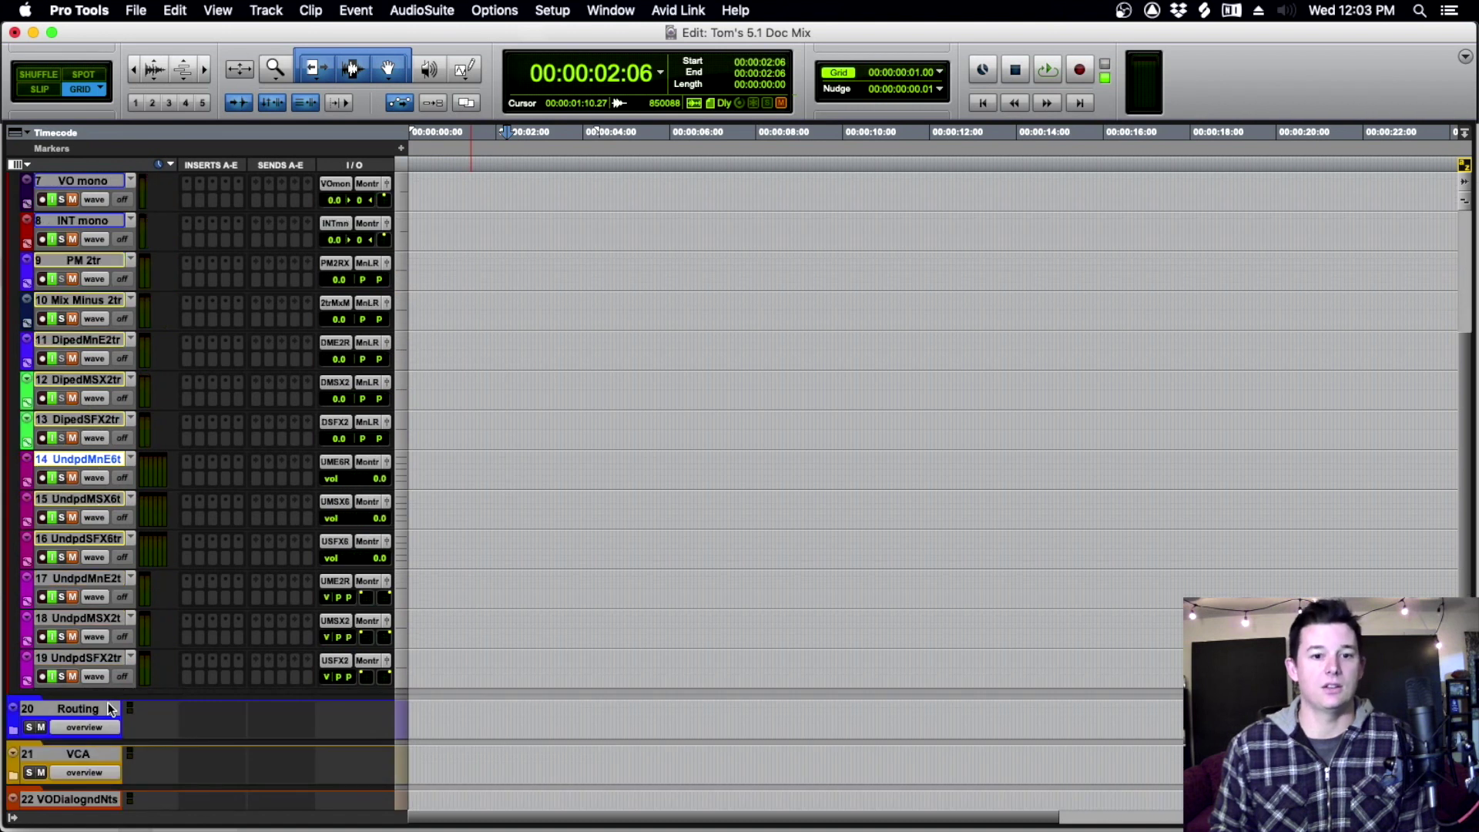
{"action": "left_click", "coordinate": [107, 661], "text": "shift"}
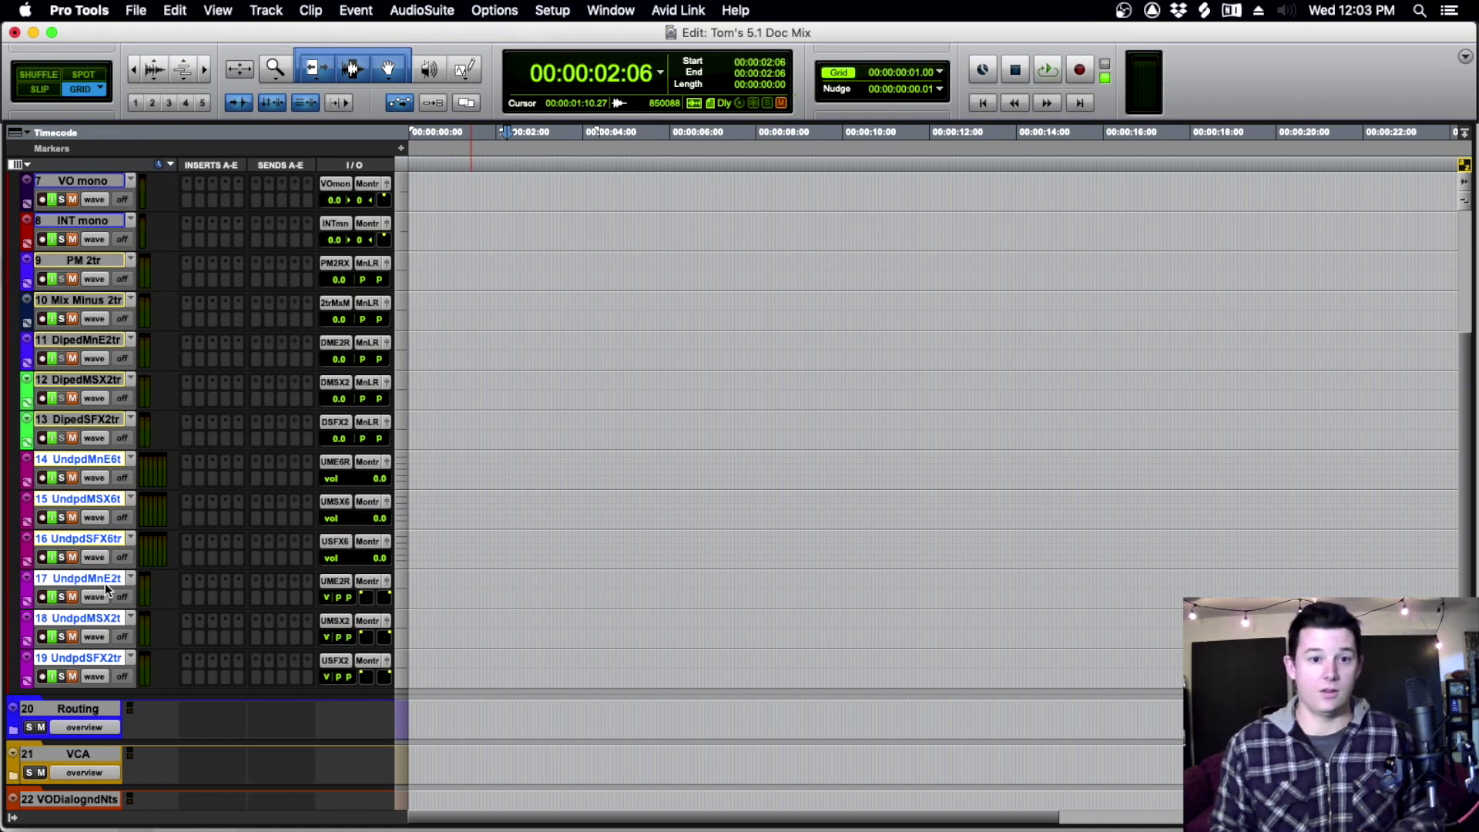
Select only the DipedSFX2tr stem track.
{"action": "scroll", "coordinate": [134, 551], "scroll_direction": "up", "scroll_amount": 3}
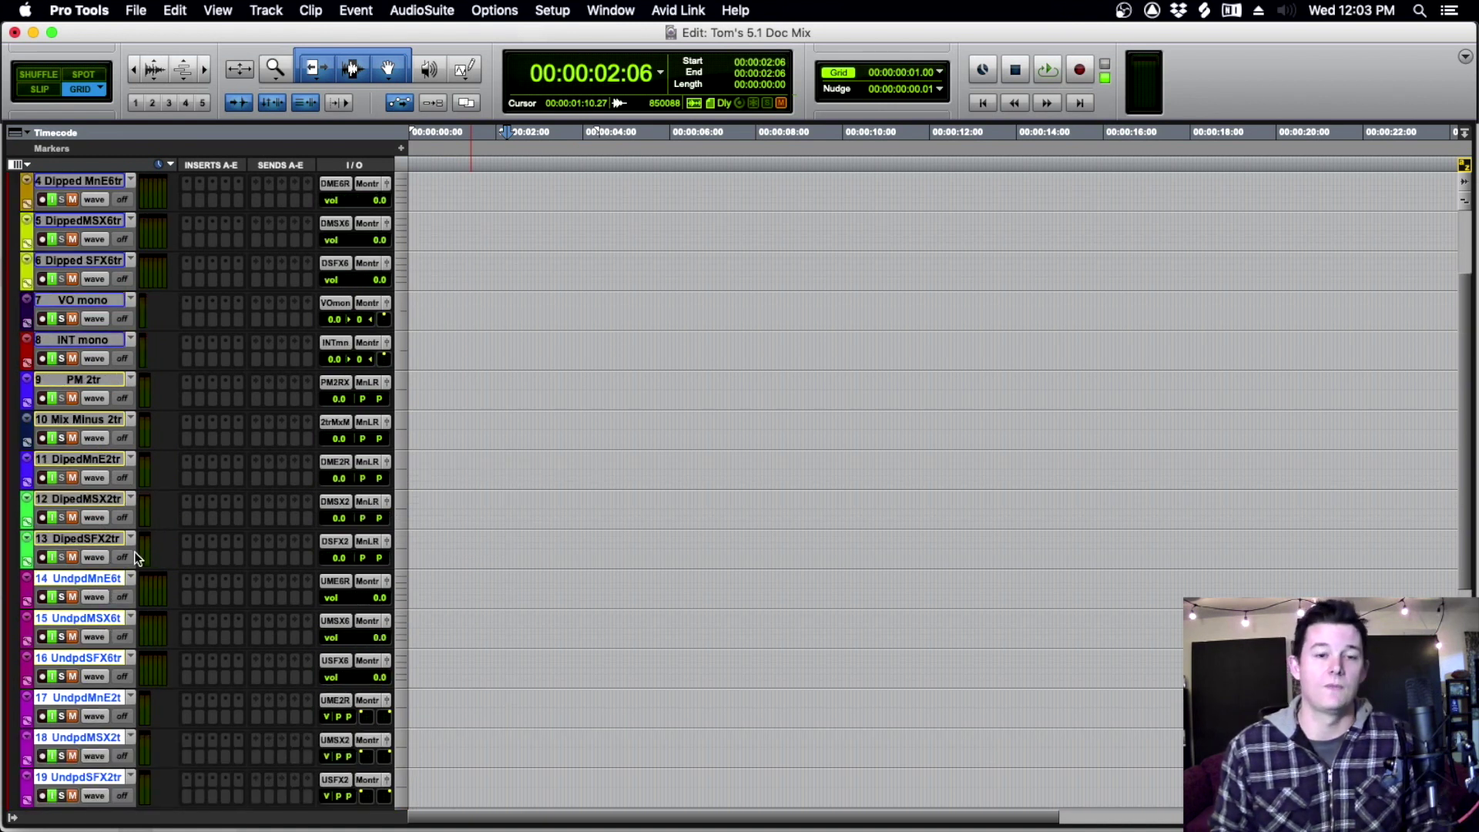
{"action": "scroll", "coordinate": [124, 381], "scroll_direction": "down", "scroll_amount": 3}
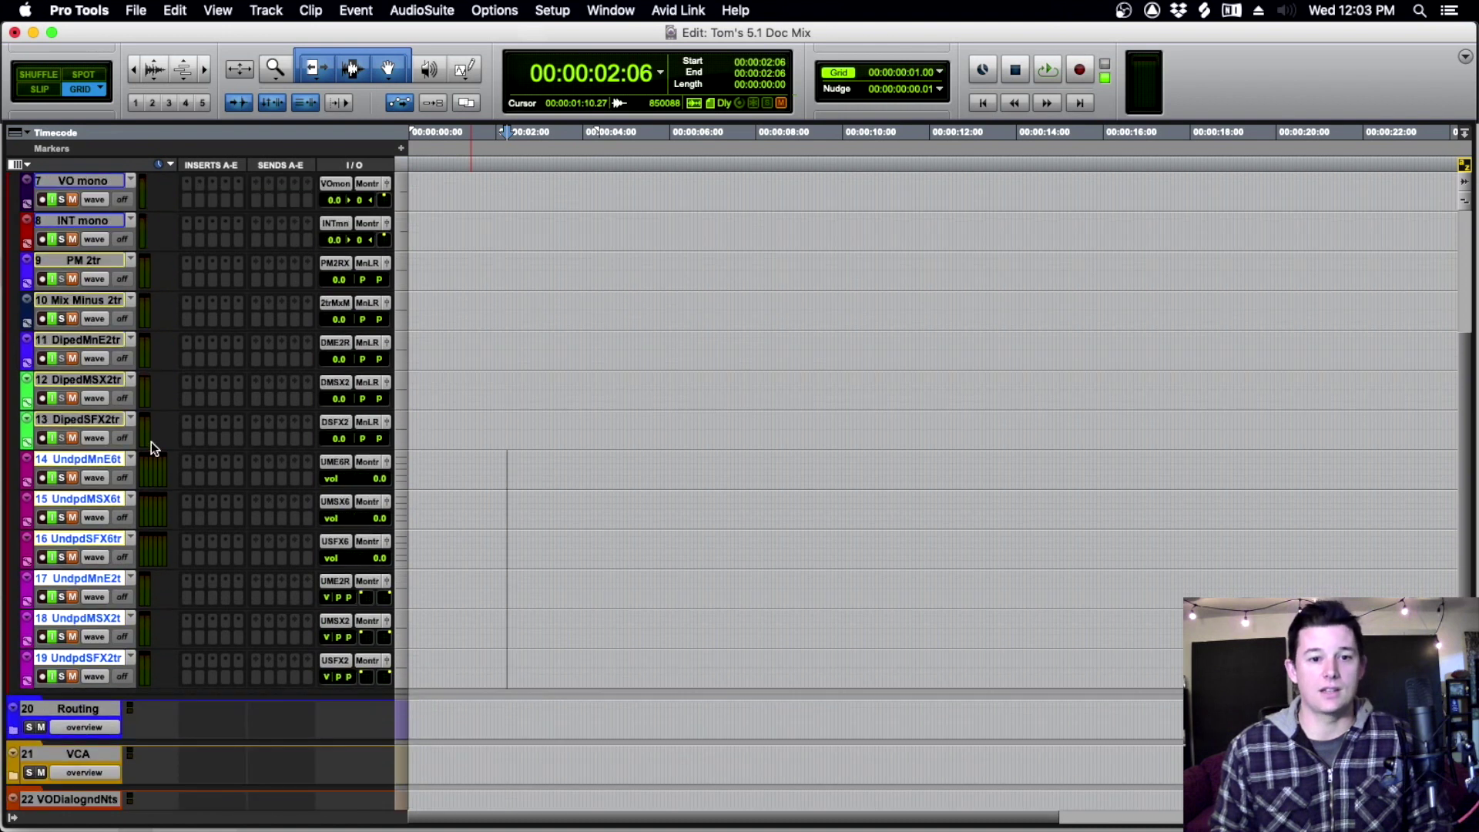
{"action": "left_click", "coordinate": [95, 416]}
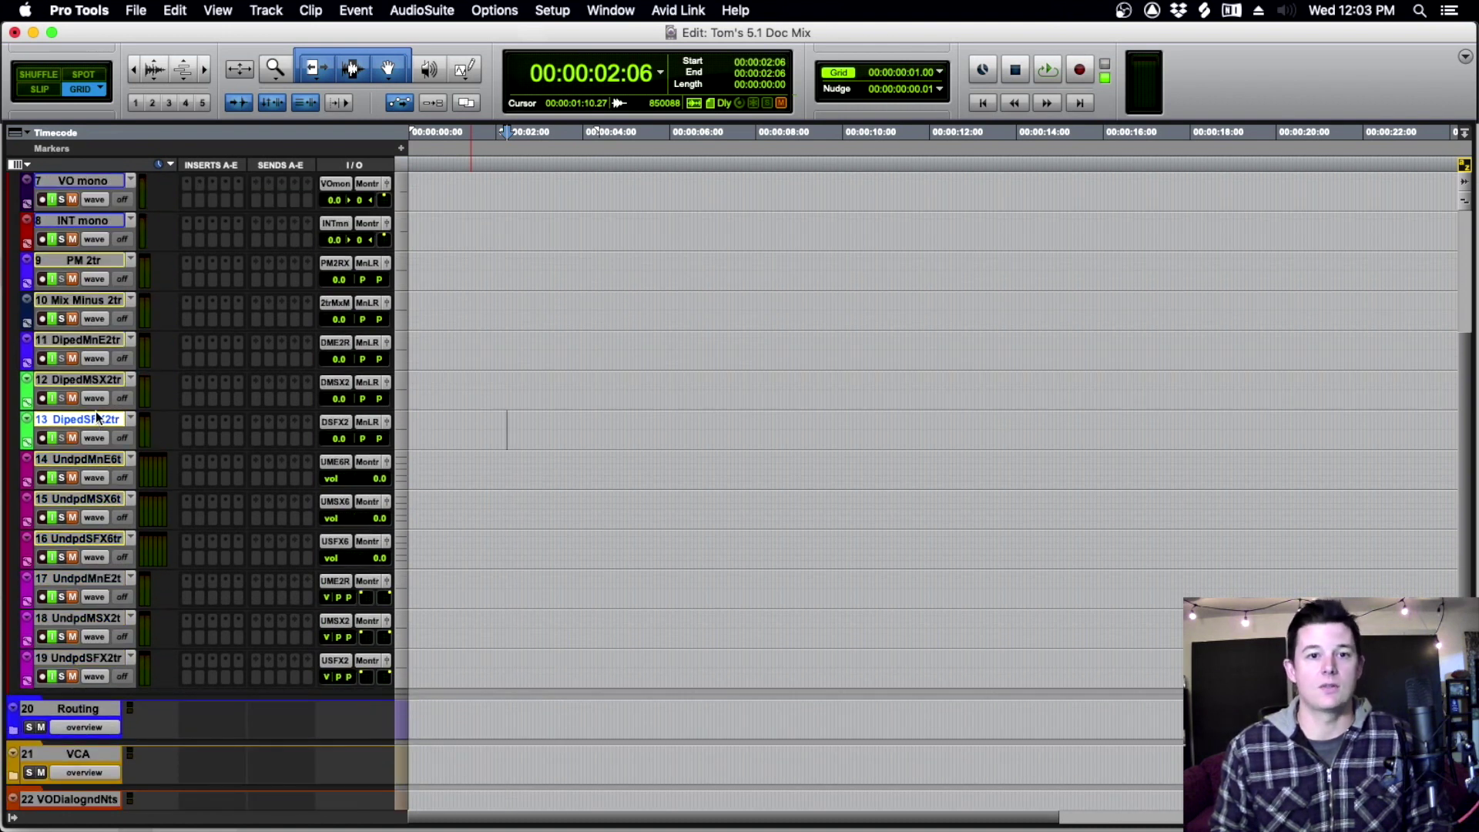
Expand the Routing folder to reveal its aux and downmix tracks.
{"action": "scroll", "coordinate": [95, 416], "scroll_direction": "up", "scroll_amount": 4}
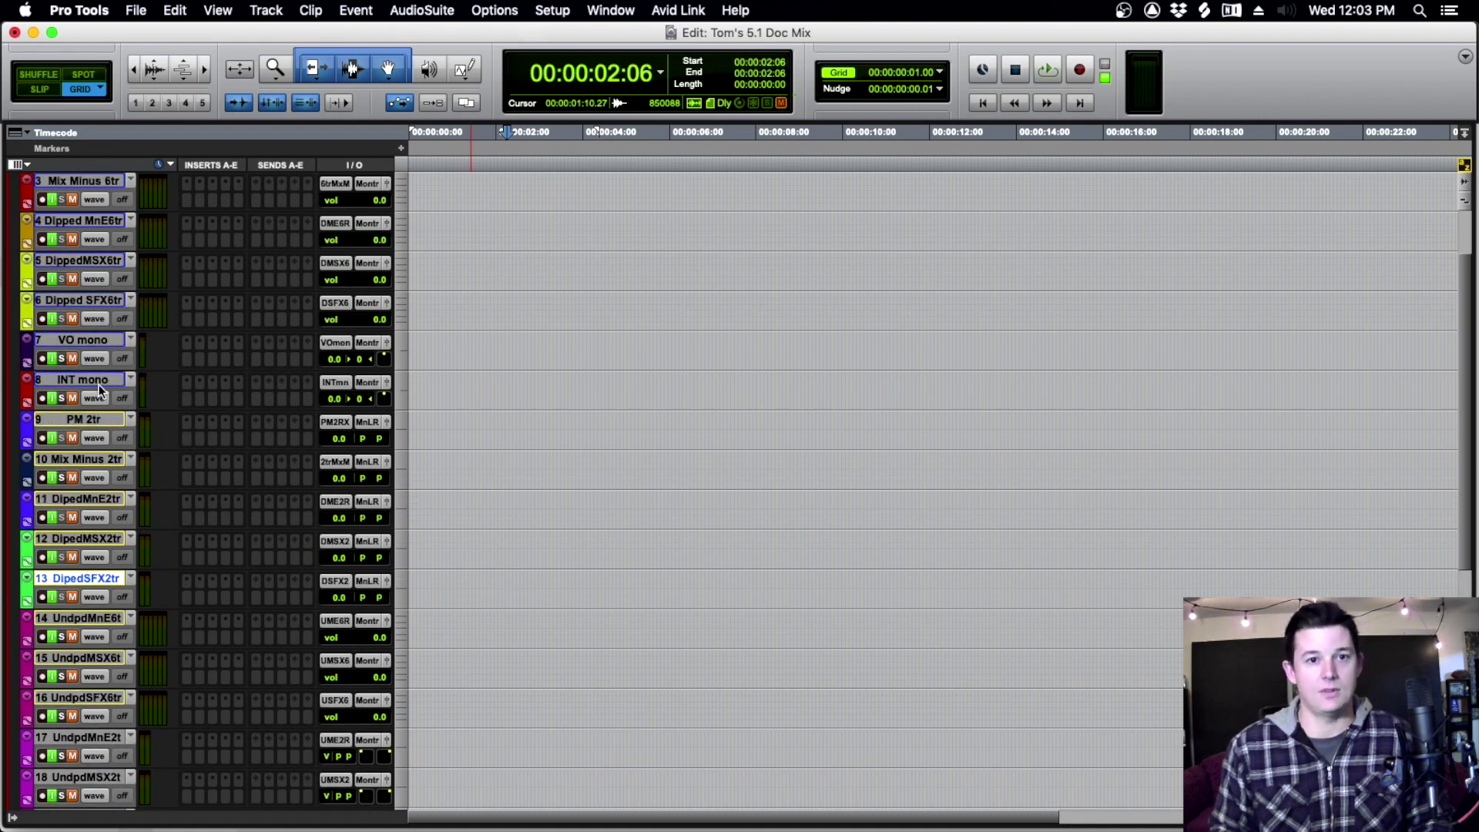
{"action": "scroll", "coordinate": [98, 386], "scroll_direction": "up", "scroll_amount": 2}
{"action": "scroll", "coordinate": [104, 400], "scroll_direction": "down", "scroll_amount": 7}
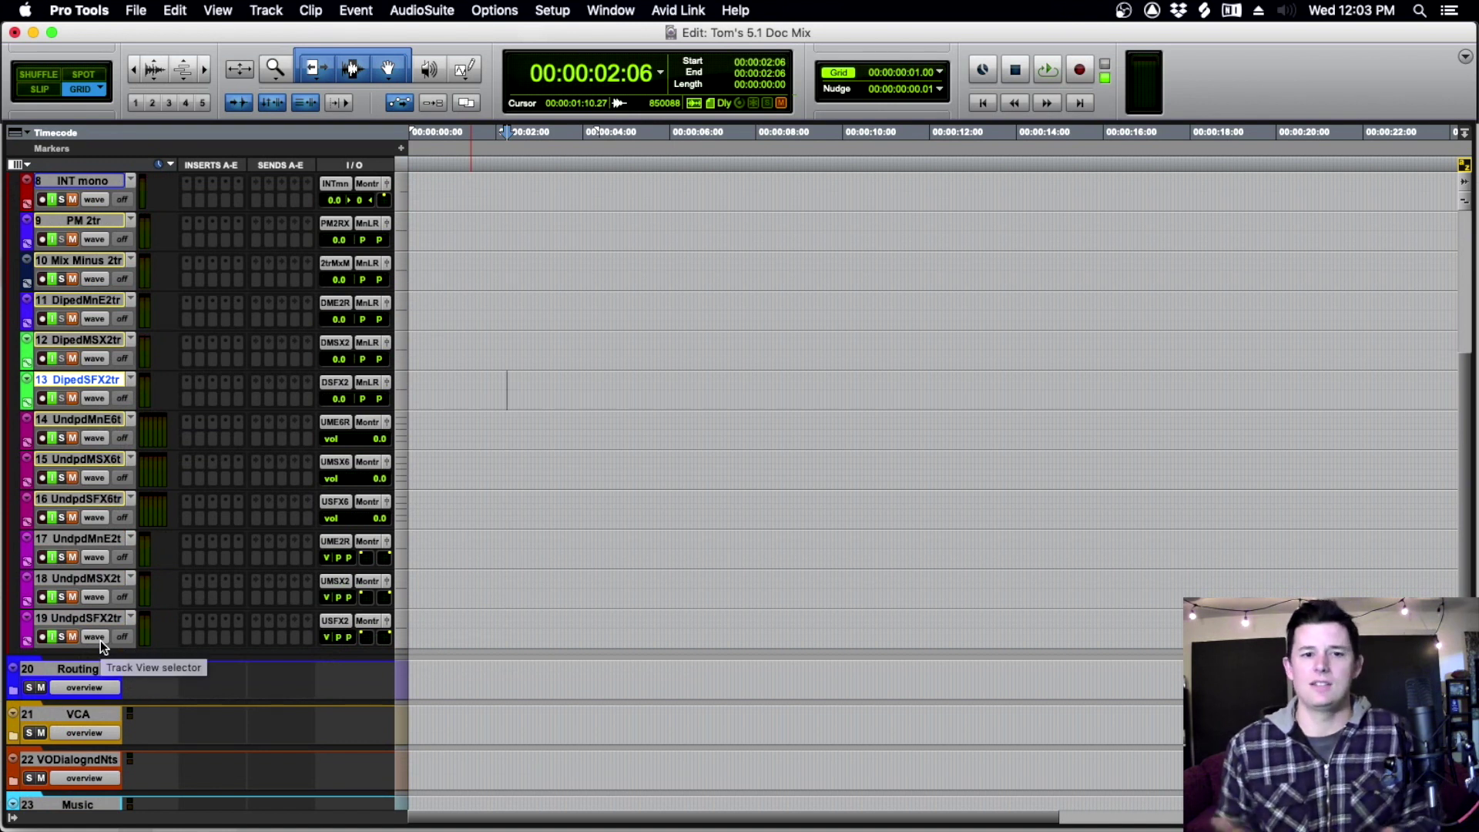
{"action": "left_click", "coordinate": [12, 690]}
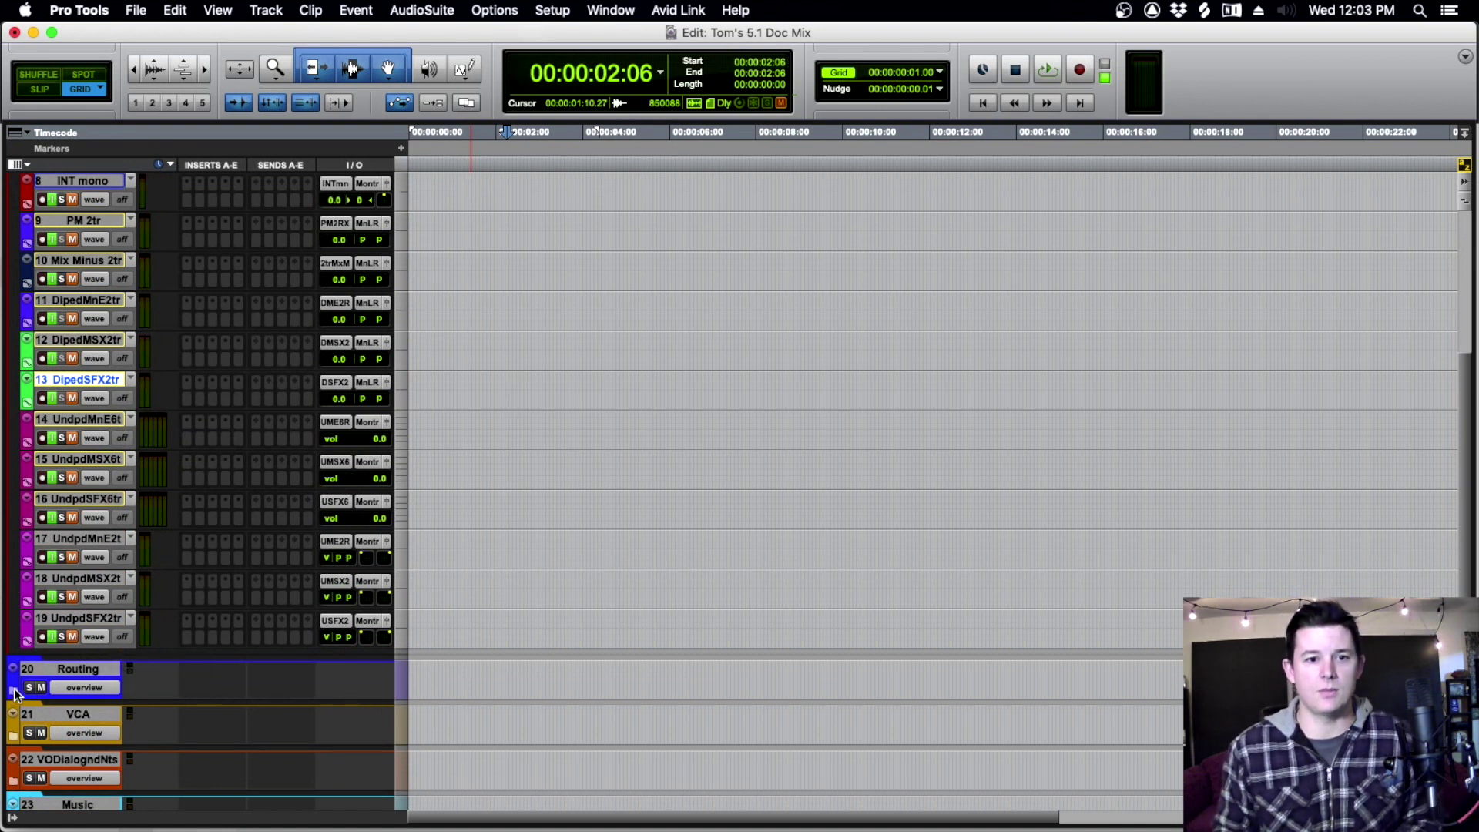
{"action": "scroll", "coordinate": [198, 590], "scroll_direction": "down", "scroll_amount": 5}
{"action": "scroll", "coordinate": [199, 591], "scroll_direction": "up", "scroll_amount": 8}
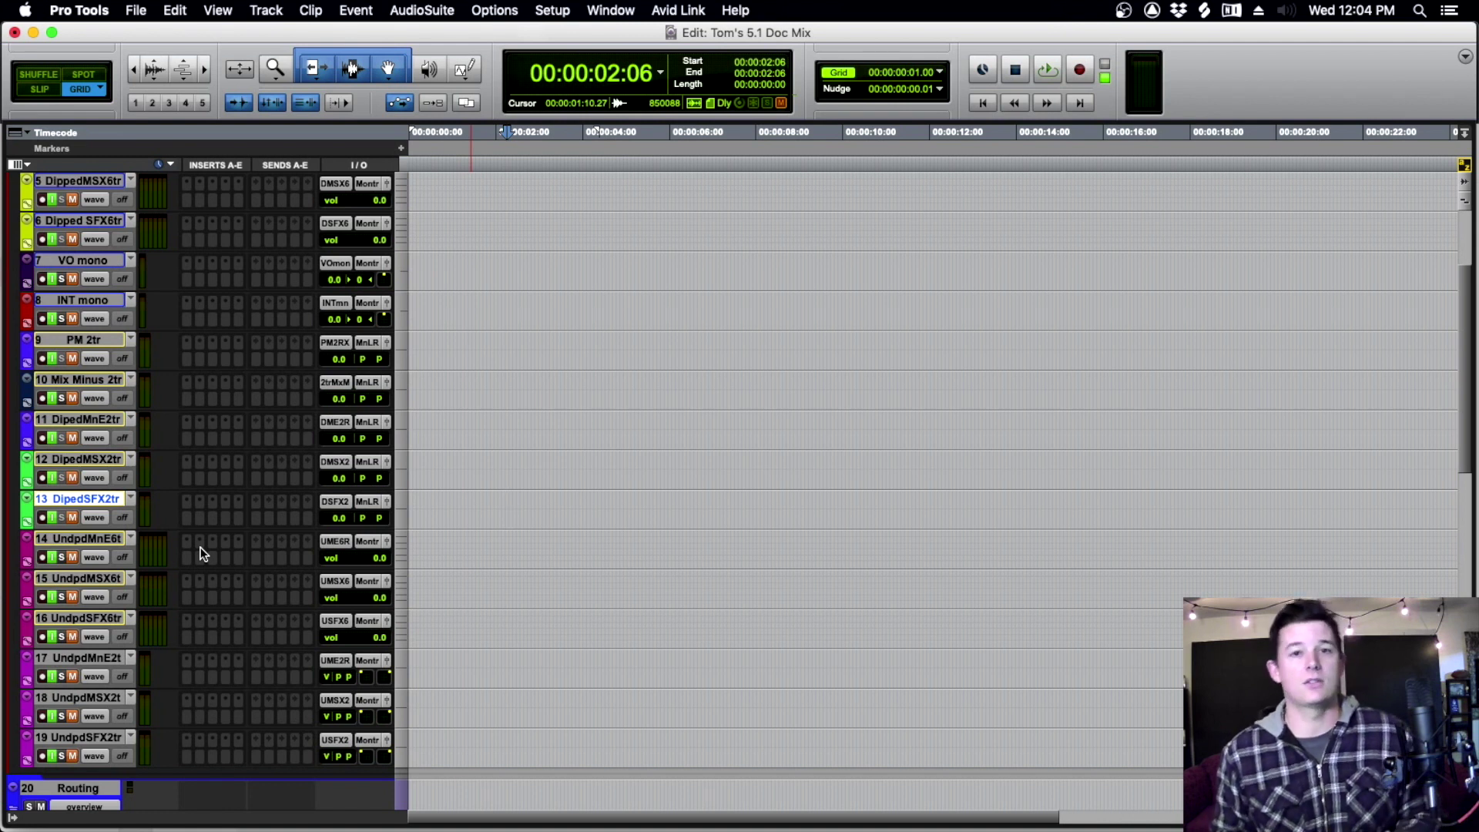
{"action": "scroll", "coordinate": [221, 526], "scroll_direction": "up", "scroll_amount": 3}
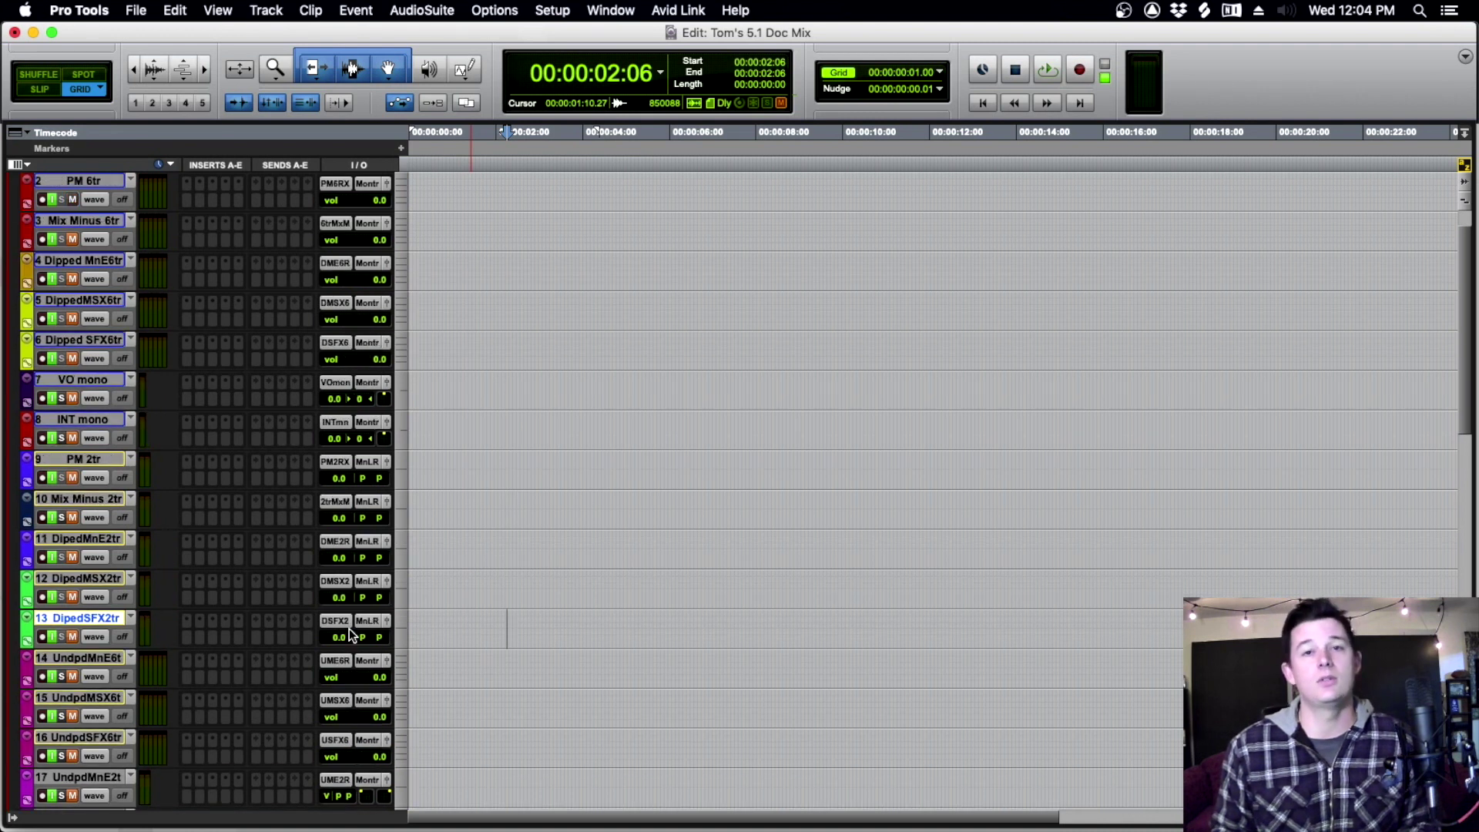
Scroll down to the Routing folder's tracks 21–34, VO aux through SFXdmxUndipd.
{"action": "scroll", "coordinate": [433, 501], "scroll_direction": "up", "scroll_amount": 1}
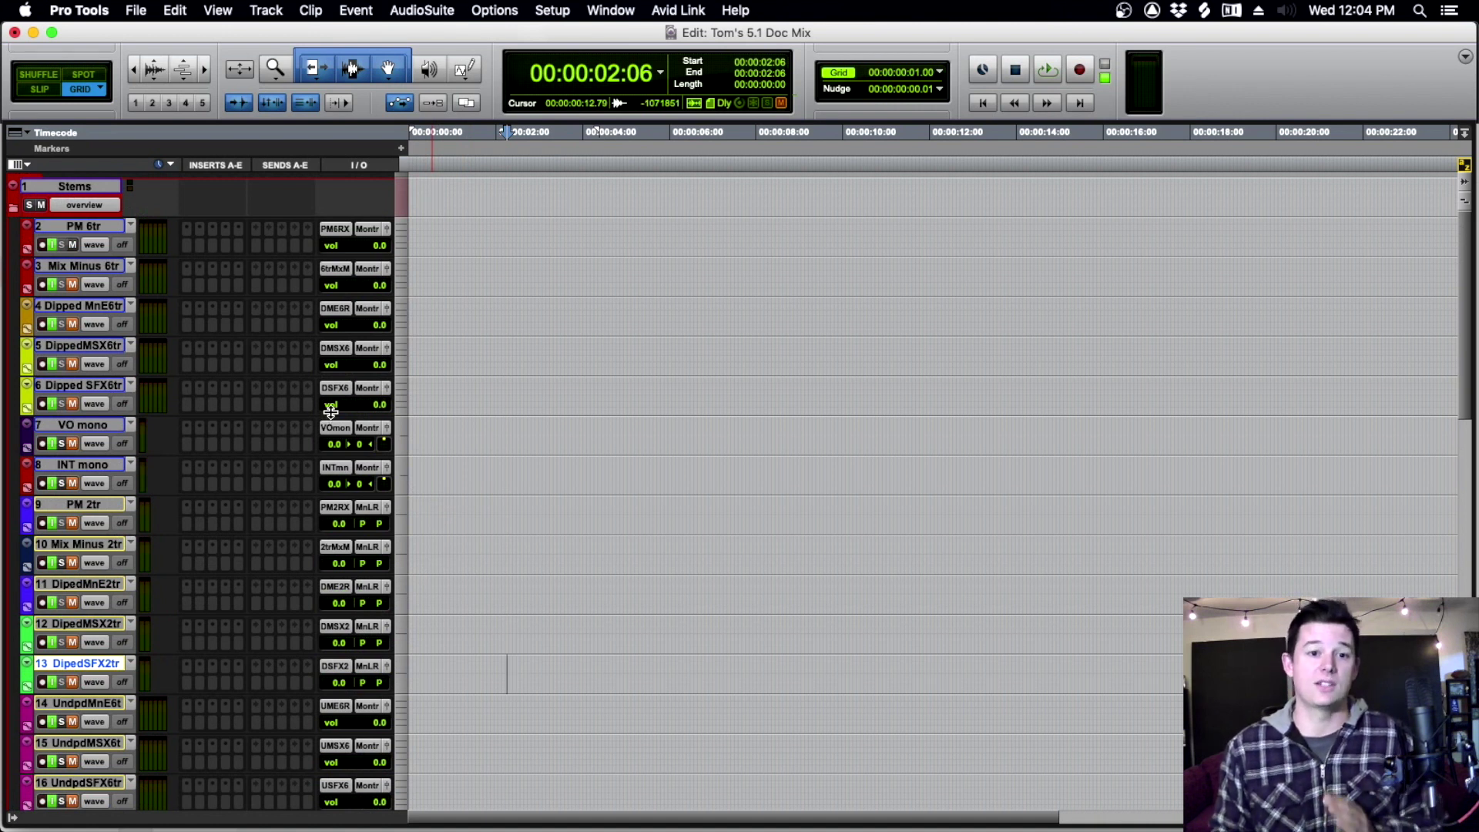
{"action": "scroll", "coordinate": [333, 401], "scroll_direction": "down", "scroll_amount": 2}
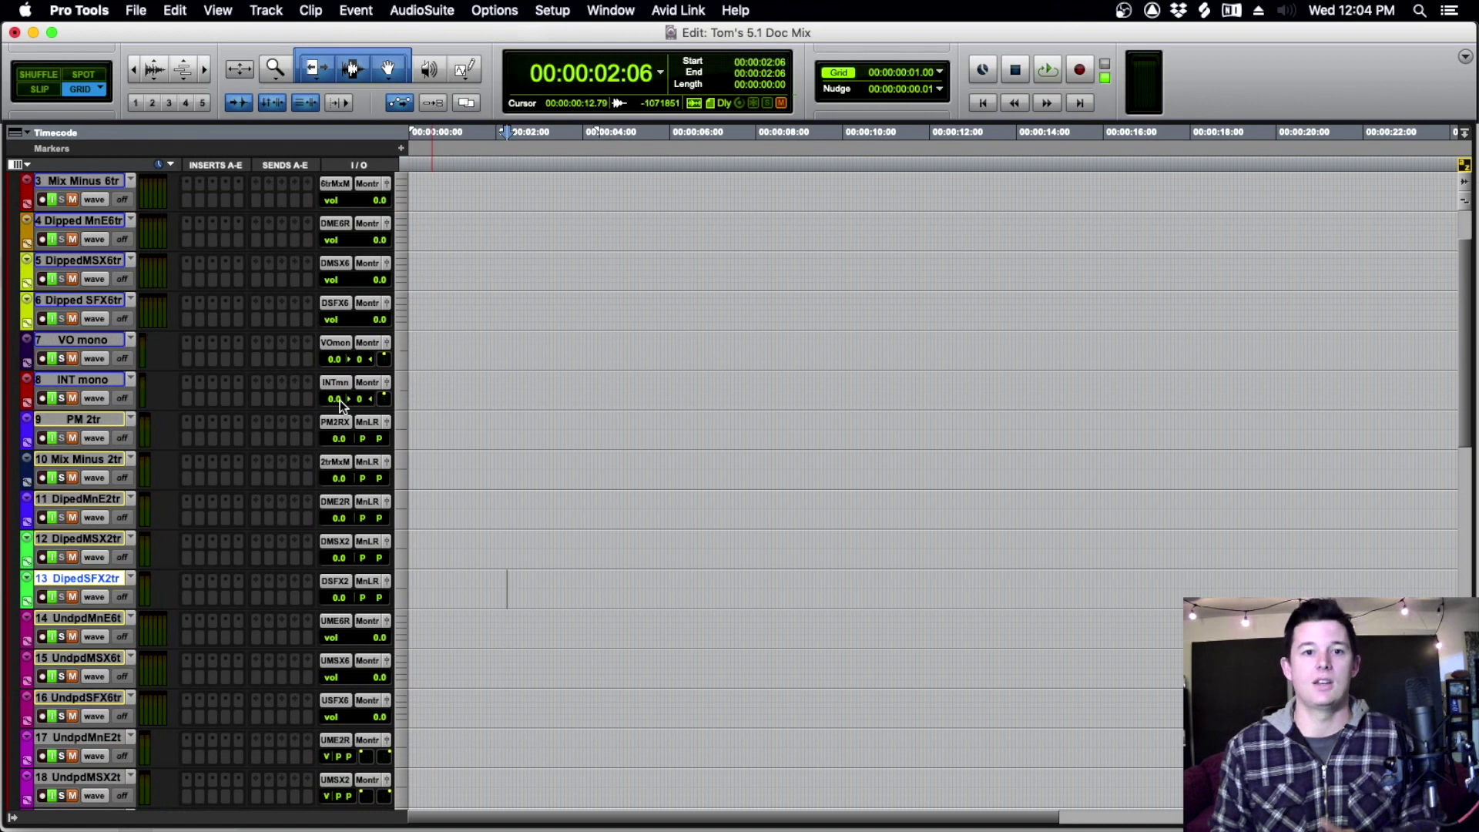
{"action": "scroll", "coordinate": [339, 401], "scroll_direction": "down", "scroll_amount": 6}
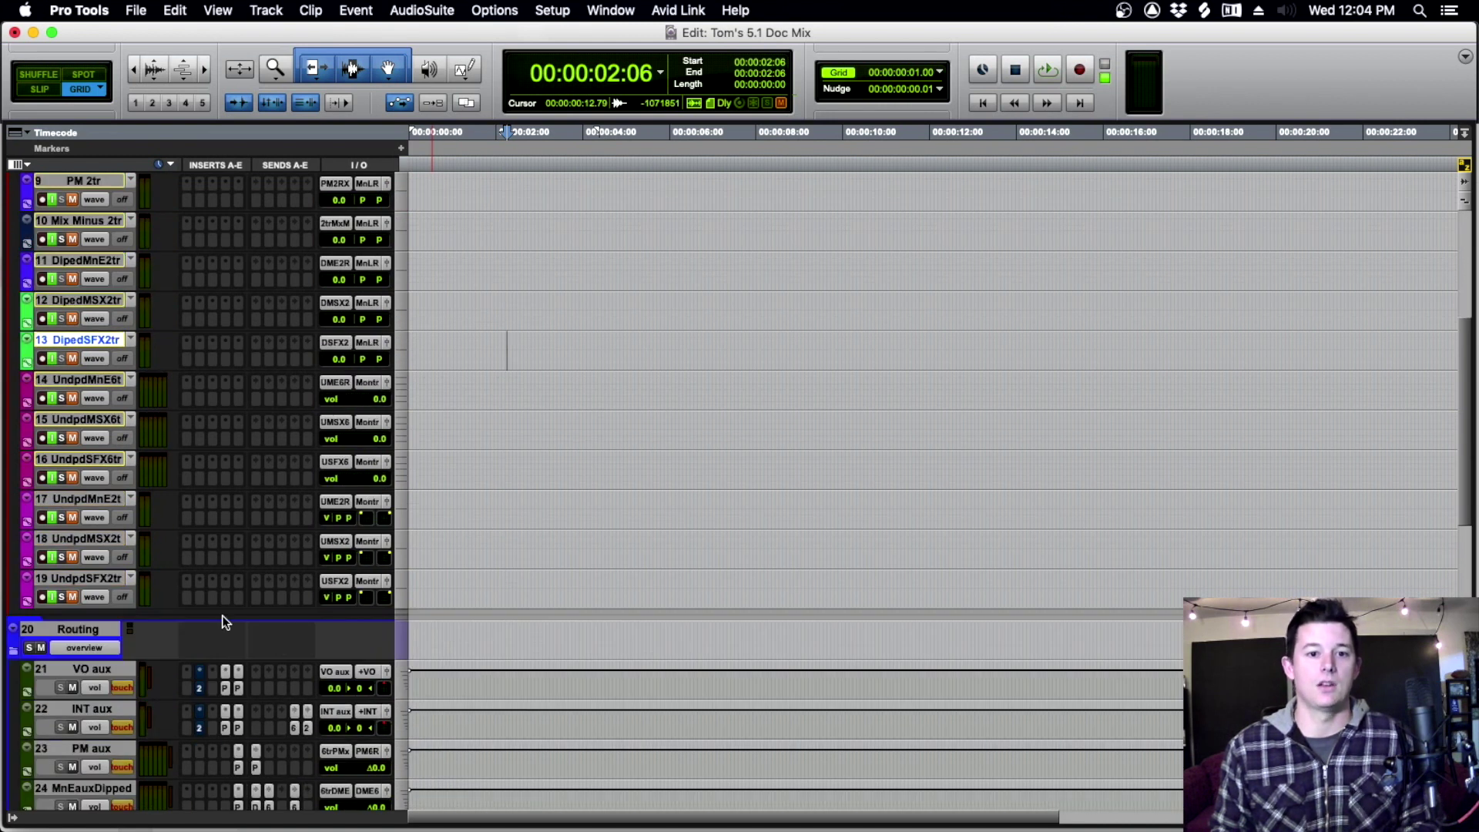
{"action": "scroll", "coordinate": [228, 601], "scroll_direction": "down", "scroll_amount": 10}
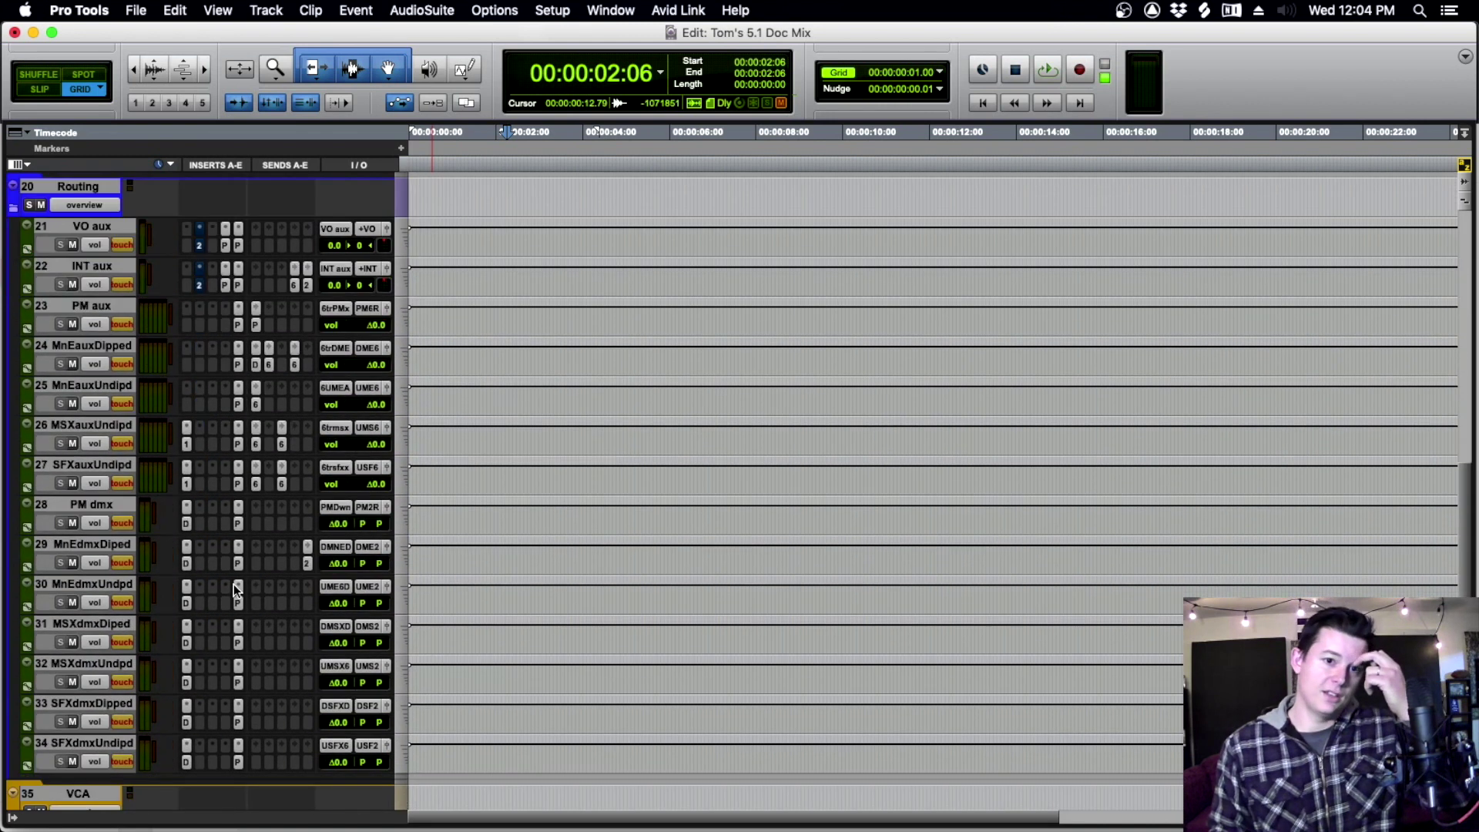
{"action": "scroll", "coordinate": [234, 584], "scroll_direction": "down", "scroll_amount": 2}
{"action": "scroll", "coordinate": [292, 502], "scroll_direction": "up", "scroll_amount": 4}
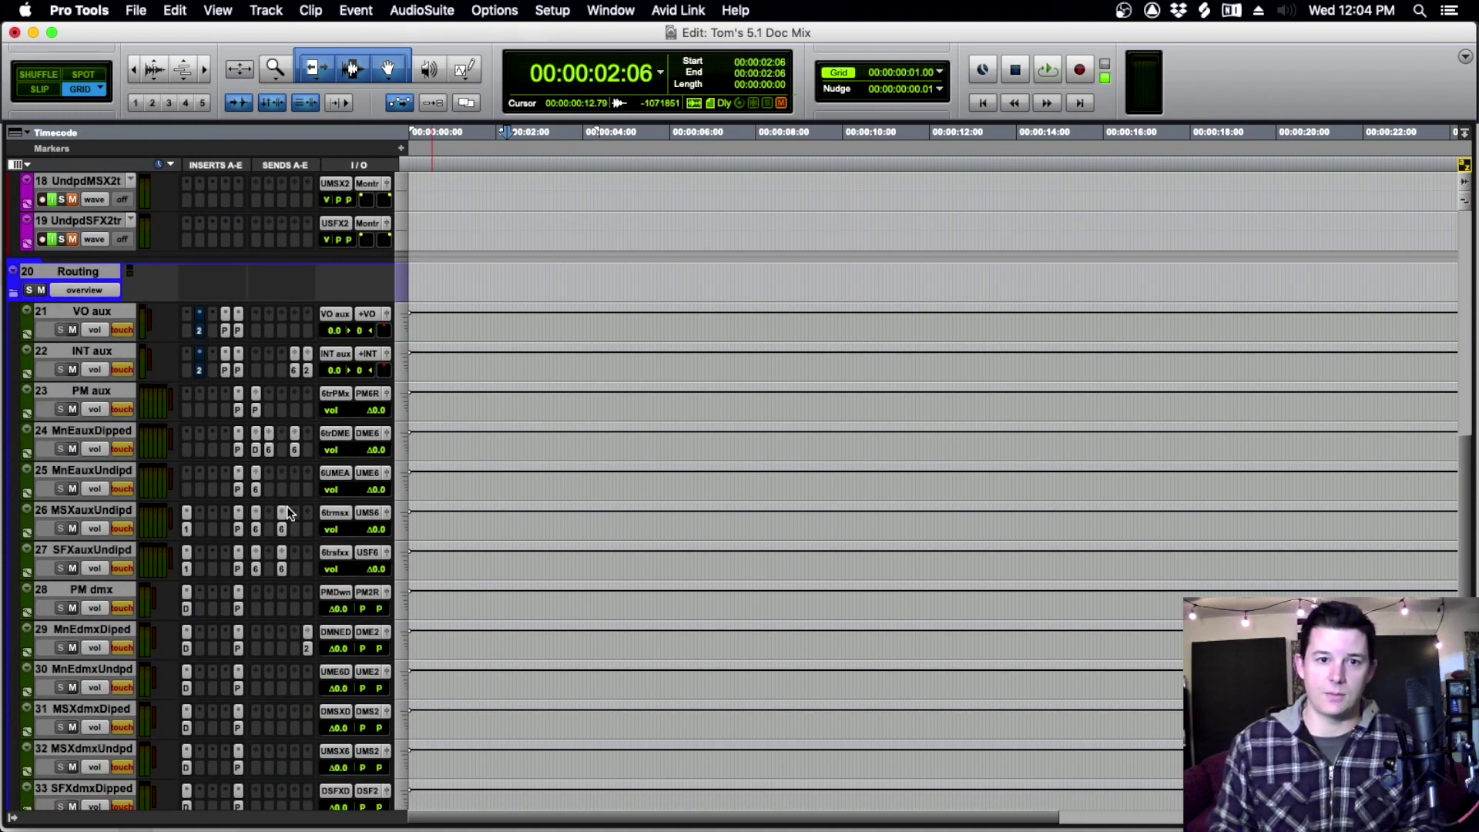
{"action": "scroll", "coordinate": [286, 511], "scroll_direction": "down", "scroll_amount": 2}
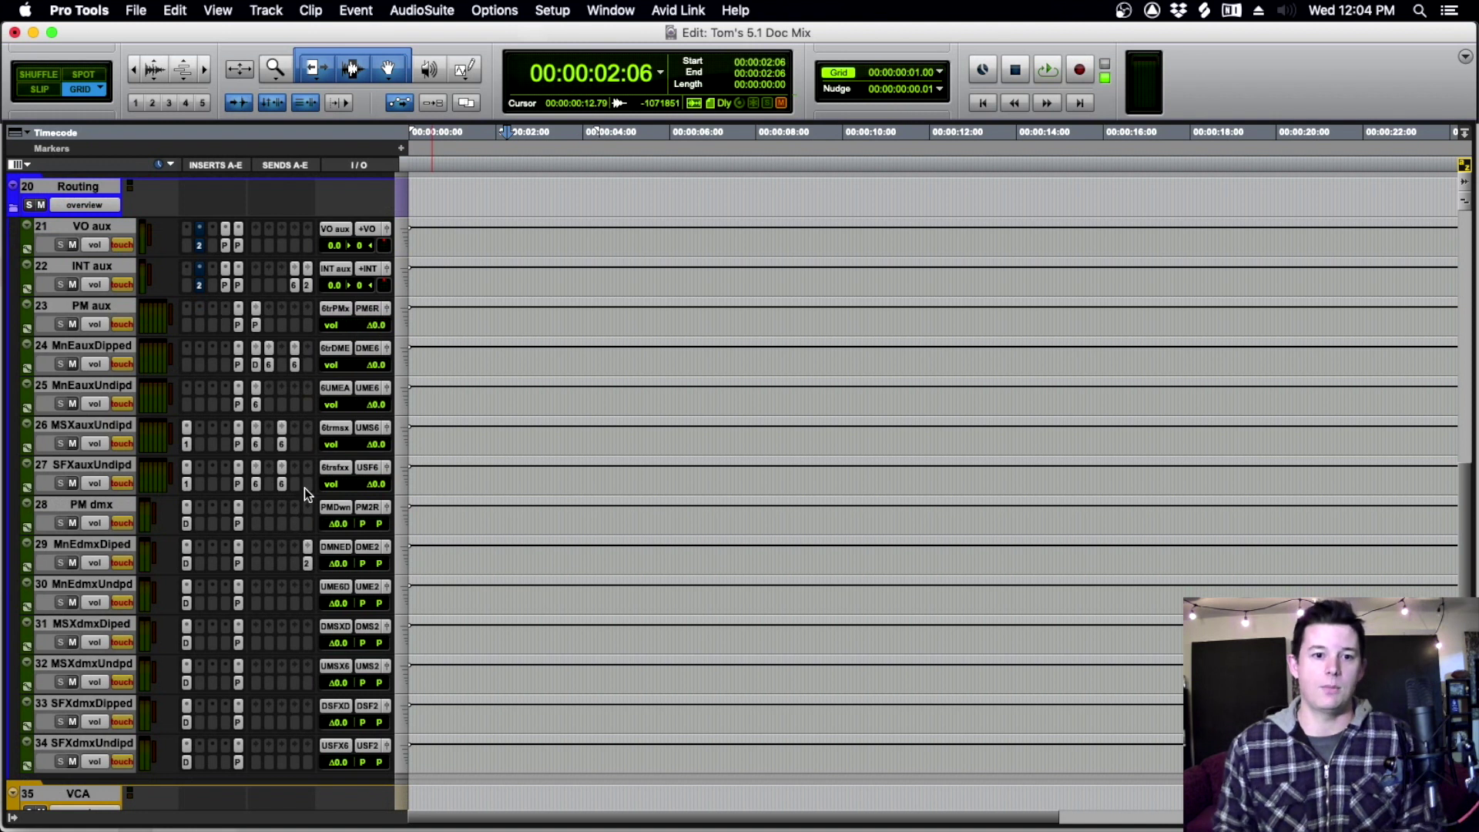
{"action": "scroll", "coordinate": [303, 488], "scroll_direction": "down", "scroll_amount": 4}
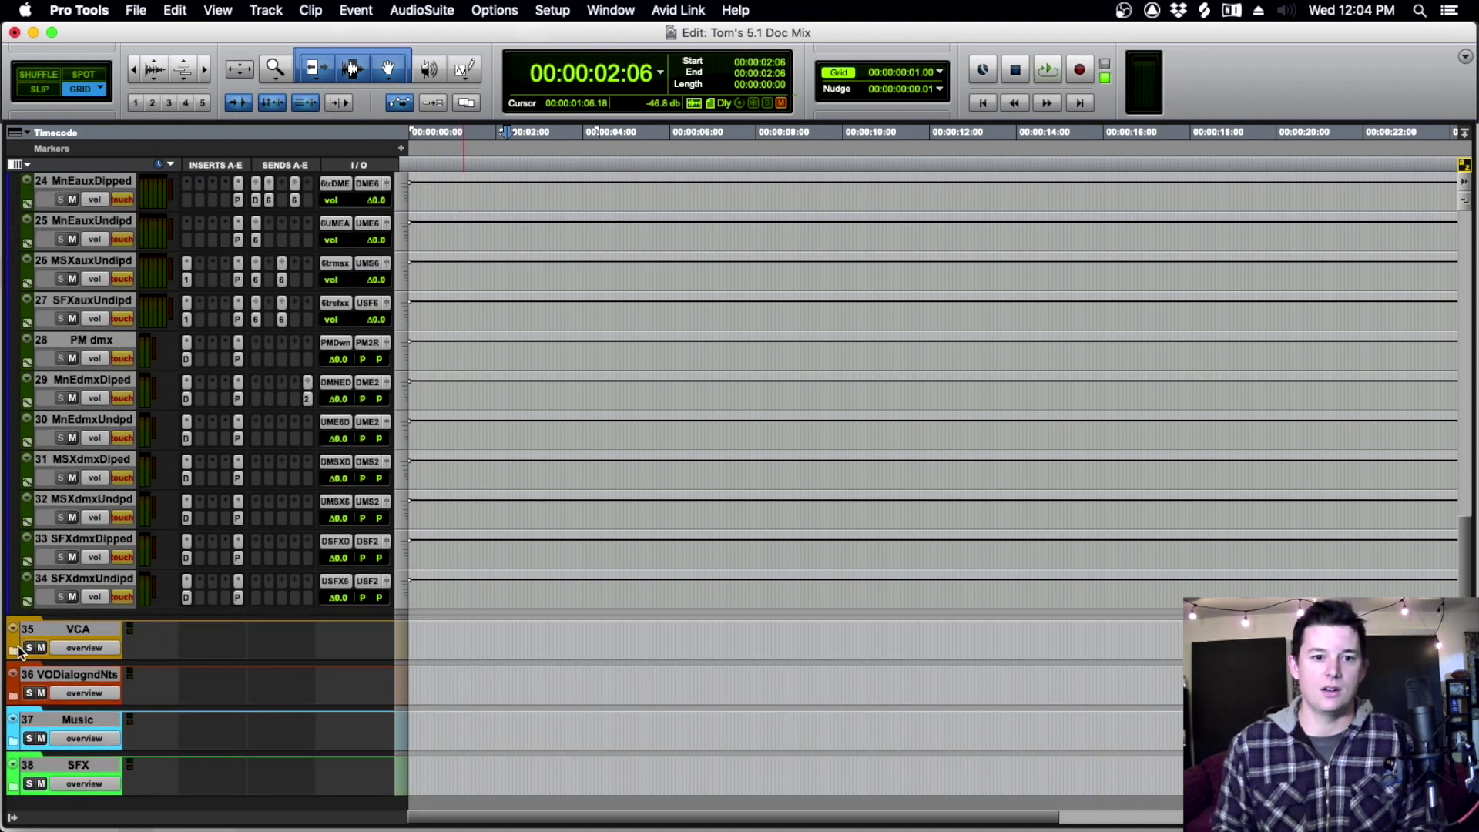
Expand the VCA folder to list its tracks.
{"action": "left_click", "coordinate": [14, 653]}
{"action": "scroll", "coordinate": [204, 557], "scroll_direction": "down", "scroll_amount": 4}
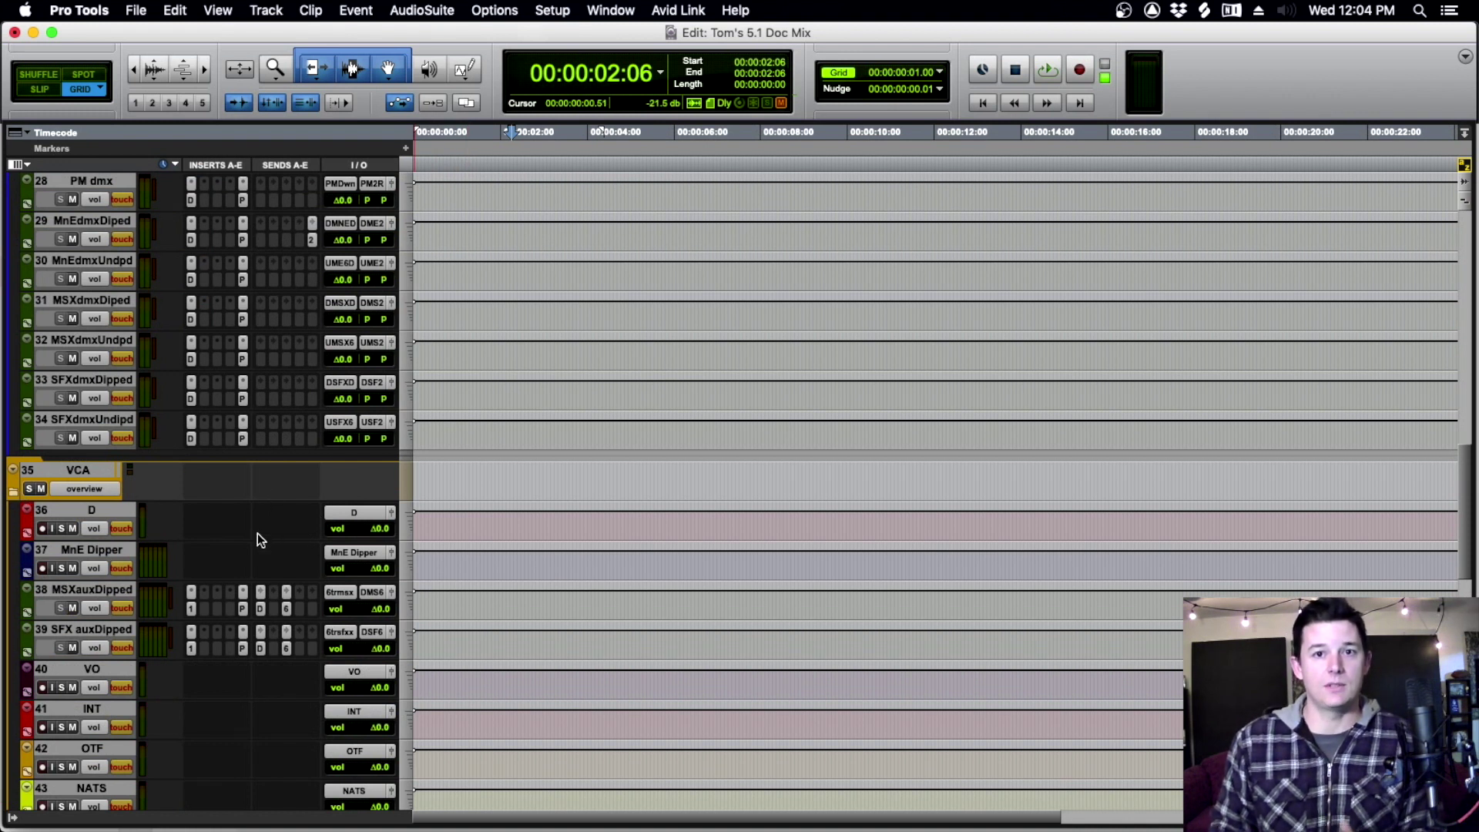
{"action": "scroll", "coordinate": [254, 538], "scroll_direction": "down", "scroll_amount": 4}
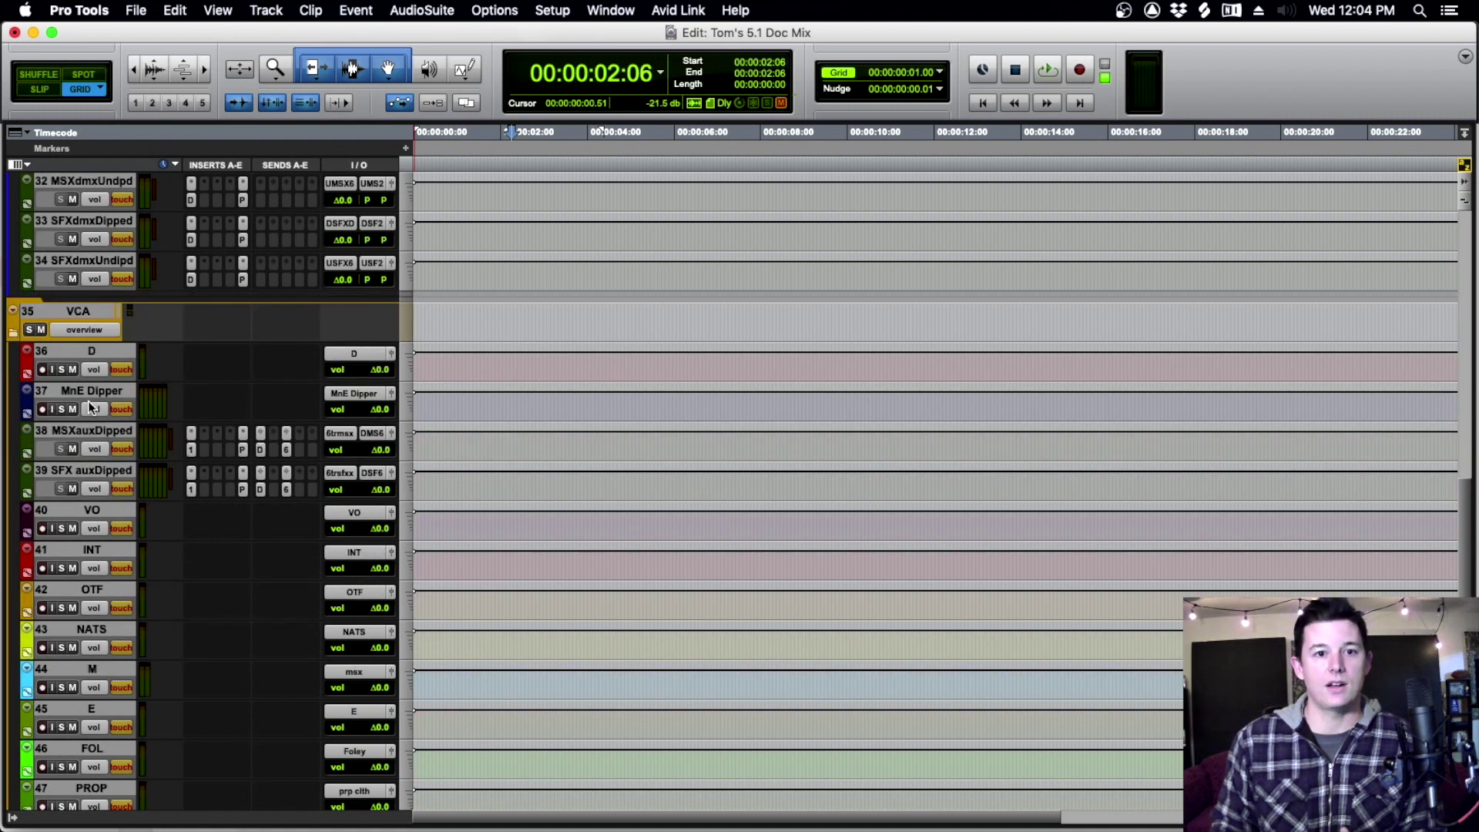
Select the MnE Dipper track and start playback to write a volume dip.
{"action": "left_click", "coordinate": [88, 395]}
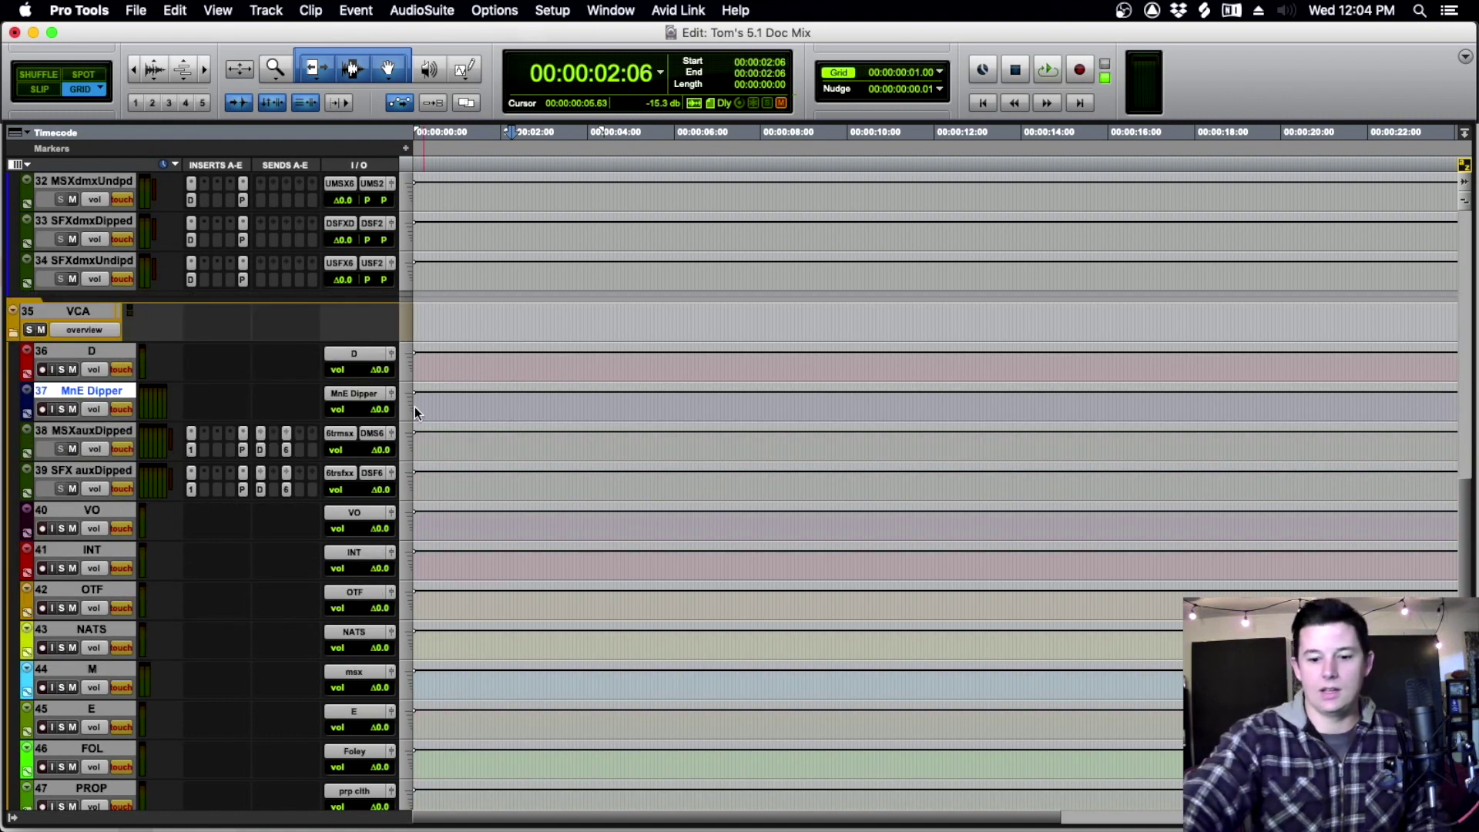
{"action": "scroll", "coordinate": [415, 406], "scroll_direction": "down", "scroll_amount": 1}
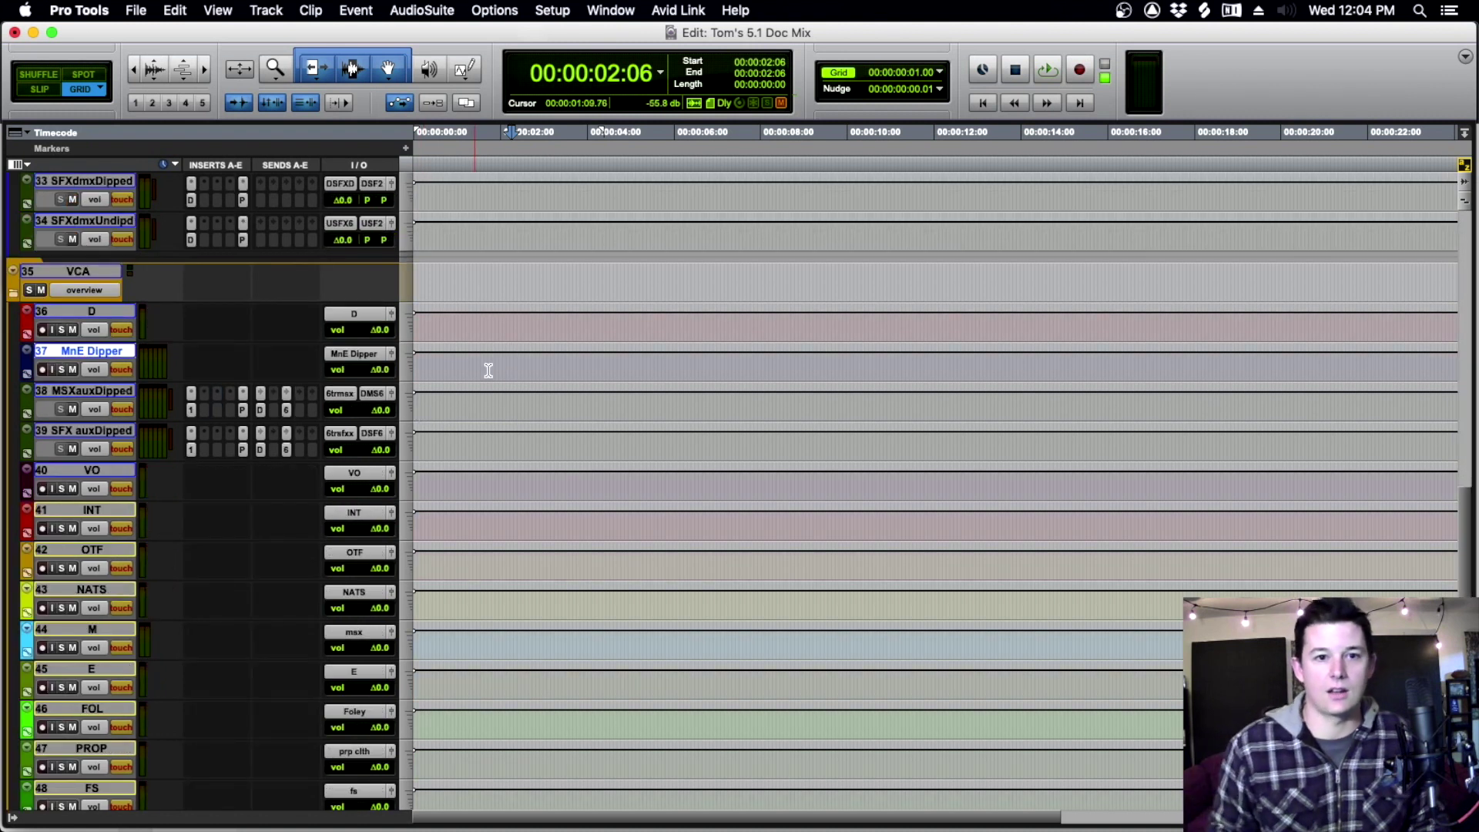
{"action": "scroll", "coordinate": [488, 371], "scroll_direction": "up", "scroll_amount": 2}
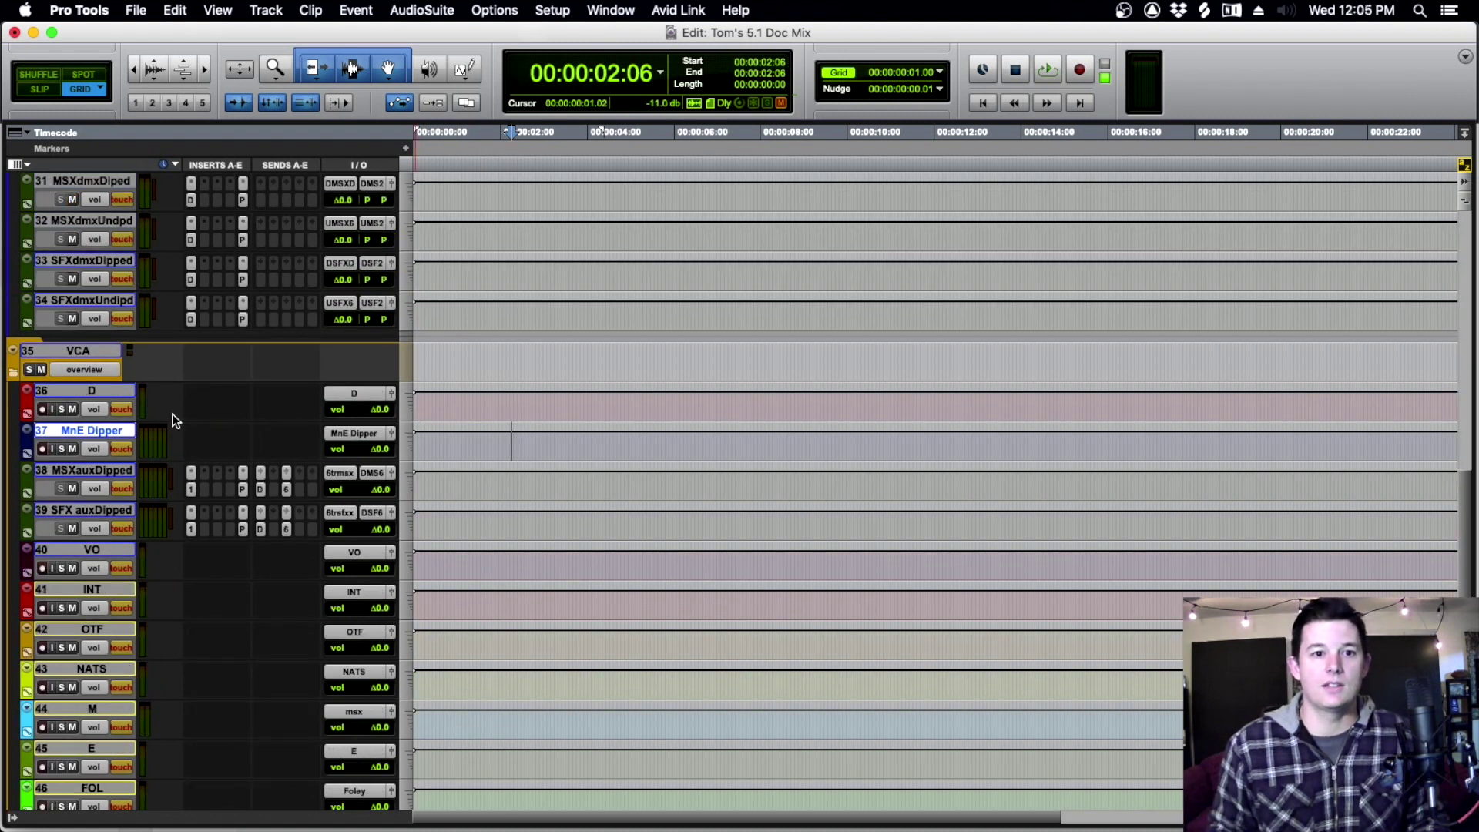
{"action": "key", "text": "space"}
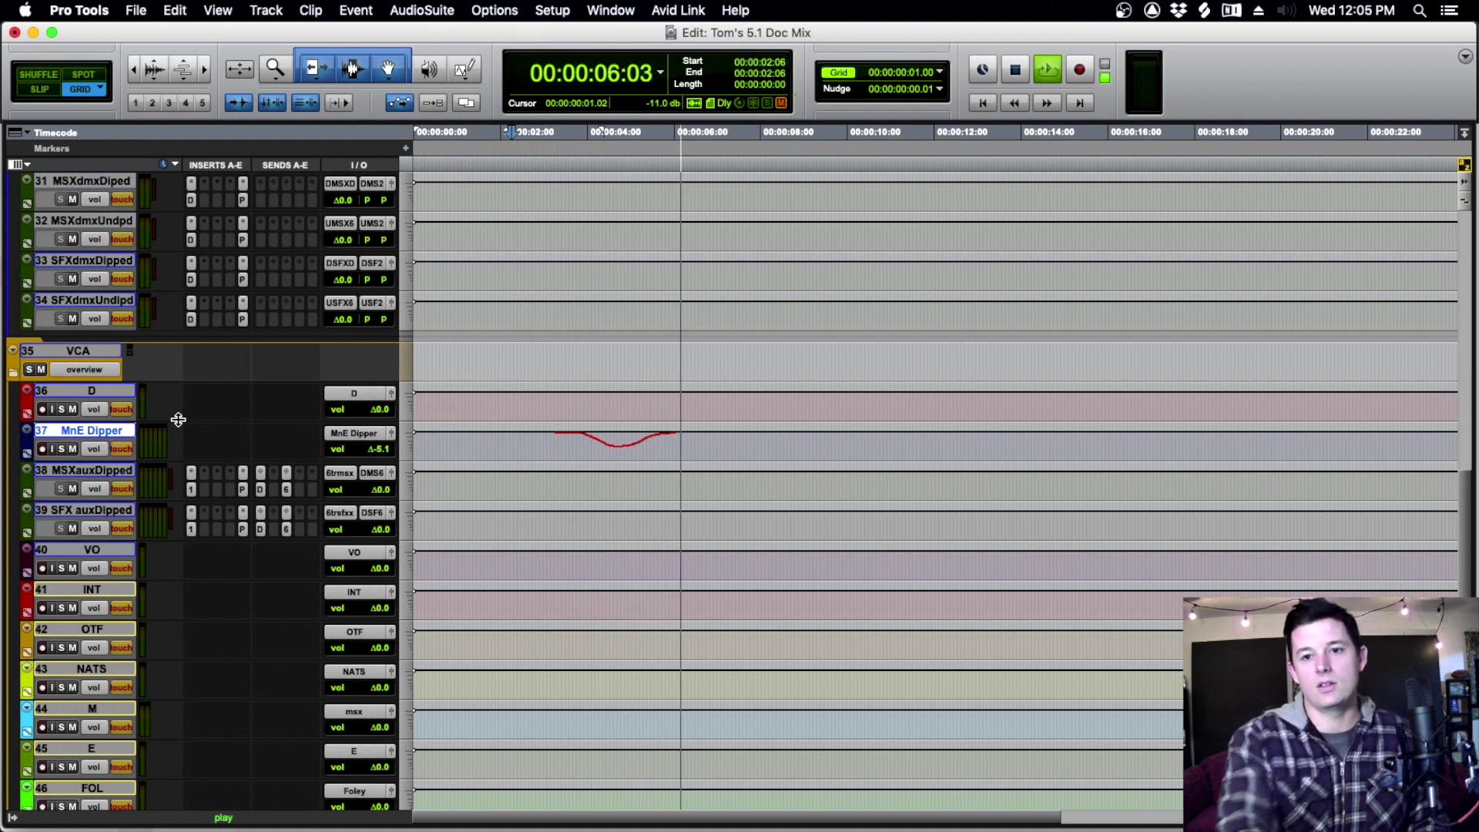
{"action": "key", "text": "space"}
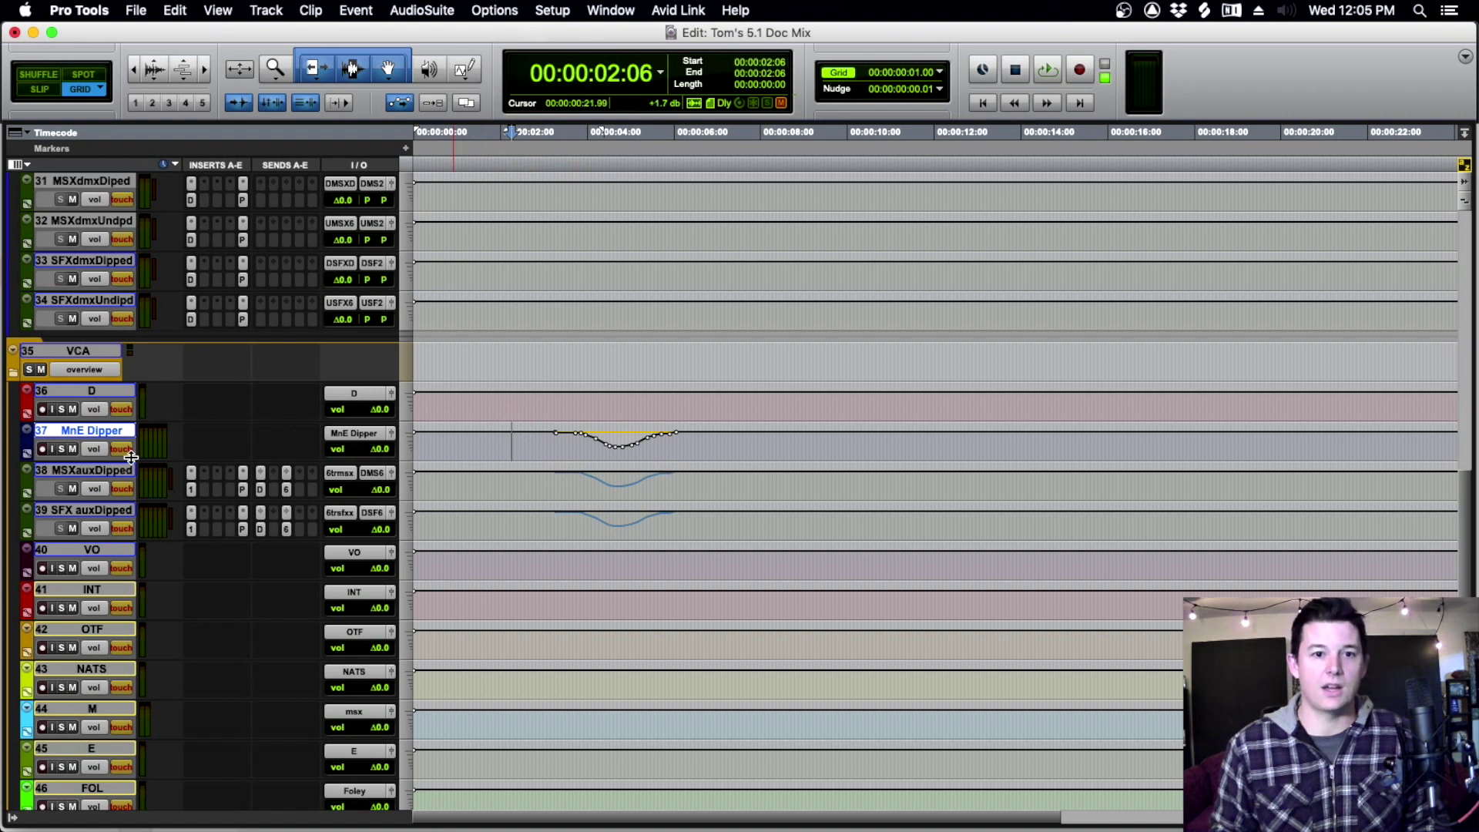
{"action": "left_click", "coordinate": [104, 469]}
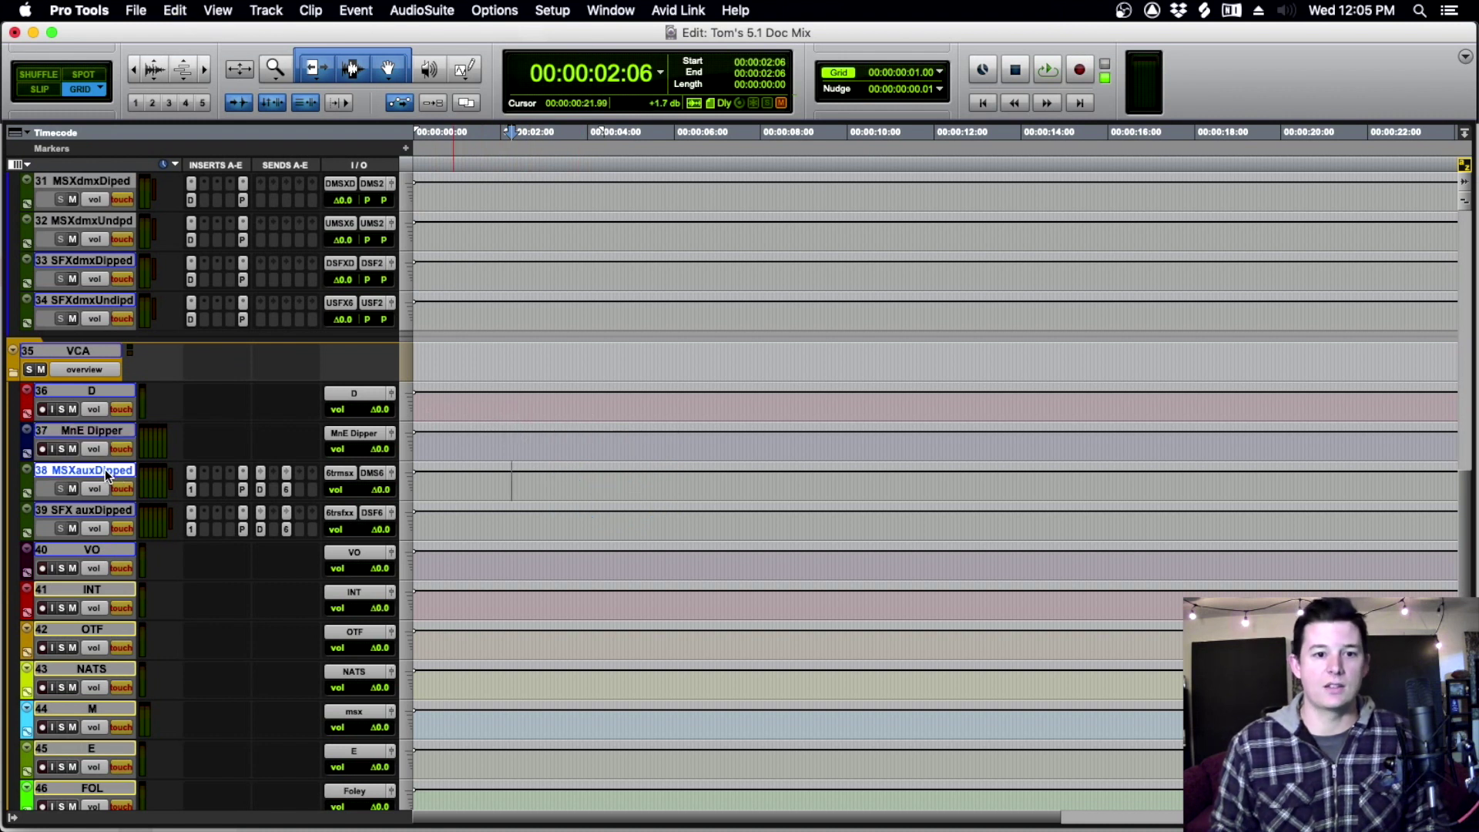
{"action": "key", "text": "space"}
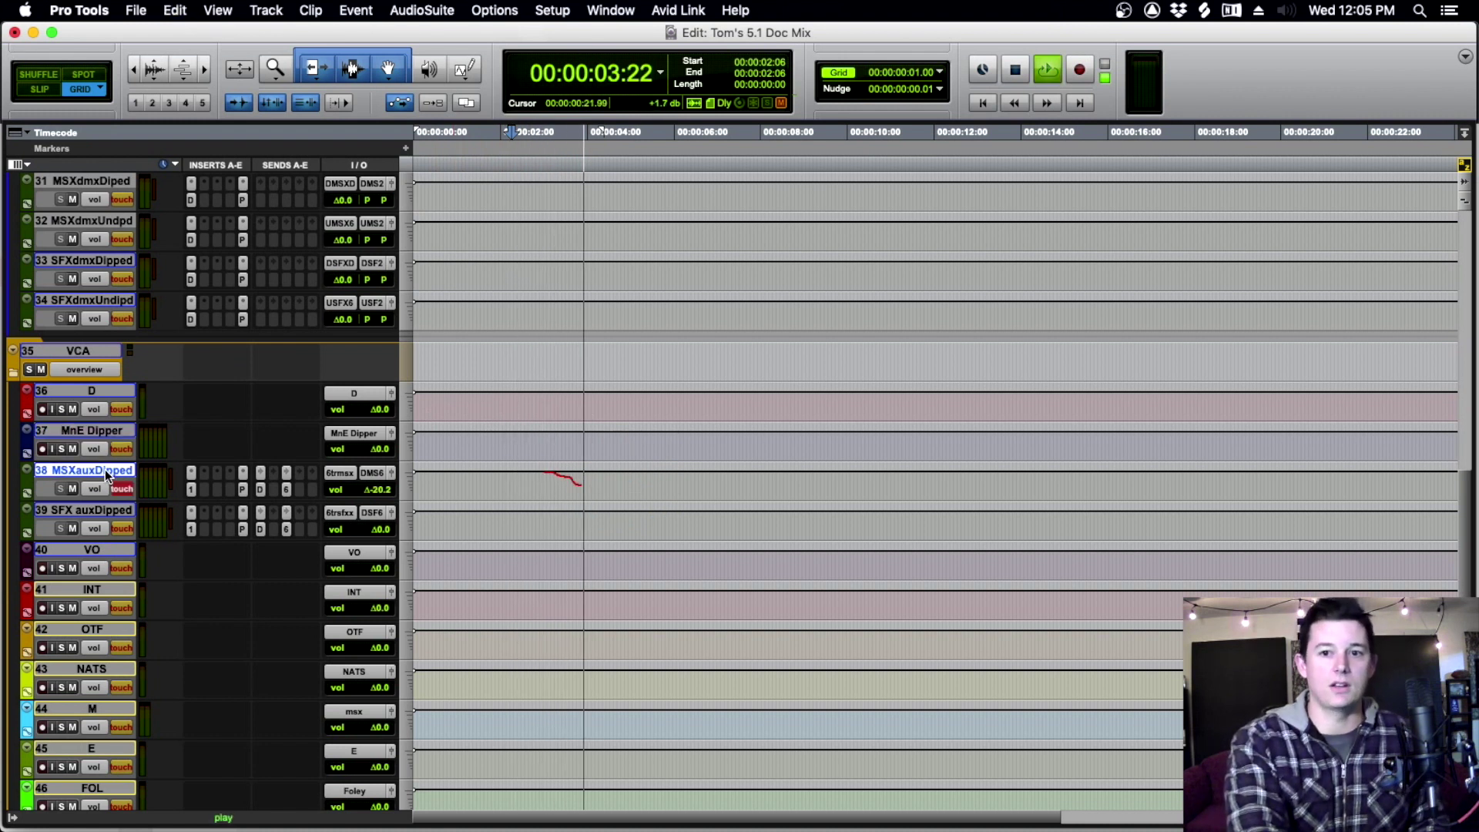
{"action": "key", "text": "space"}
{"action": "key", "text": "space"}
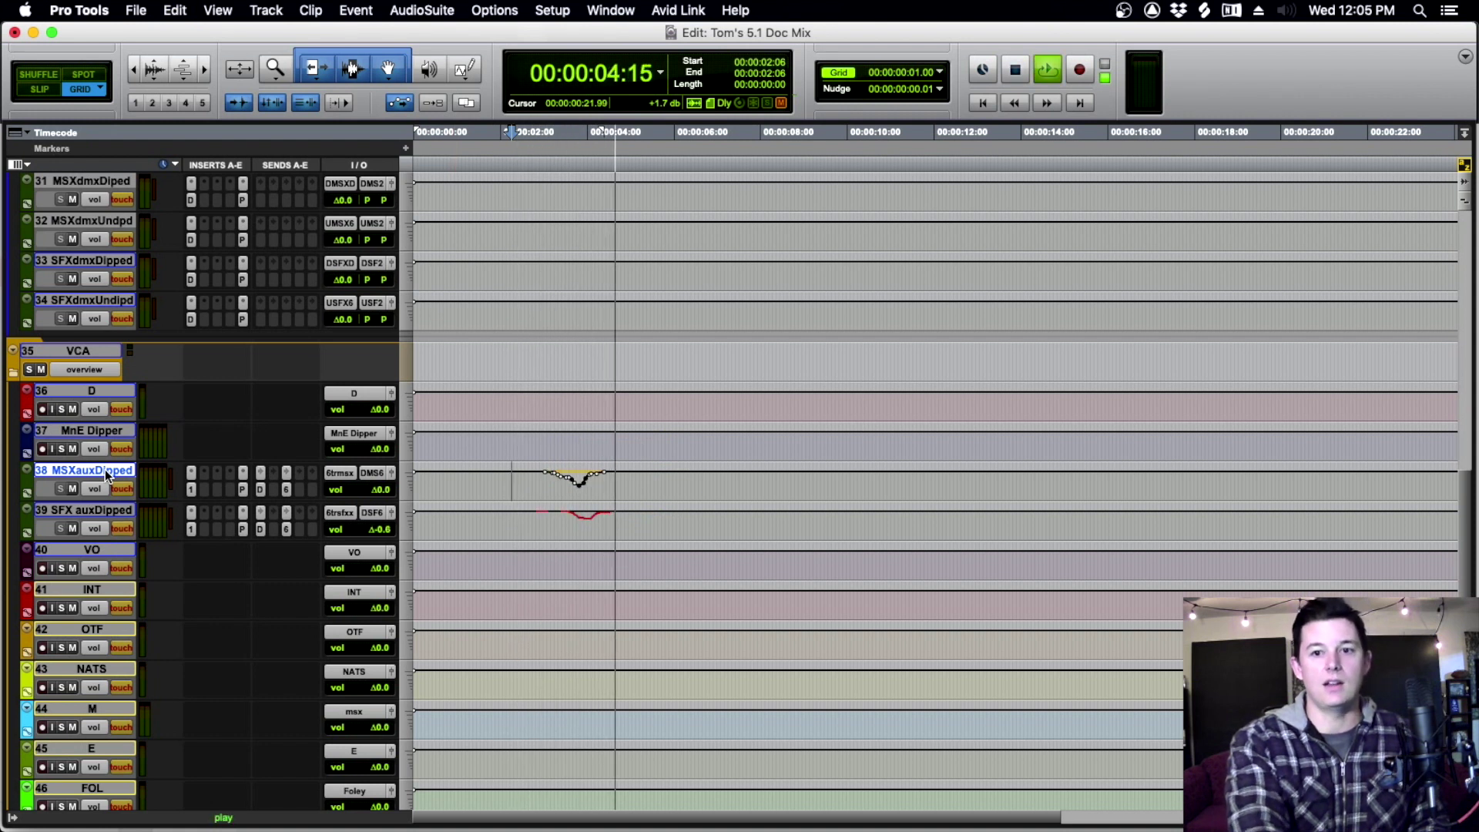
{"action": "key", "text": "space"}
{"action": "key", "text": "super+z"}
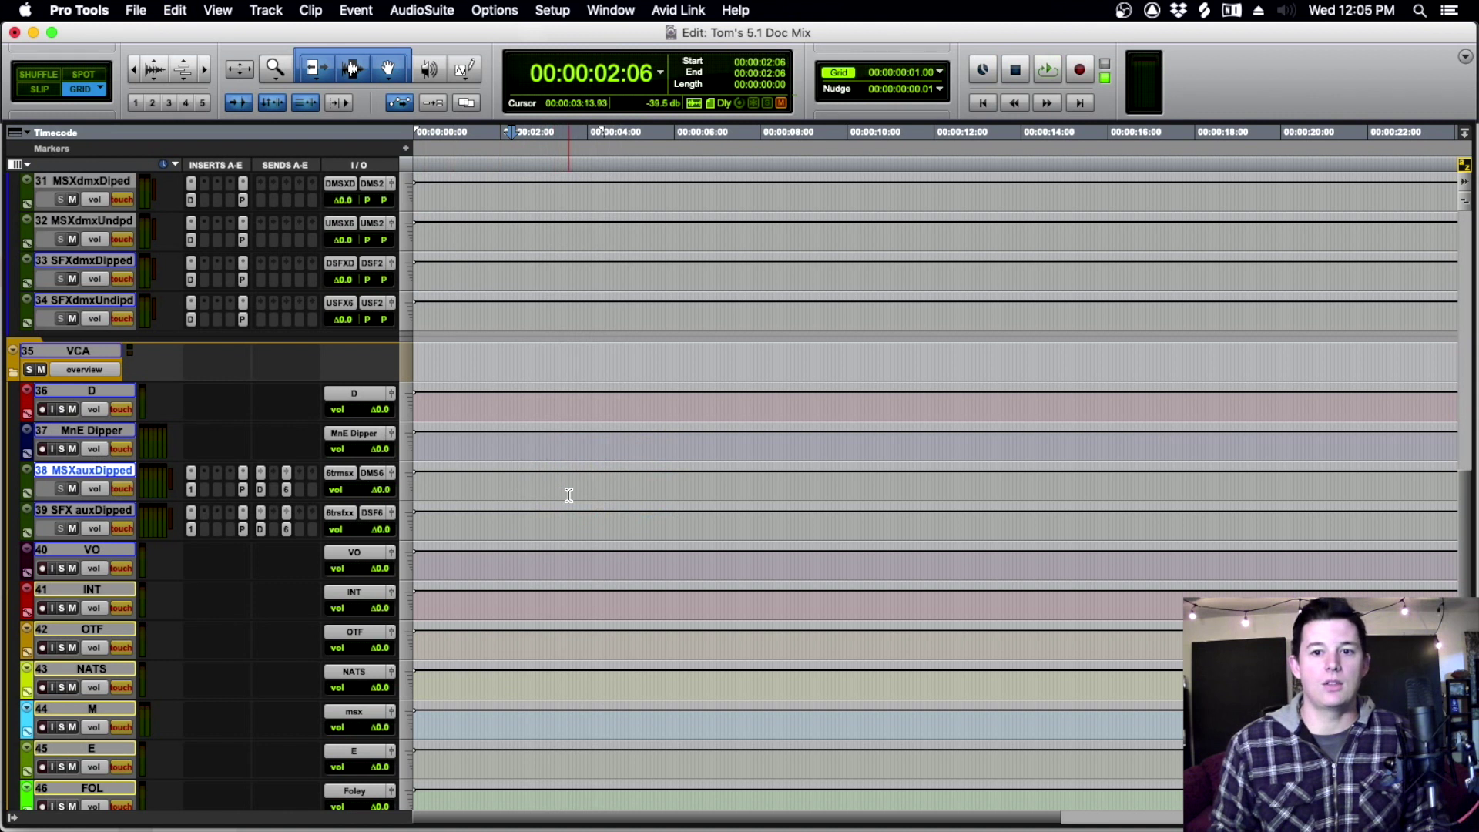
{"action": "scroll", "coordinate": [569, 495], "scroll_direction": "up", "scroll_amount": 3}
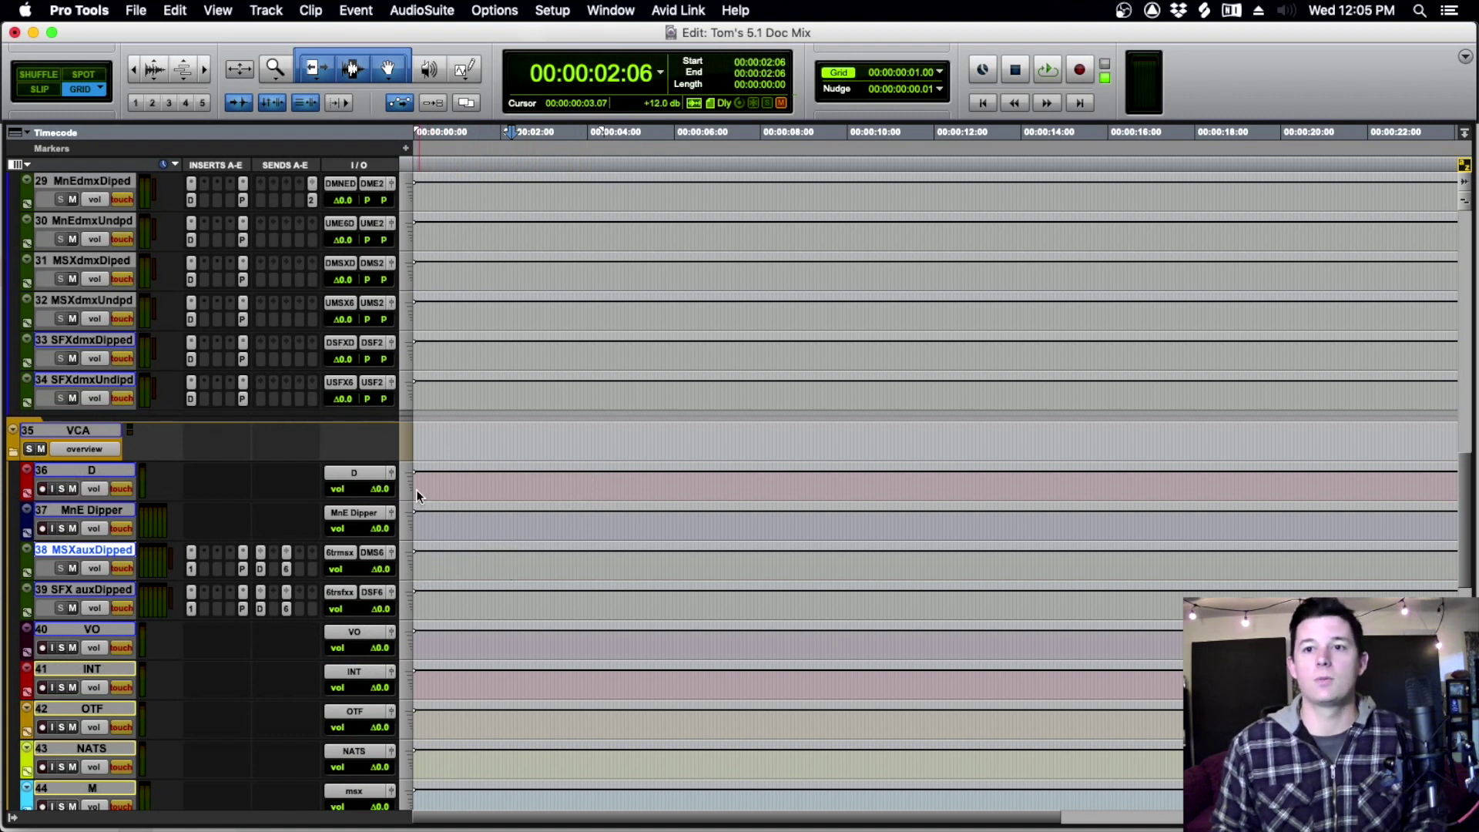
{"action": "scroll", "coordinate": [456, 524], "scroll_direction": "down", "scroll_amount": 1}
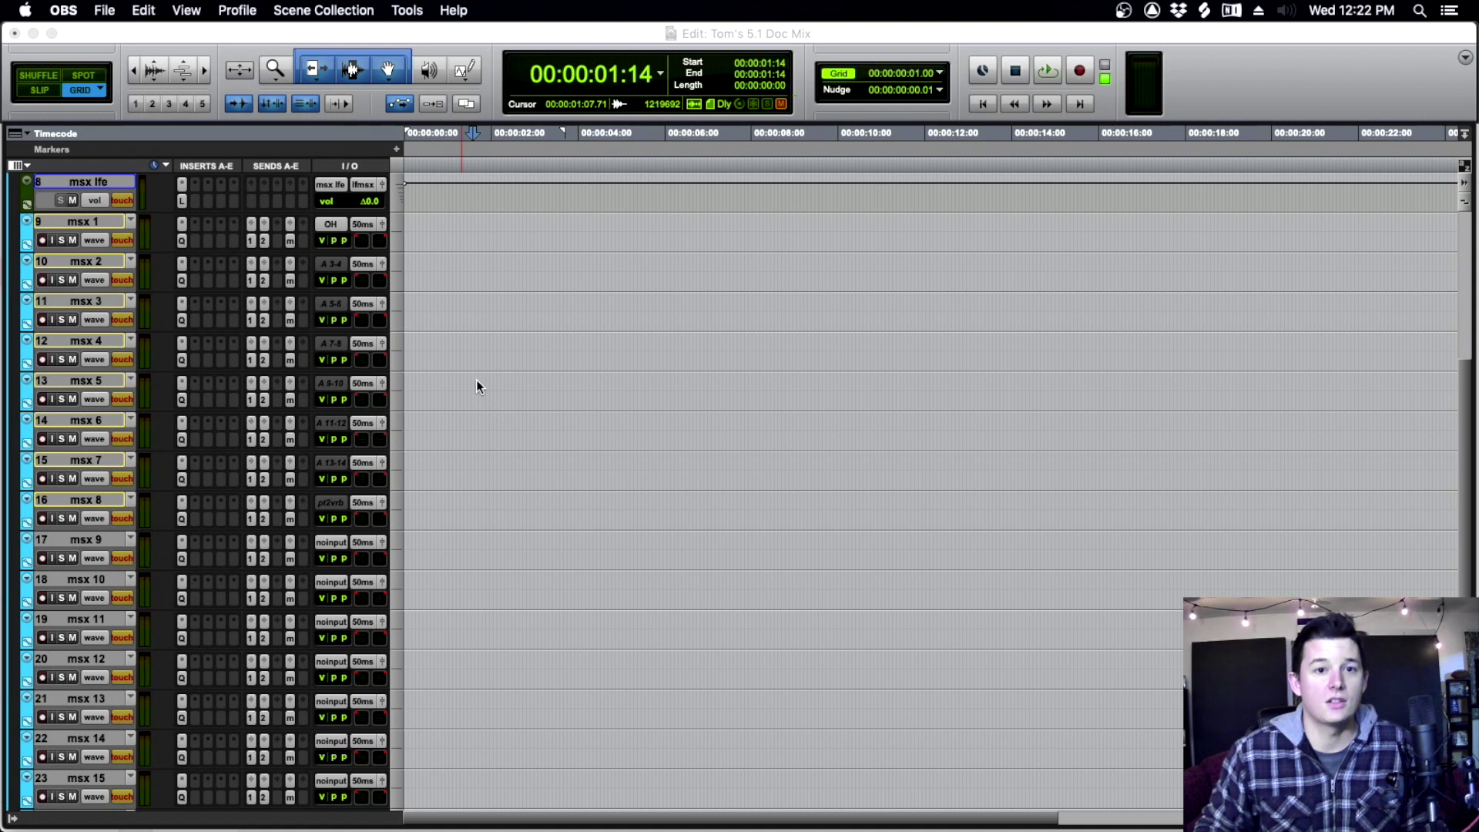
Show Volume automation on all tracks from msx 1 at 00:00:01:00, then undo a trial move.
{"action": "left_click", "coordinate": [448, 230]}
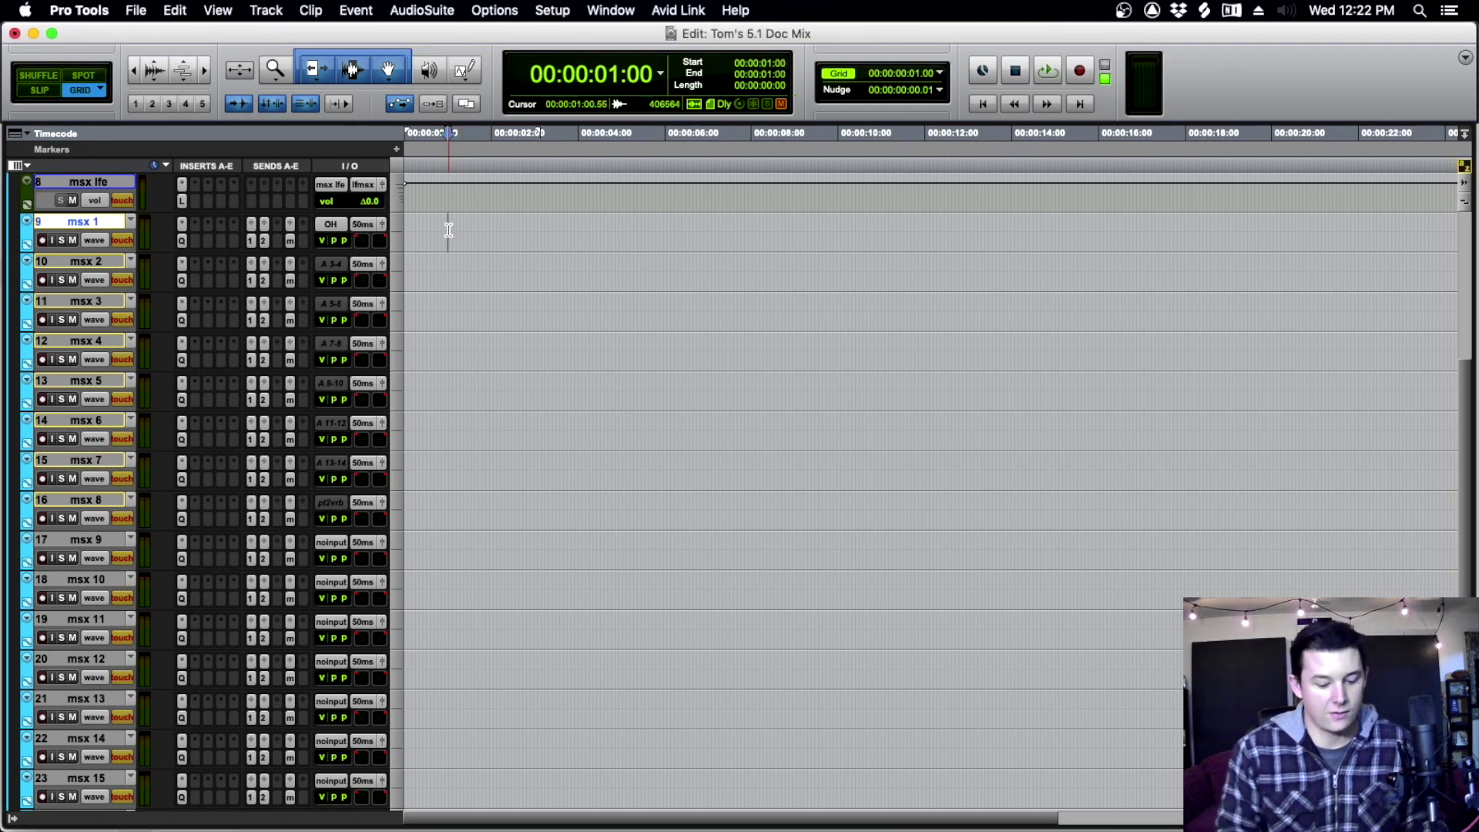
{"action": "key", "text": "ctrl+alt+minus"}
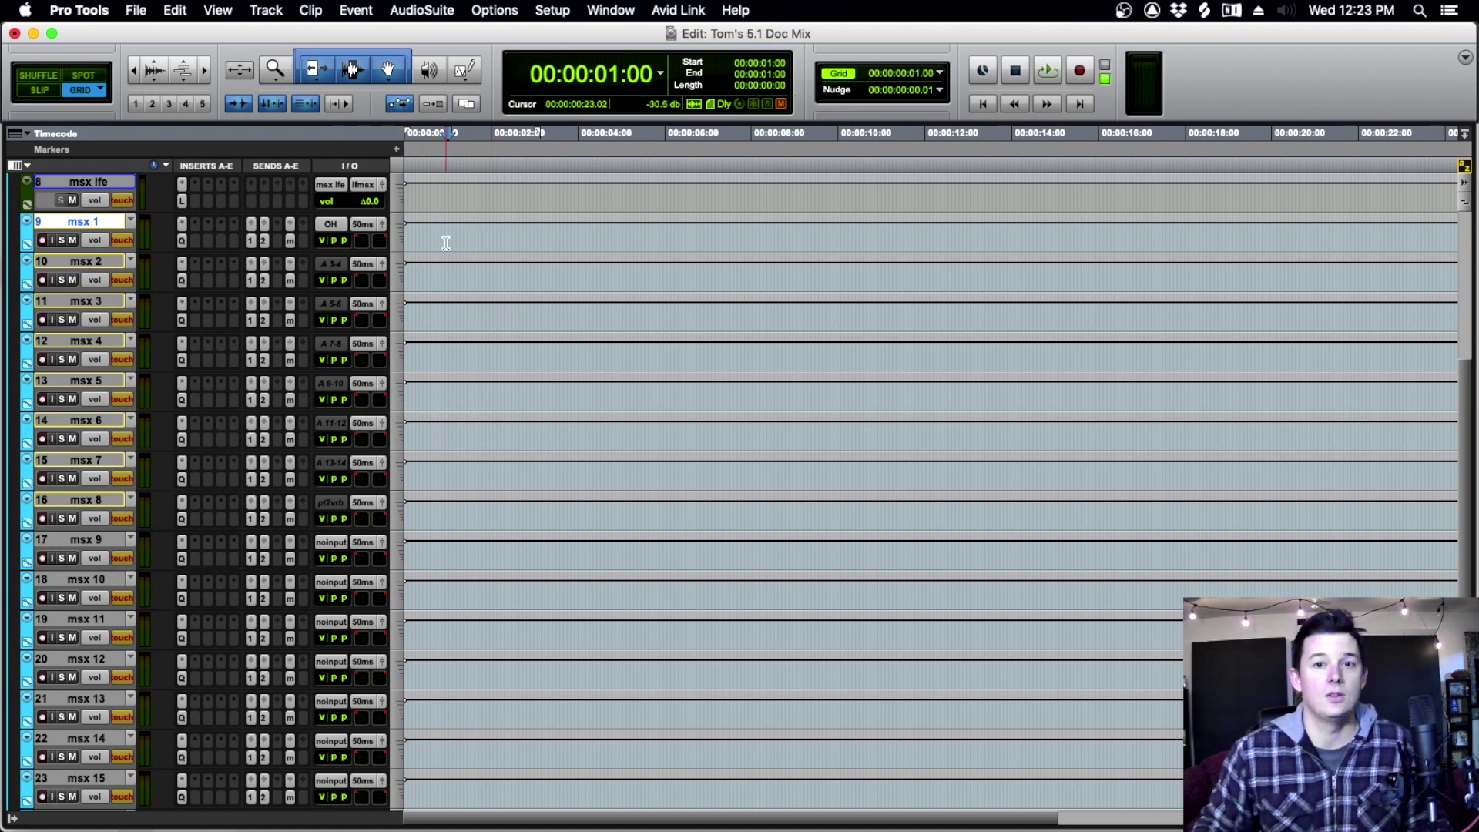
{"action": "key", "text": "space"}
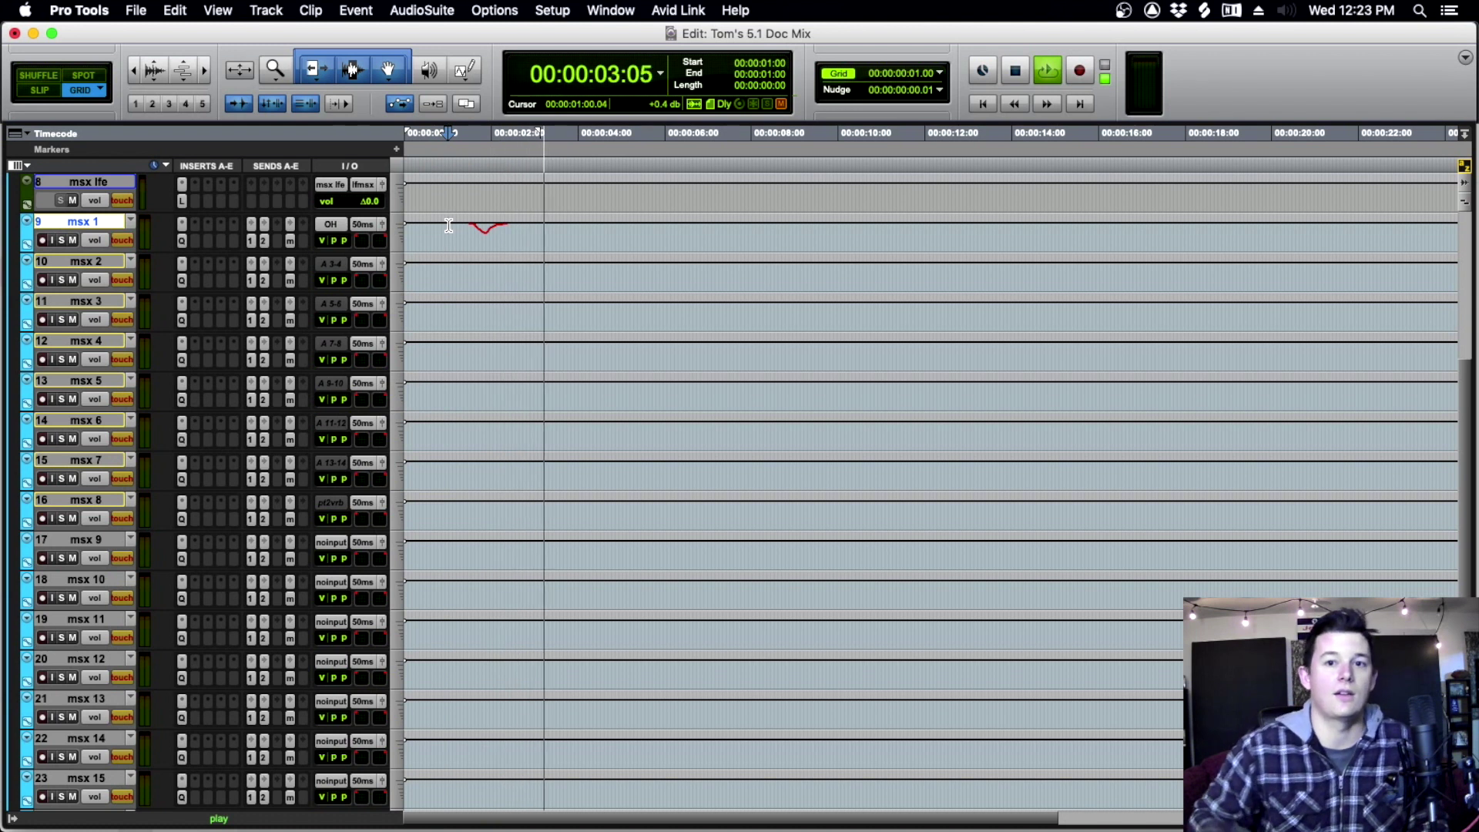
{"action": "key", "text": "space"}
{"action": "key", "text": "super+z"}
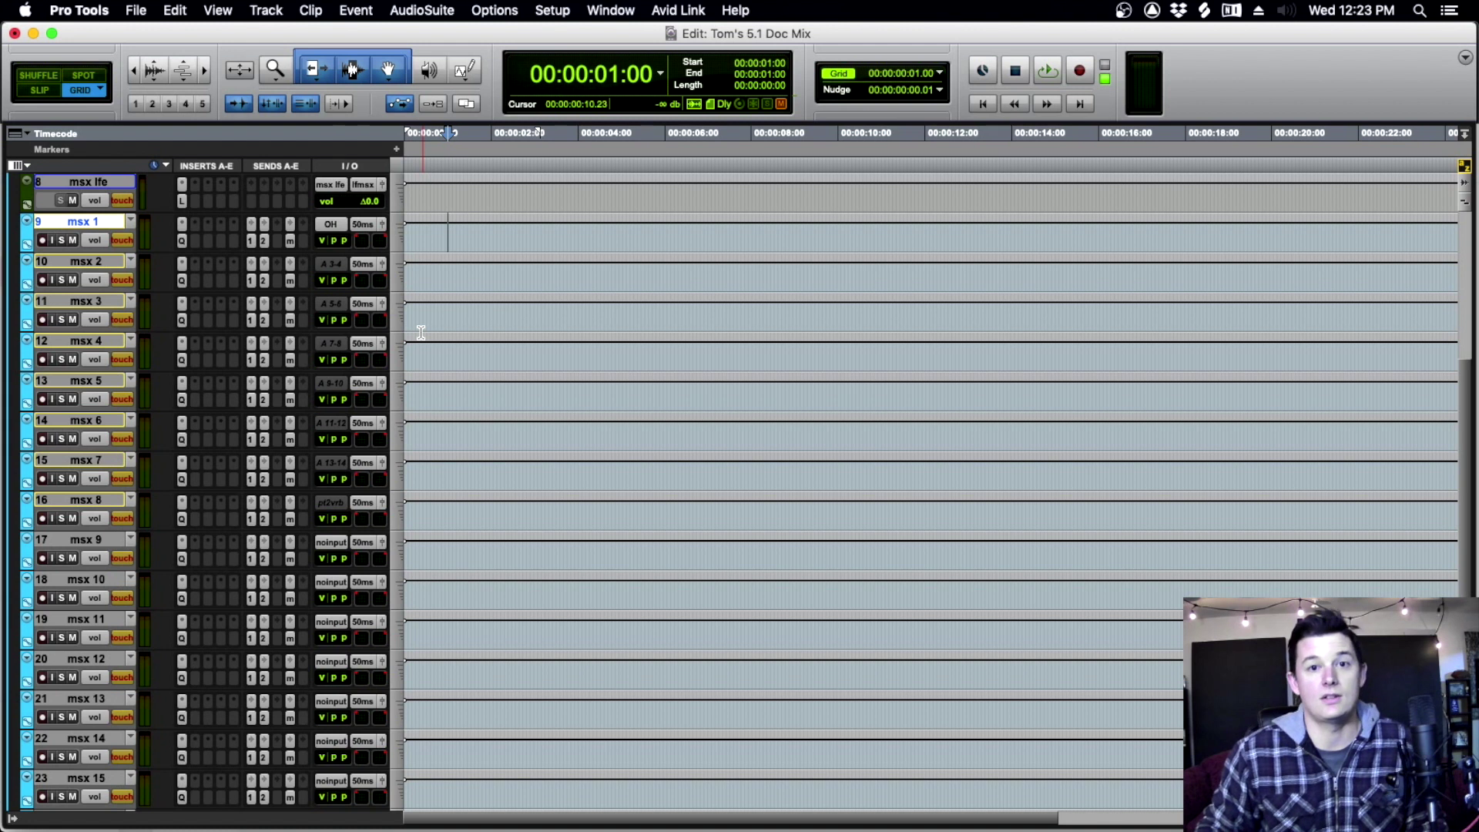
Expand the SFX folder to inspect its tracks.
{"action": "scroll", "coordinate": [556, 443], "scroll_direction": "down", "scroll_amount": 3}
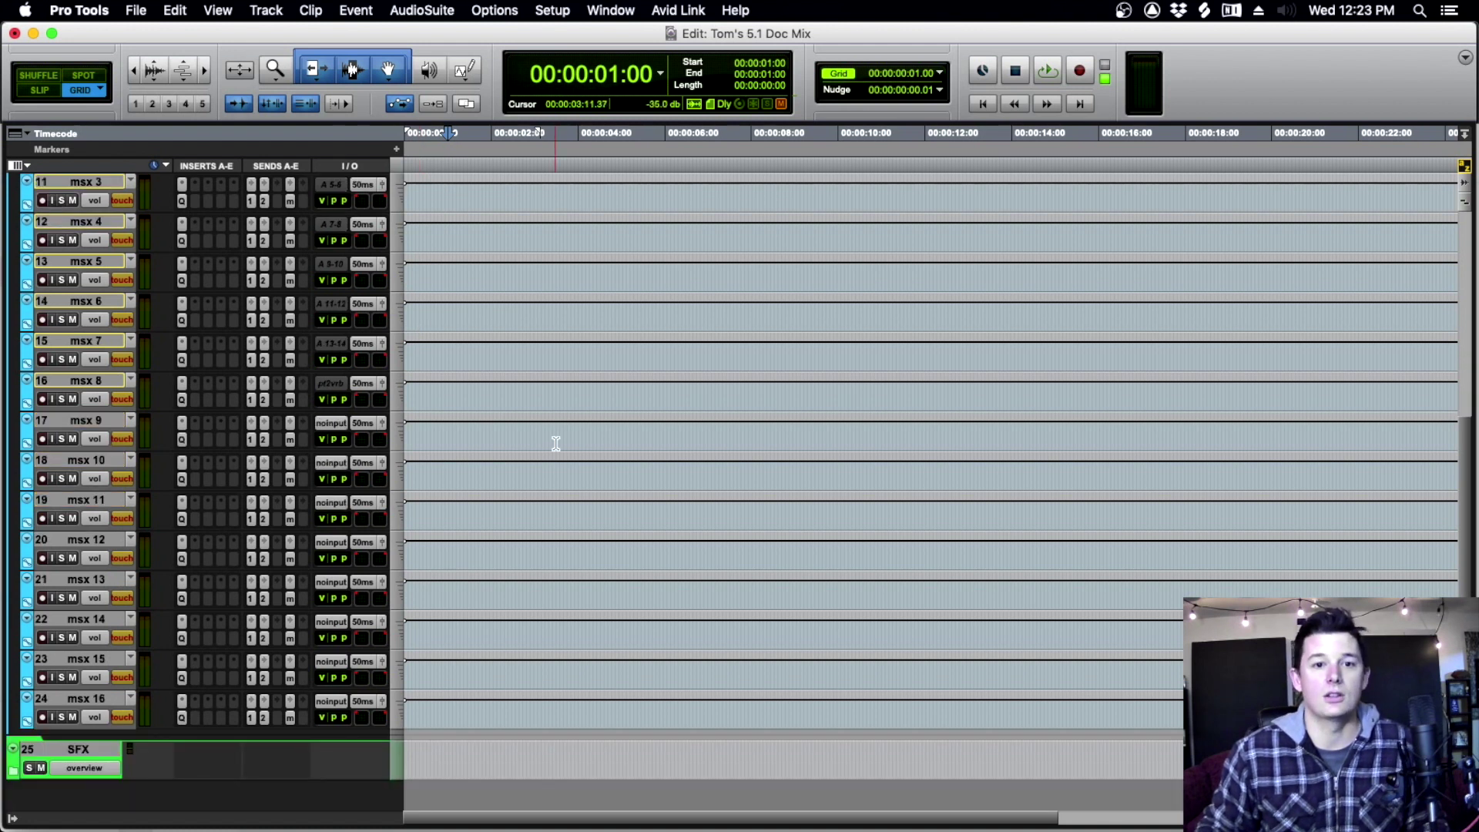
{"action": "scroll", "coordinate": [621, 489], "scroll_direction": "up", "scroll_amount": 3}
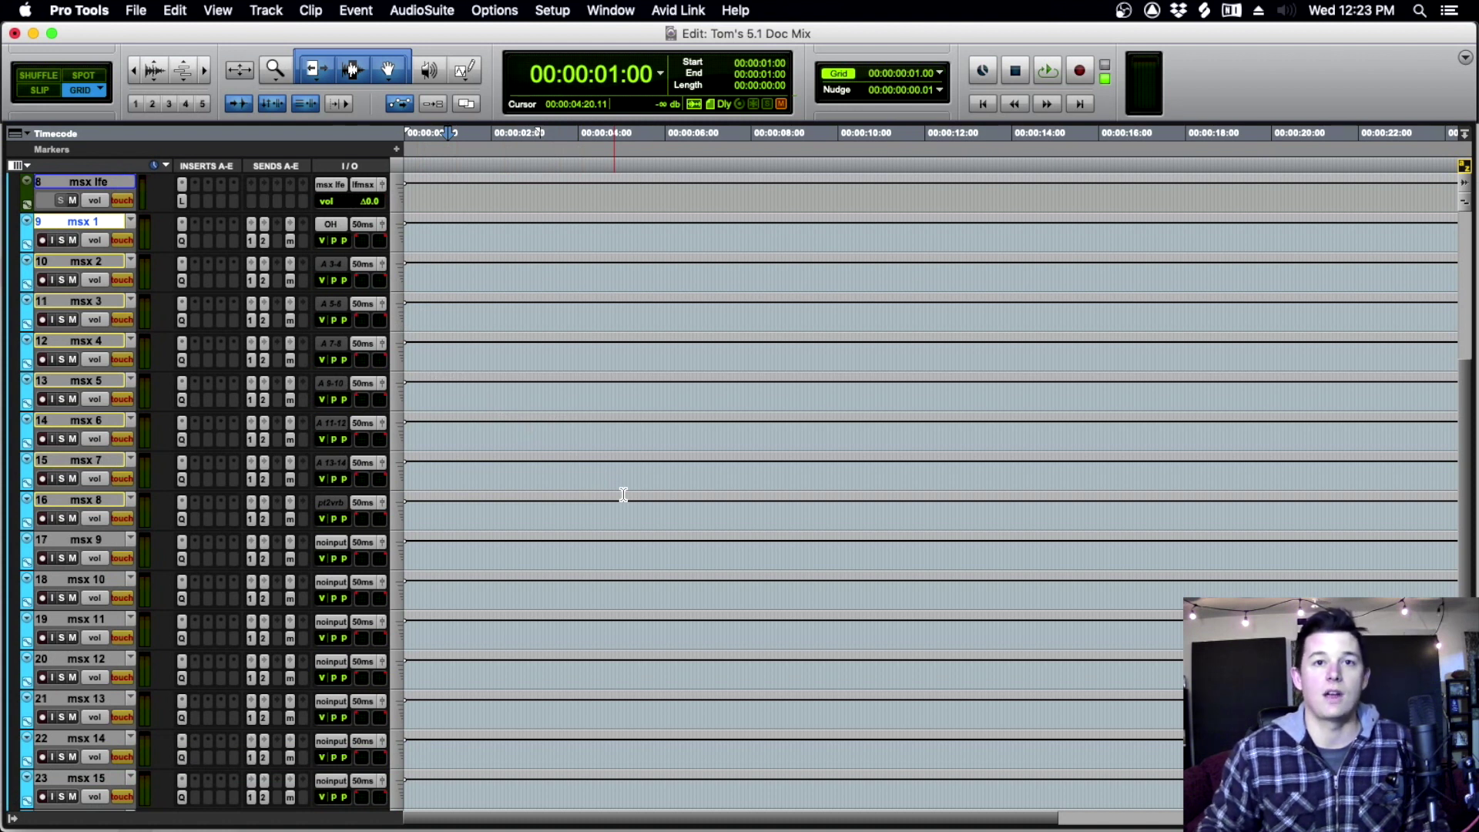
{"action": "scroll", "coordinate": [474, 540], "scroll_direction": "down", "scroll_amount": 5}
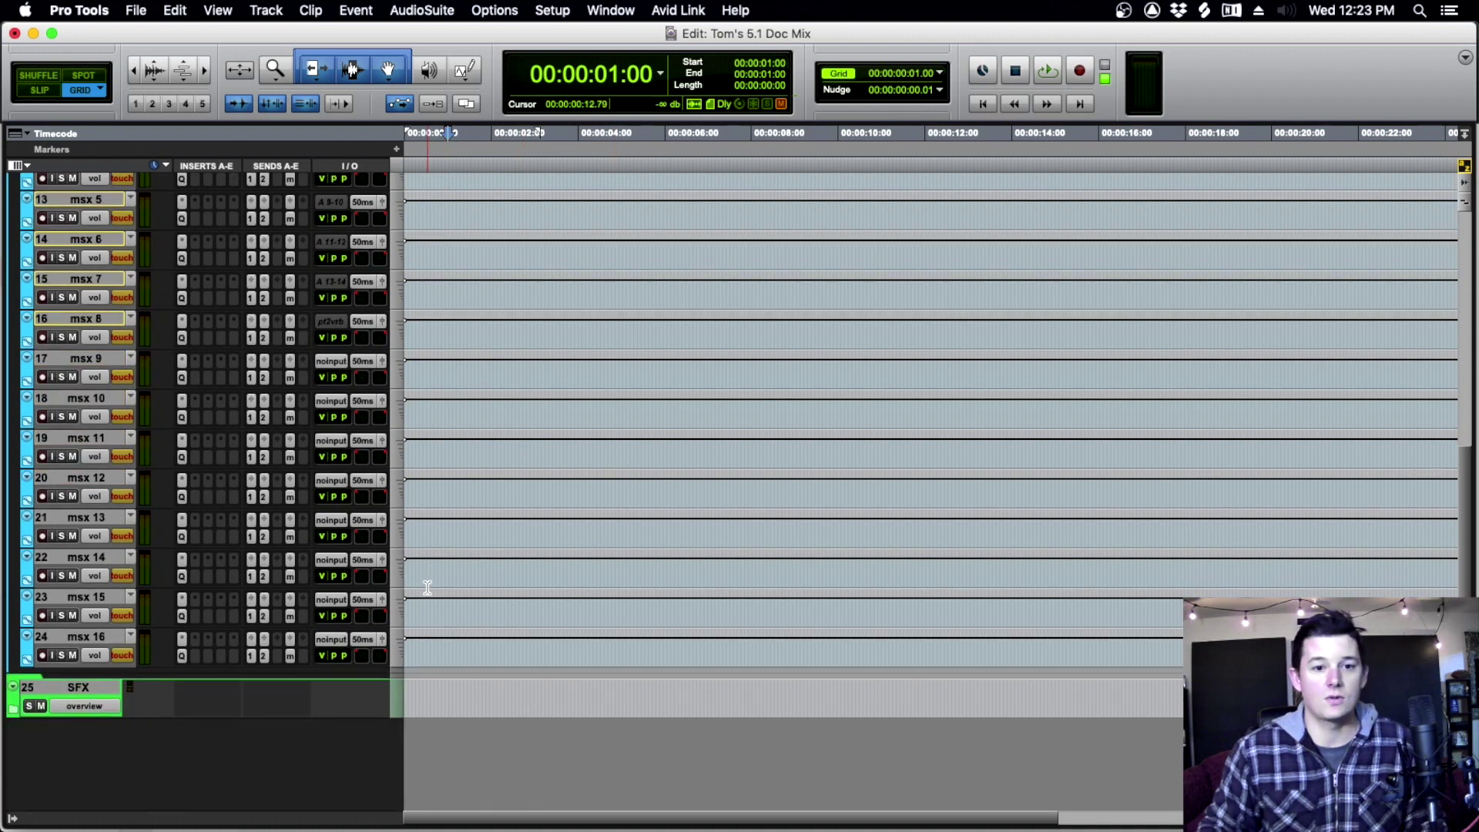
{"action": "left_click", "coordinate": [23, 704]}
Collapse the Music folder back to a single folder track.
{"action": "scroll", "coordinate": [868, 545], "scroll_direction": "down", "scroll_amount": 10}
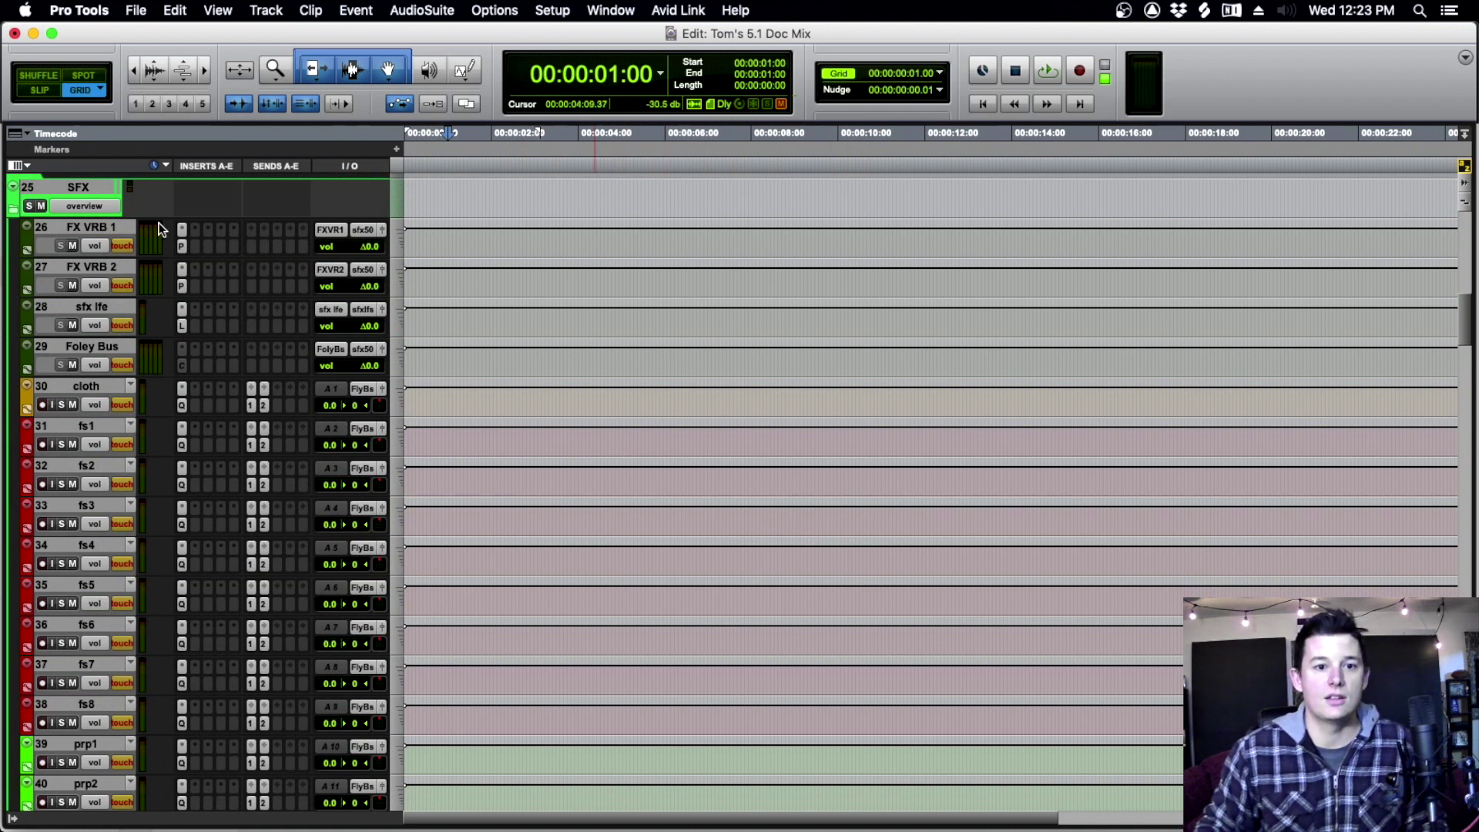
{"action": "scroll", "coordinate": [180, 488], "scroll_direction": "down", "scroll_amount": 10}
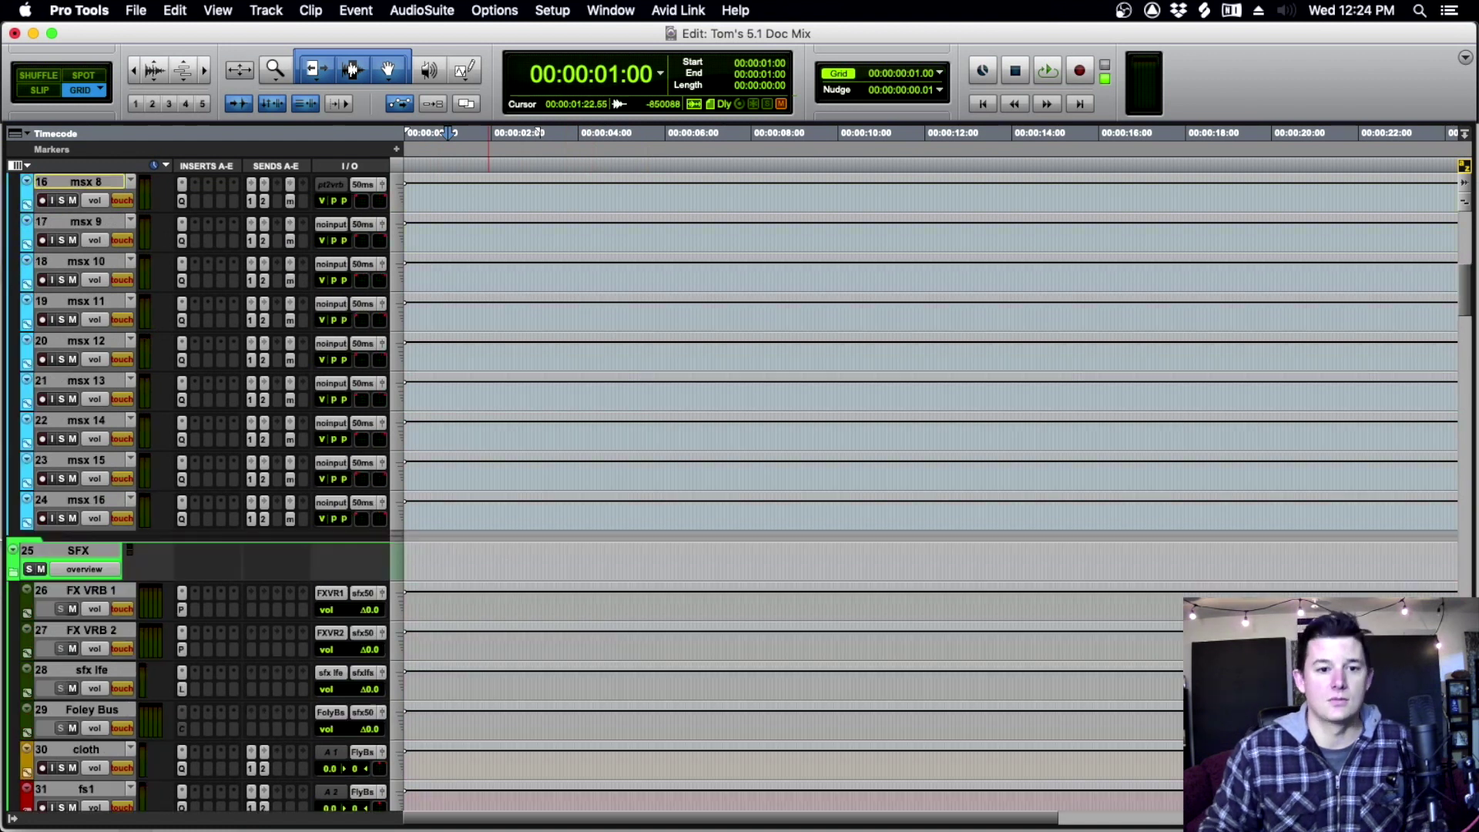
{"action": "scroll", "coordinate": [118, 552], "scroll_direction": "up", "scroll_amount": 5}
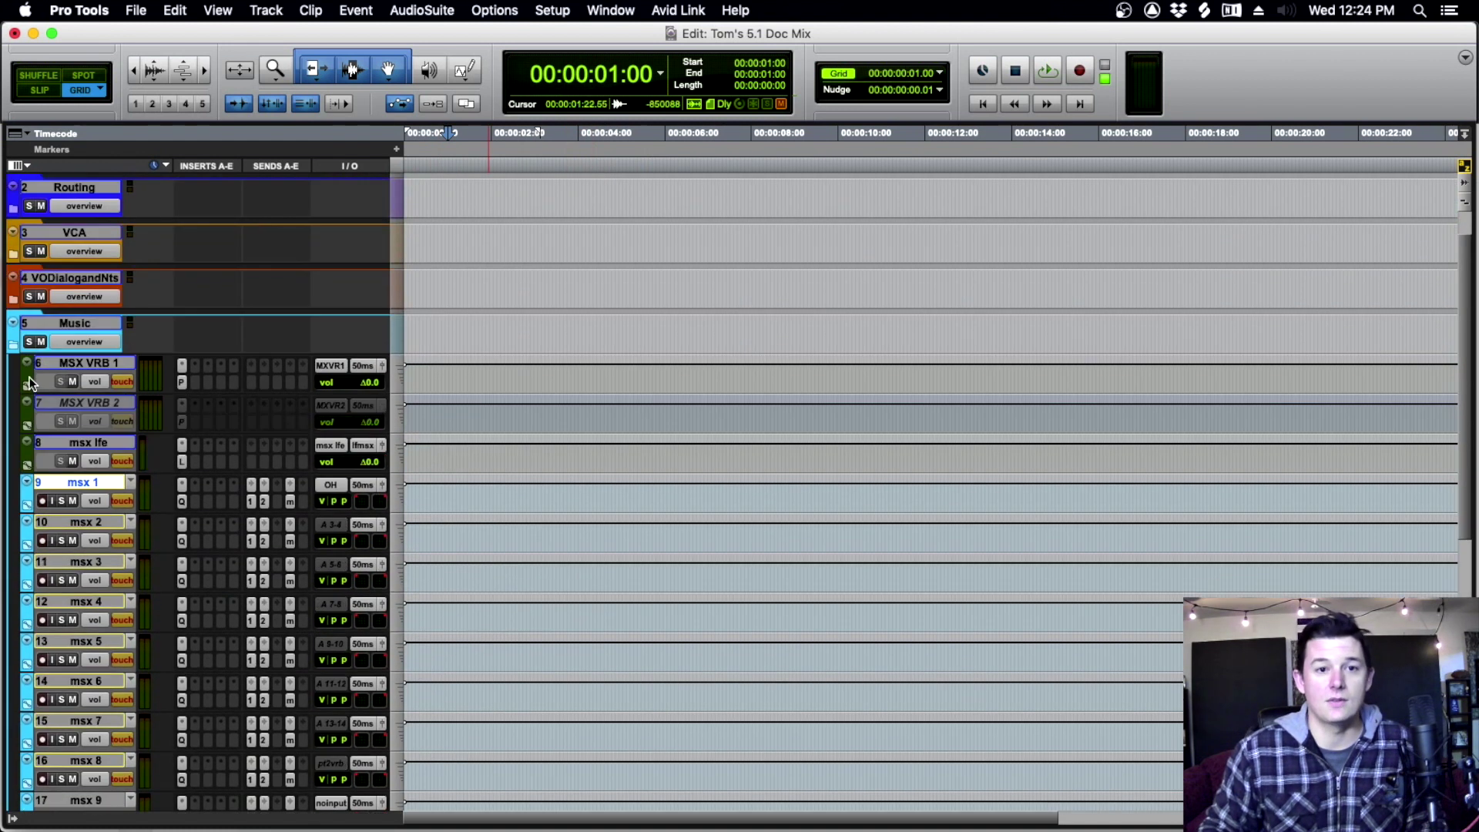
{"action": "left_click", "coordinate": [17, 349]}
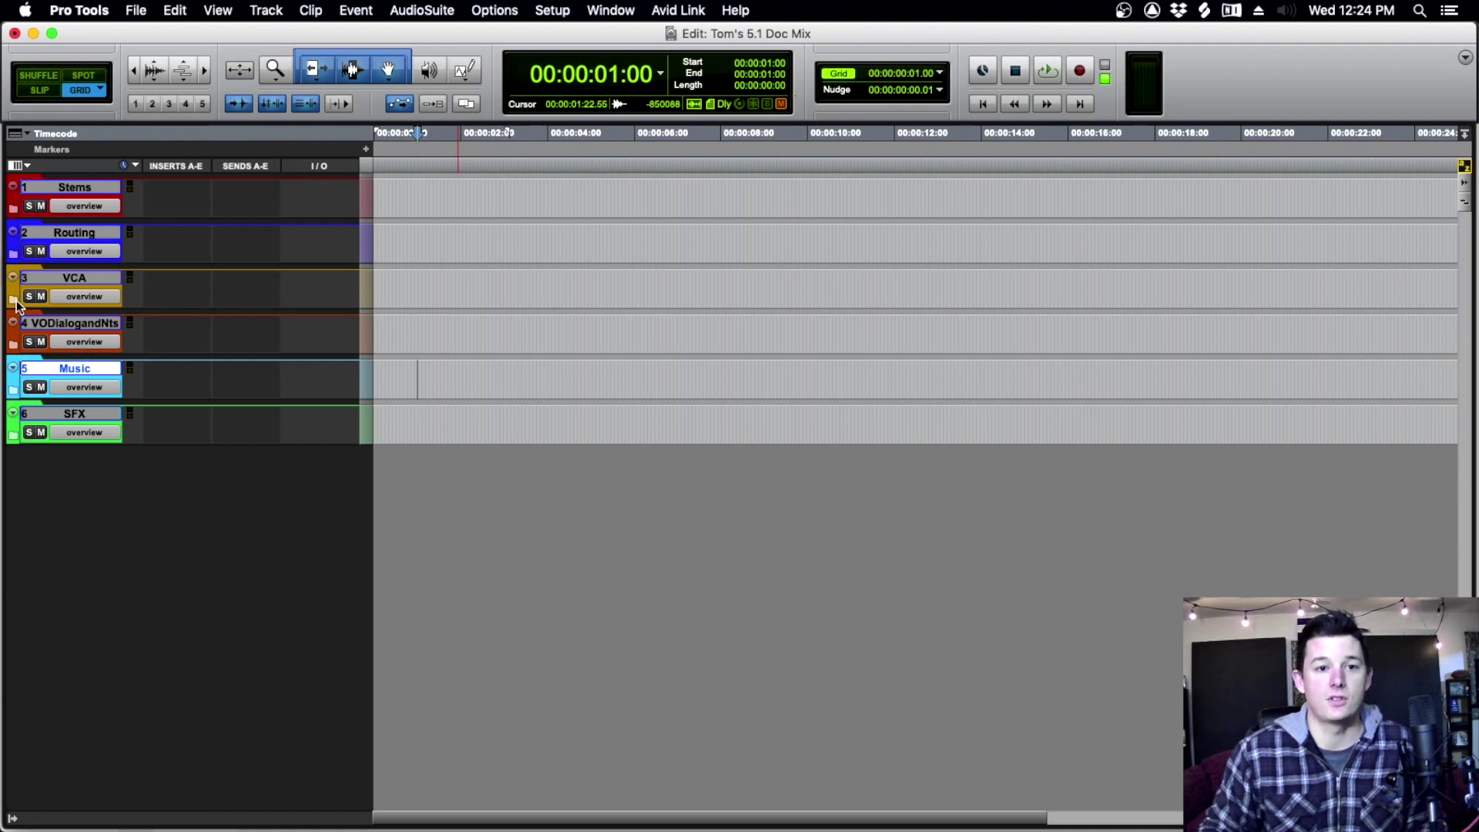
Expand the VCA folder, open the Automation window, and mute the VO and INT tracks.
{"action": "left_click", "coordinate": [13, 299]}
{"action": "key", "text": "super+4"}
{"action": "left_click_drag", "start_coordinate": [74, 508], "coordinate": [72, 451]}
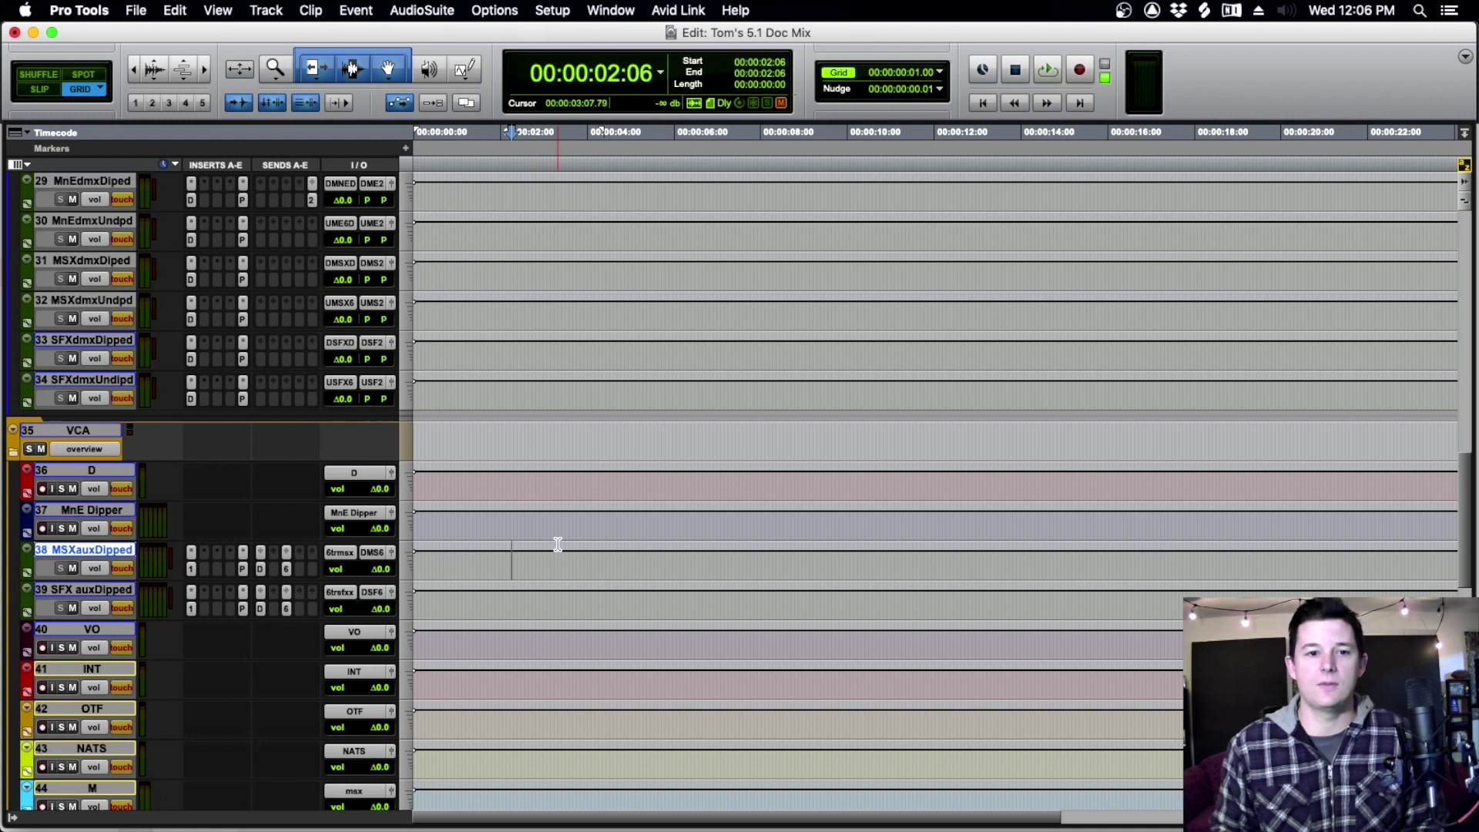
Scroll down the track list and select the eng bg track.
{"action": "scroll", "coordinate": [556, 544], "scroll_direction": "down", "scroll_amount": 1}
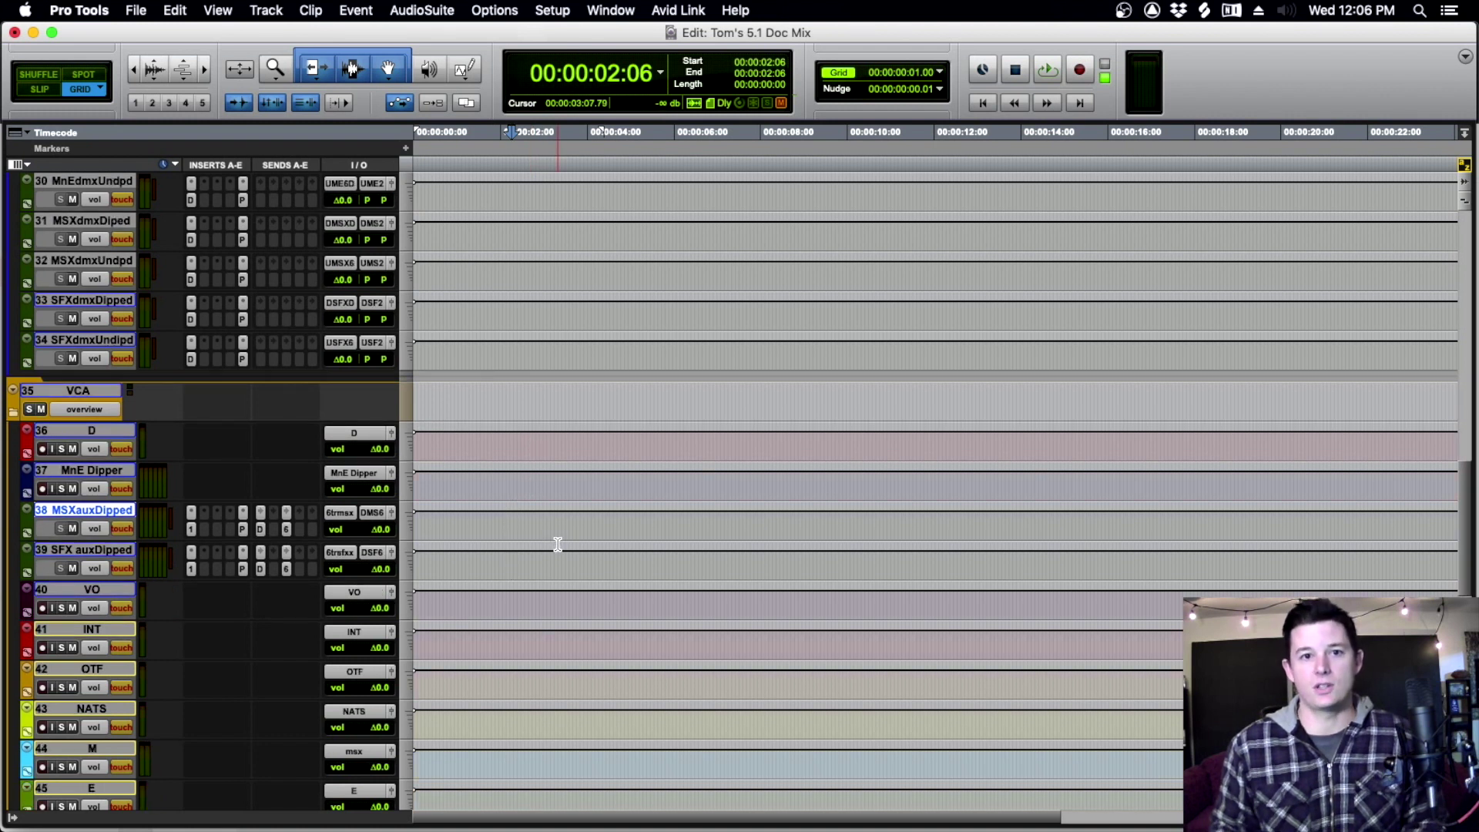
{"action": "scroll", "coordinate": [667, 563], "scroll_direction": "up", "scroll_amount": 3}
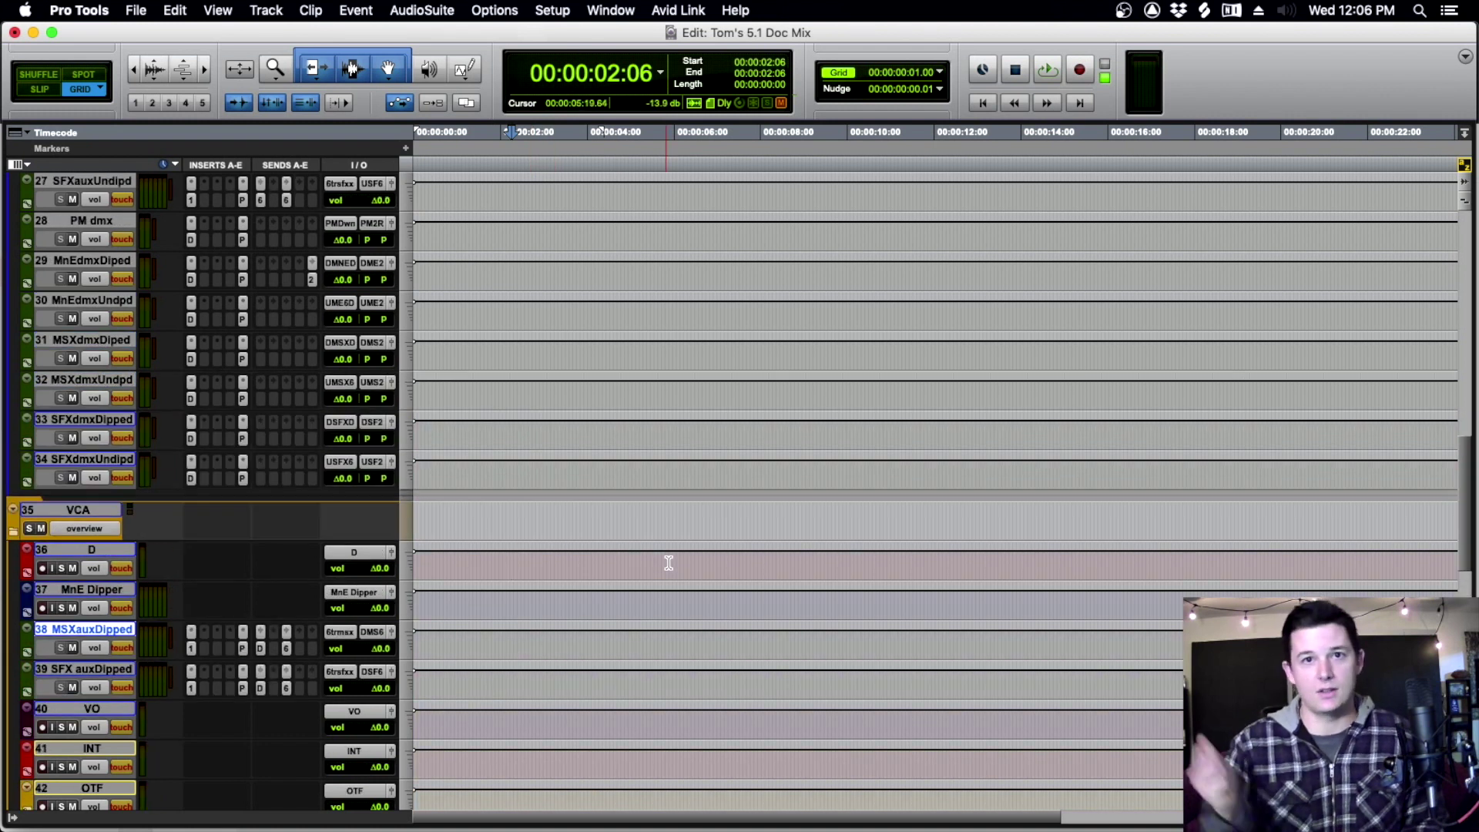
{"action": "scroll", "coordinate": [675, 523], "scroll_direction": "down", "scroll_amount": 12}
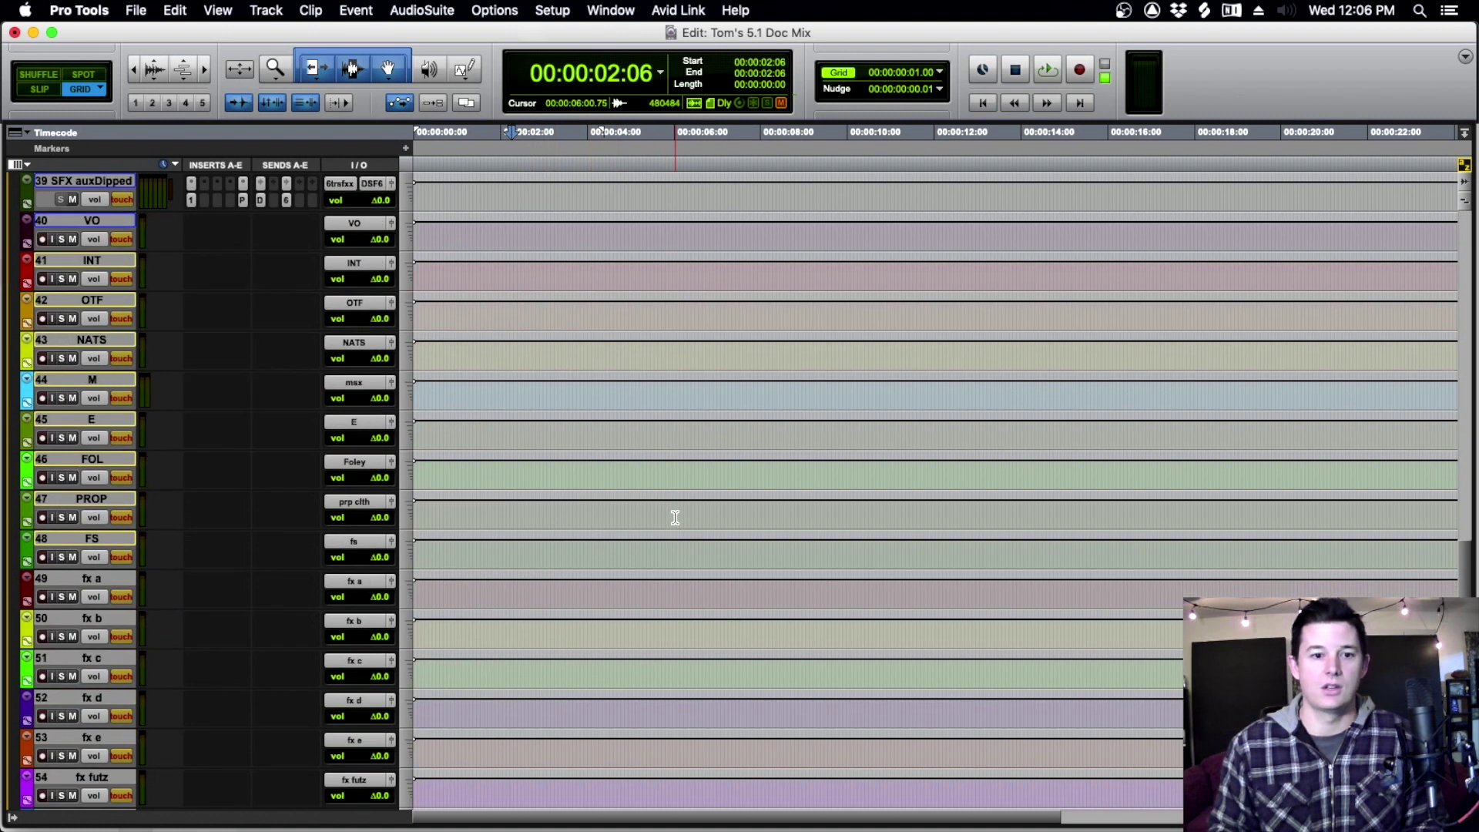
{"action": "scroll", "coordinate": [675, 517], "scroll_direction": "up", "scroll_amount": 4}
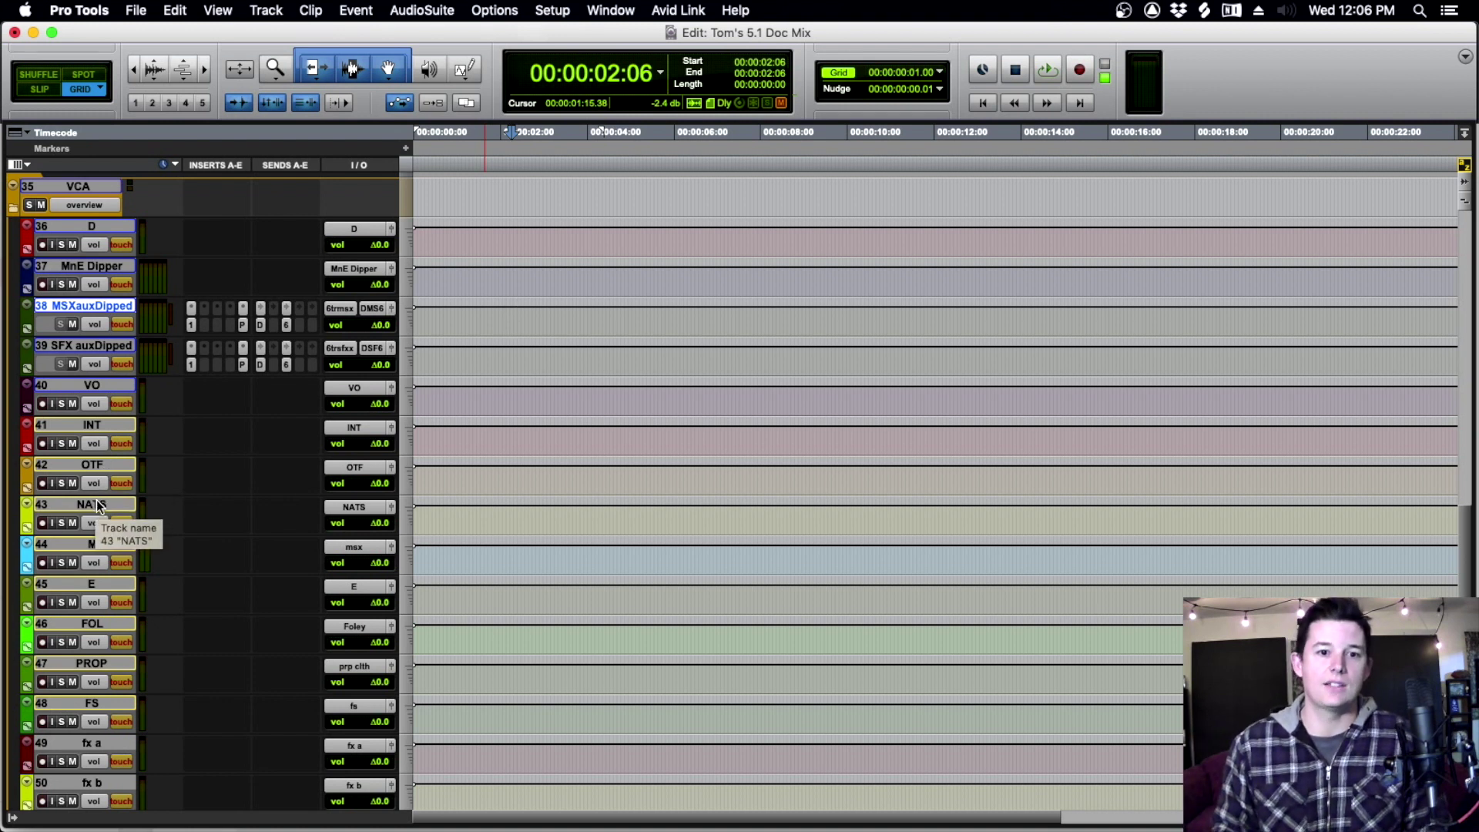
{"action": "scroll", "coordinate": [90, 598], "scroll_direction": "down", "scroll_amount": 2}
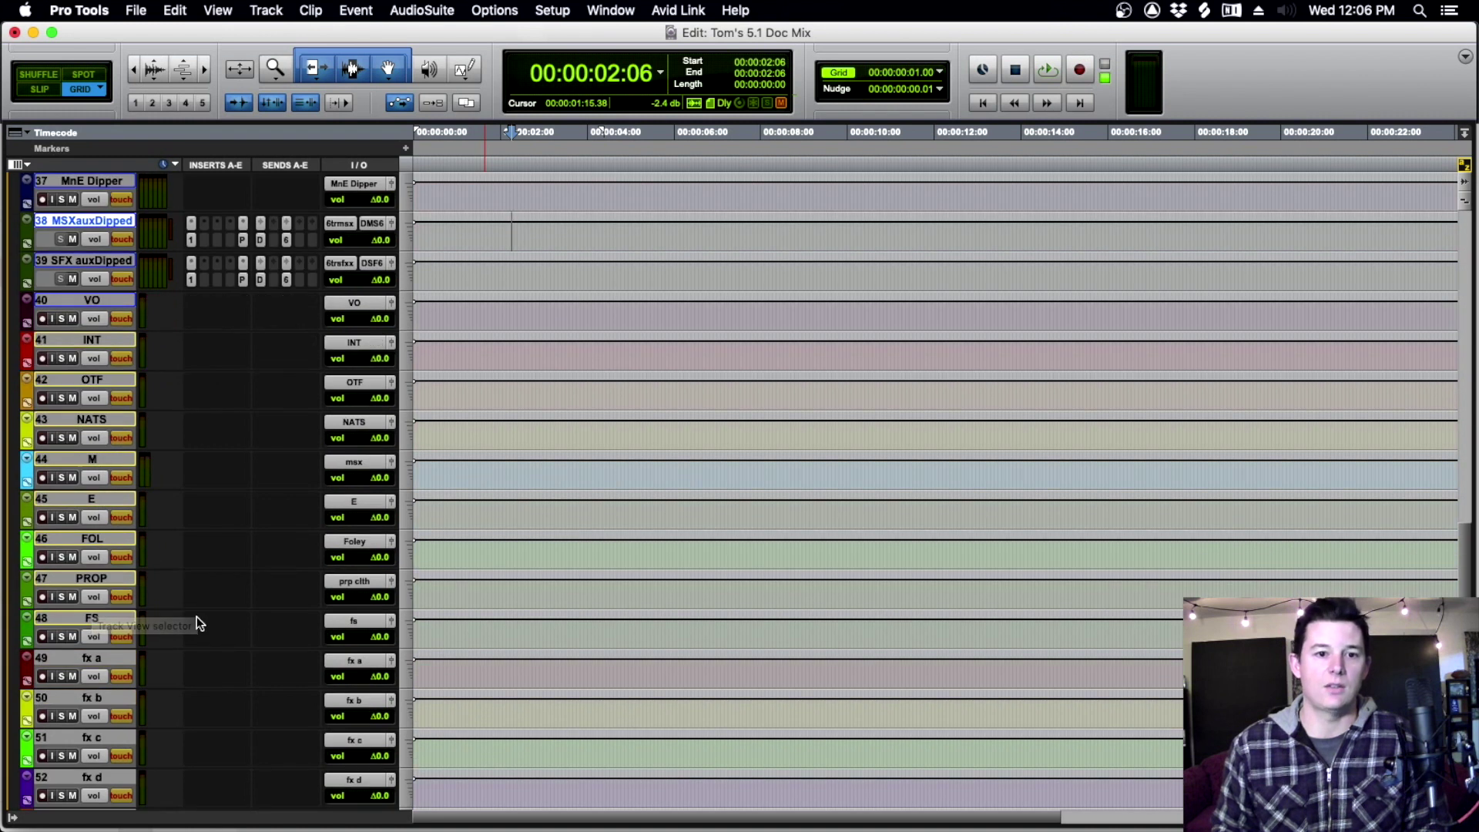
{"action": "scroll", "coordinate": [147, 557], "scroll_direction": "down", "scroll_amount": 1}
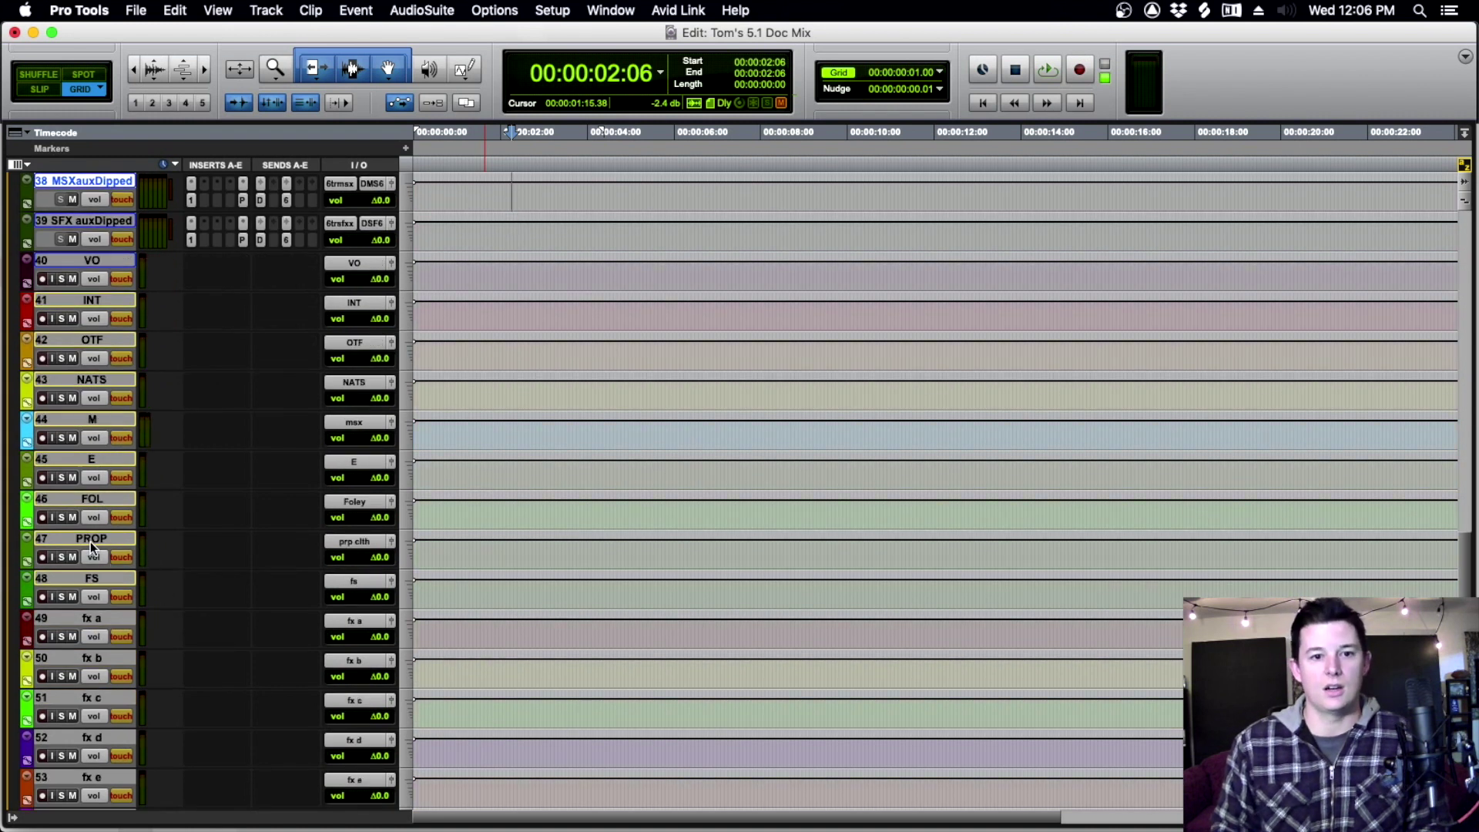
{"action": "scroll", "coordinate": [100, 547], "scroll_direction": "down", "scroll_amount": 2}
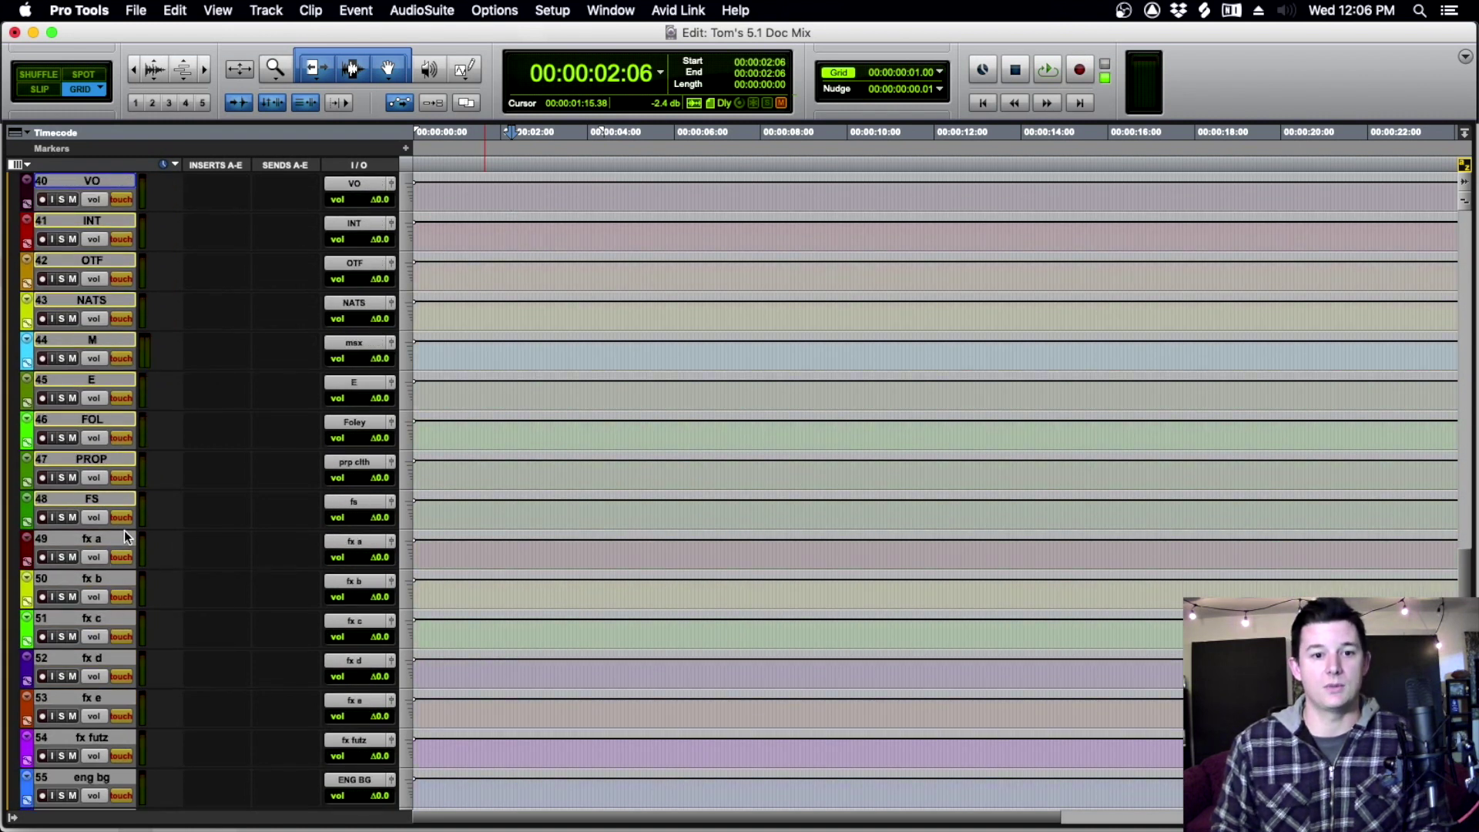
{"action": "scroll", "coordinate": [125, 533], "scroll_direction": "down", "scroll_amount": 5}
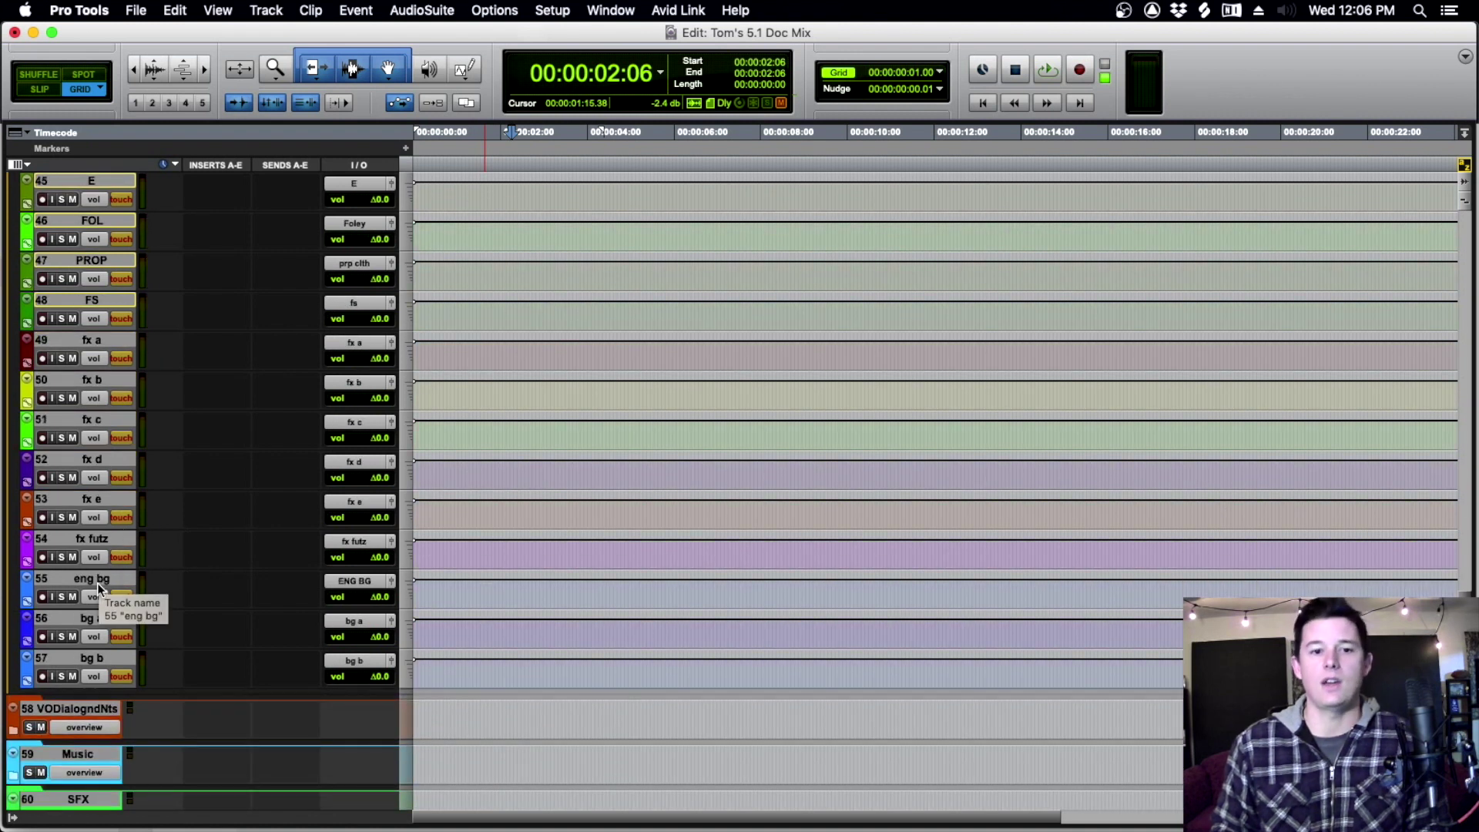
{"action": "left_click", "coordinate": [97, 583]}
{"action": "scroll", "coordinate": [172, 607], "scroll_direction": "down", "scroll_amount": 3}
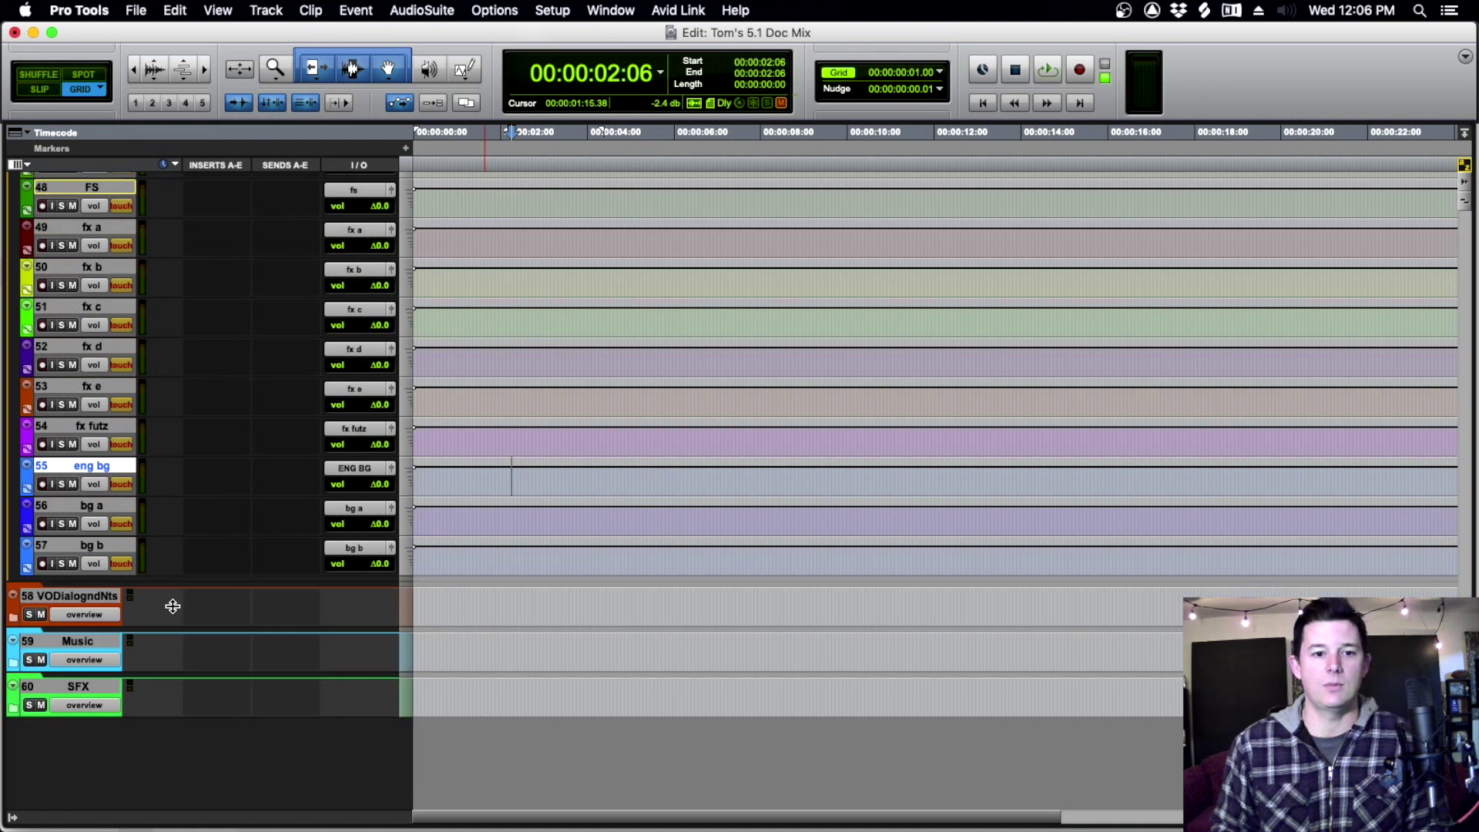
{"action": "scroll", "coordinate": [201, 537], "scroll_direction": "down", "scroll_amount": 5}
Rename tracks Int 1, Int 2 and Int 3 with the three interviewees' first names.
{"action": "scroll", "coordinate": [127, 520], "scroll_direction": "down", "scroll_amount": 5}
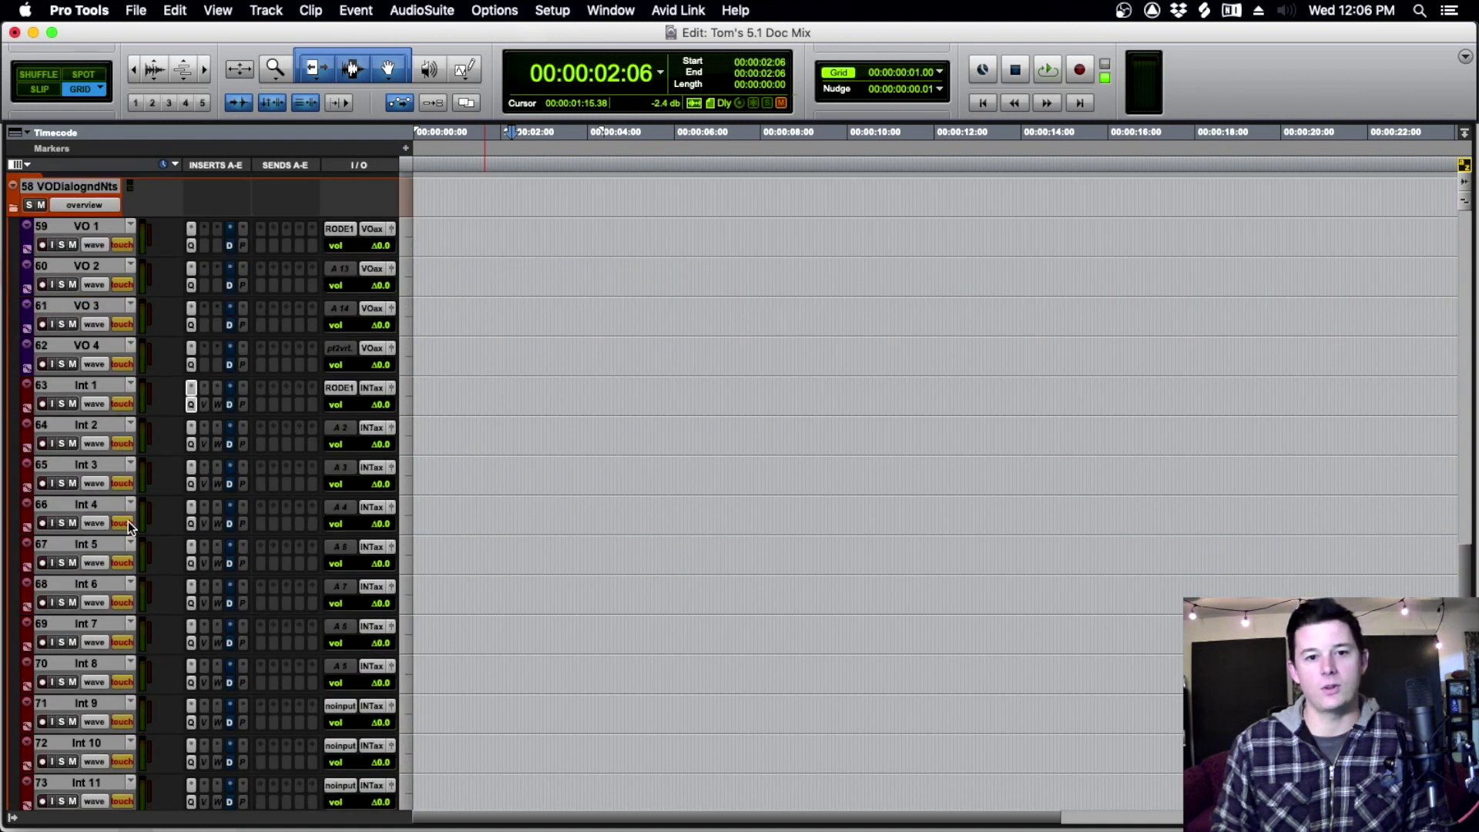
{"action": "scroll", "coordinate": [119, 479], "scroll_direction": "down", "scroll_amount": 3}
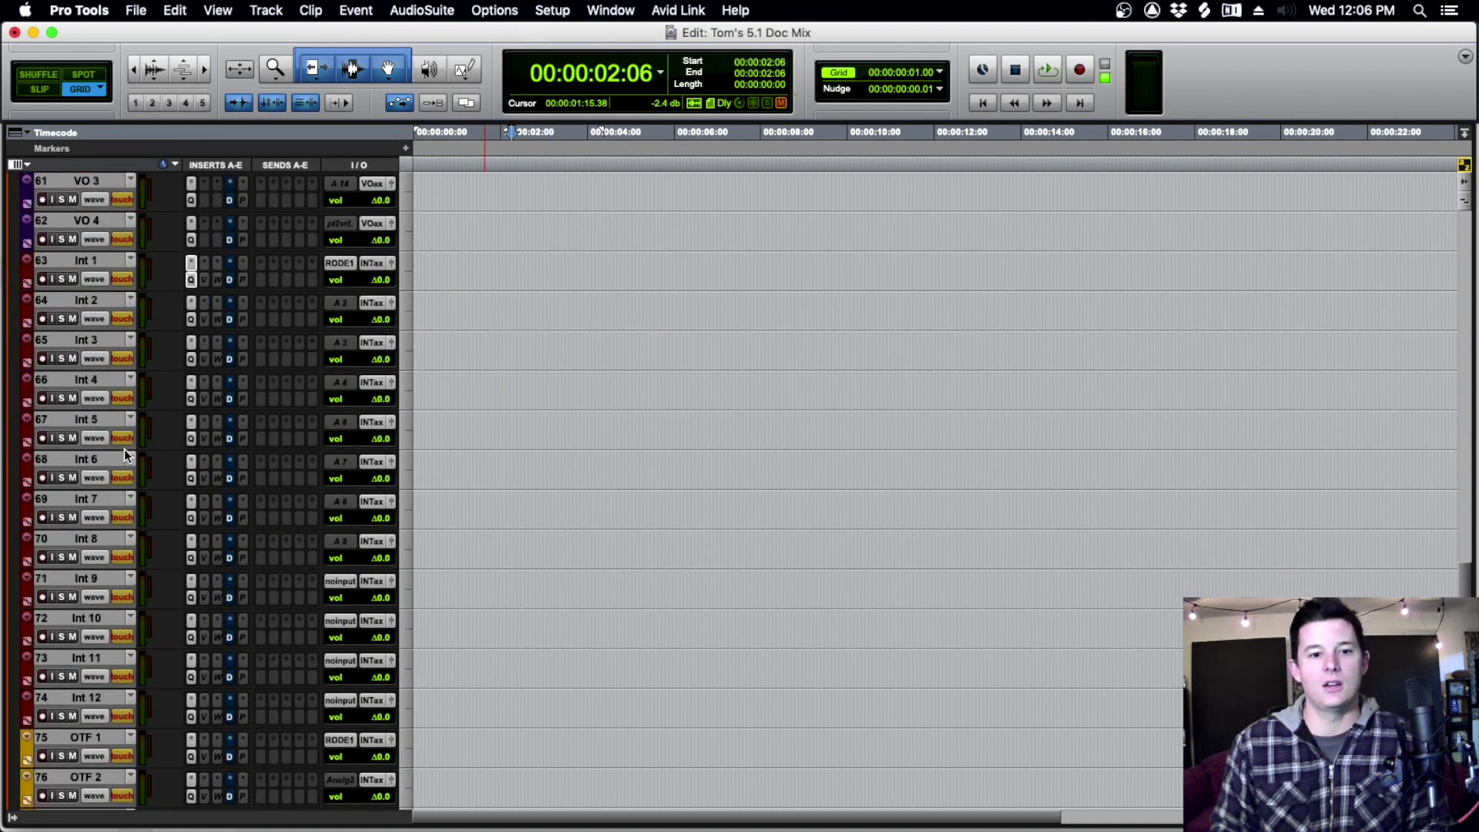
{"action": "double_click", "coordinate": [97, 261]}
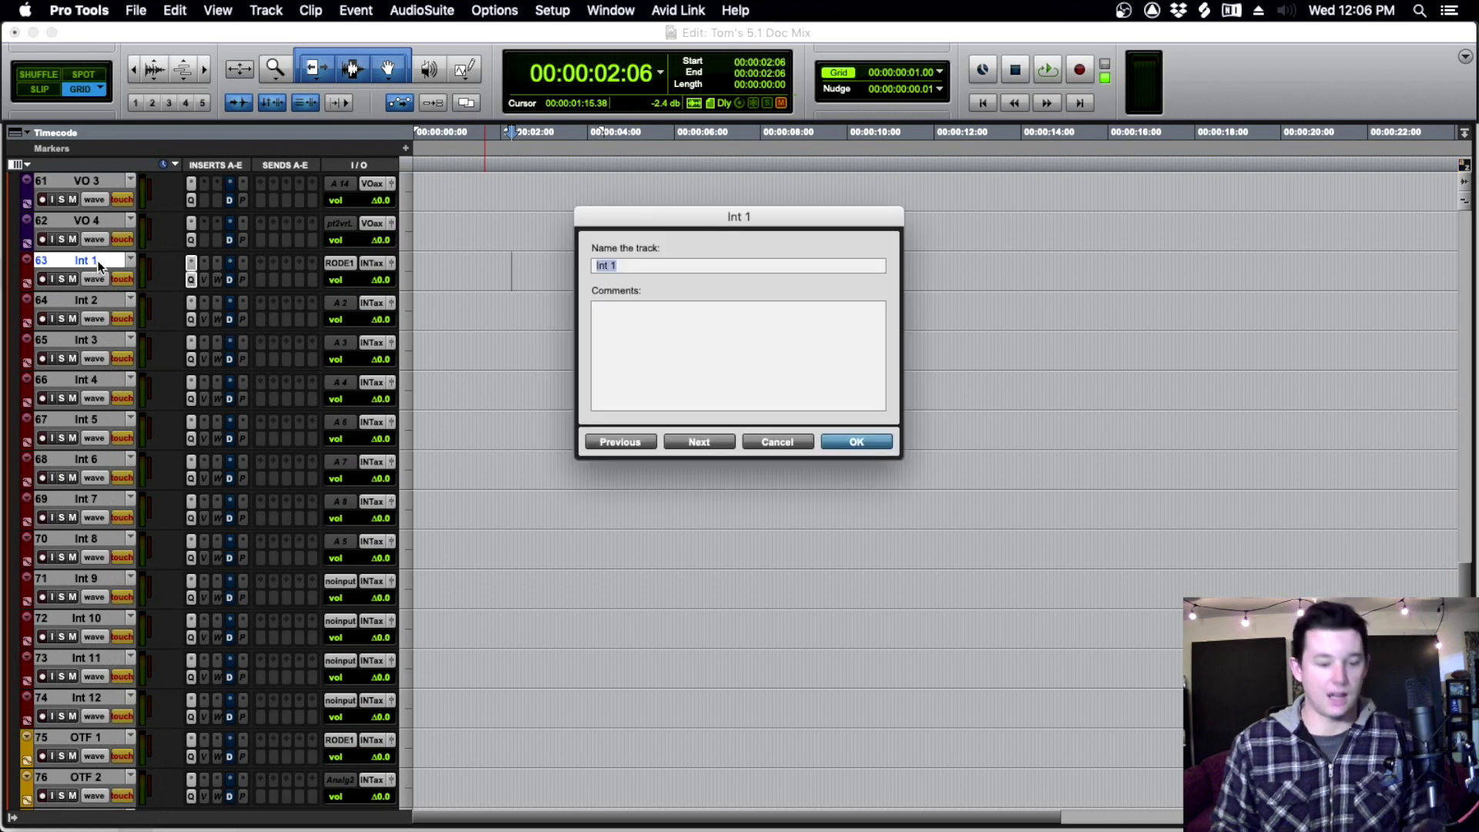
{"action": "type", "text": "JOE"}
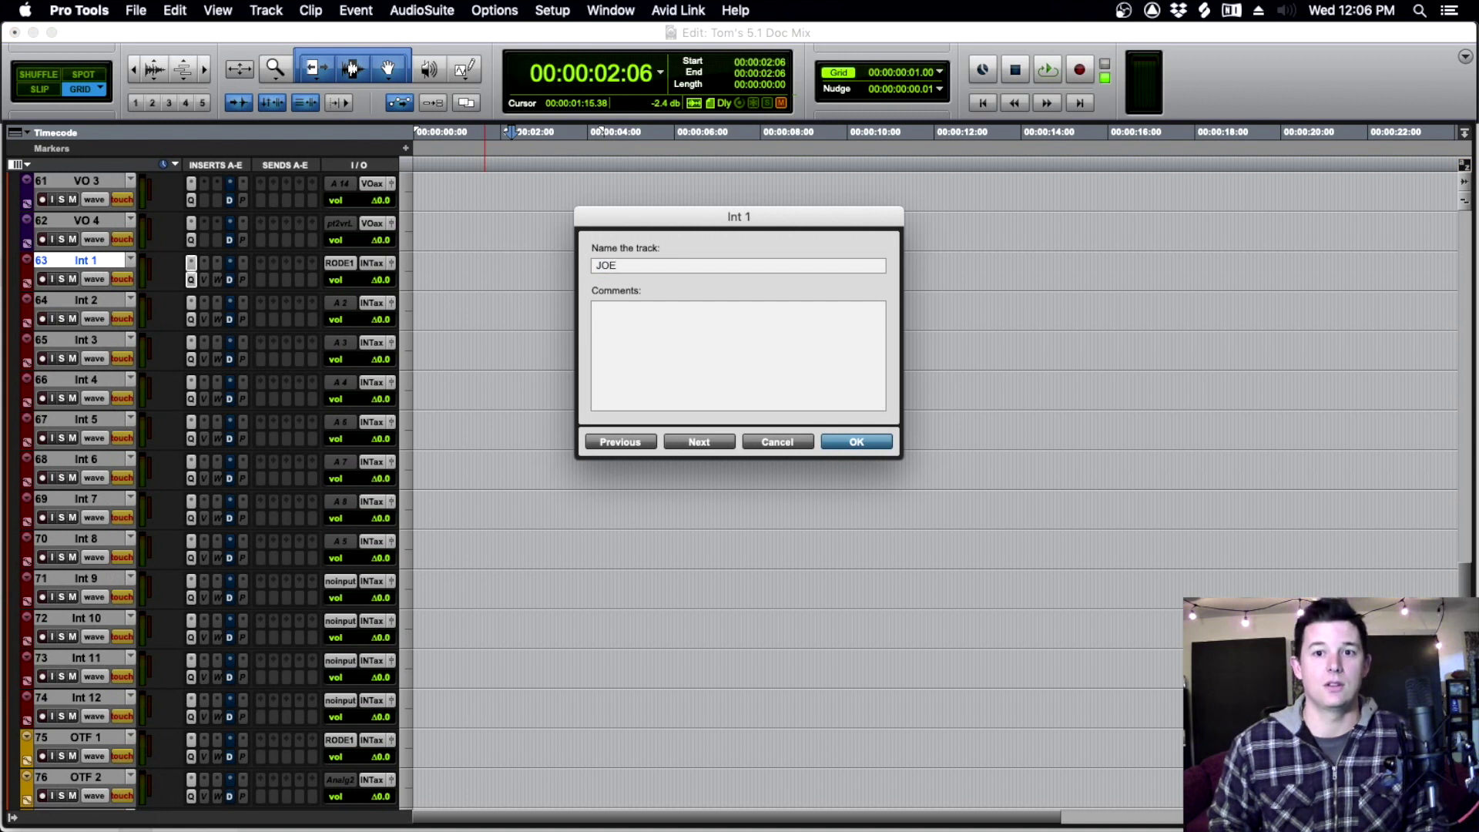
{"action": "key", "text": "super+Right"}
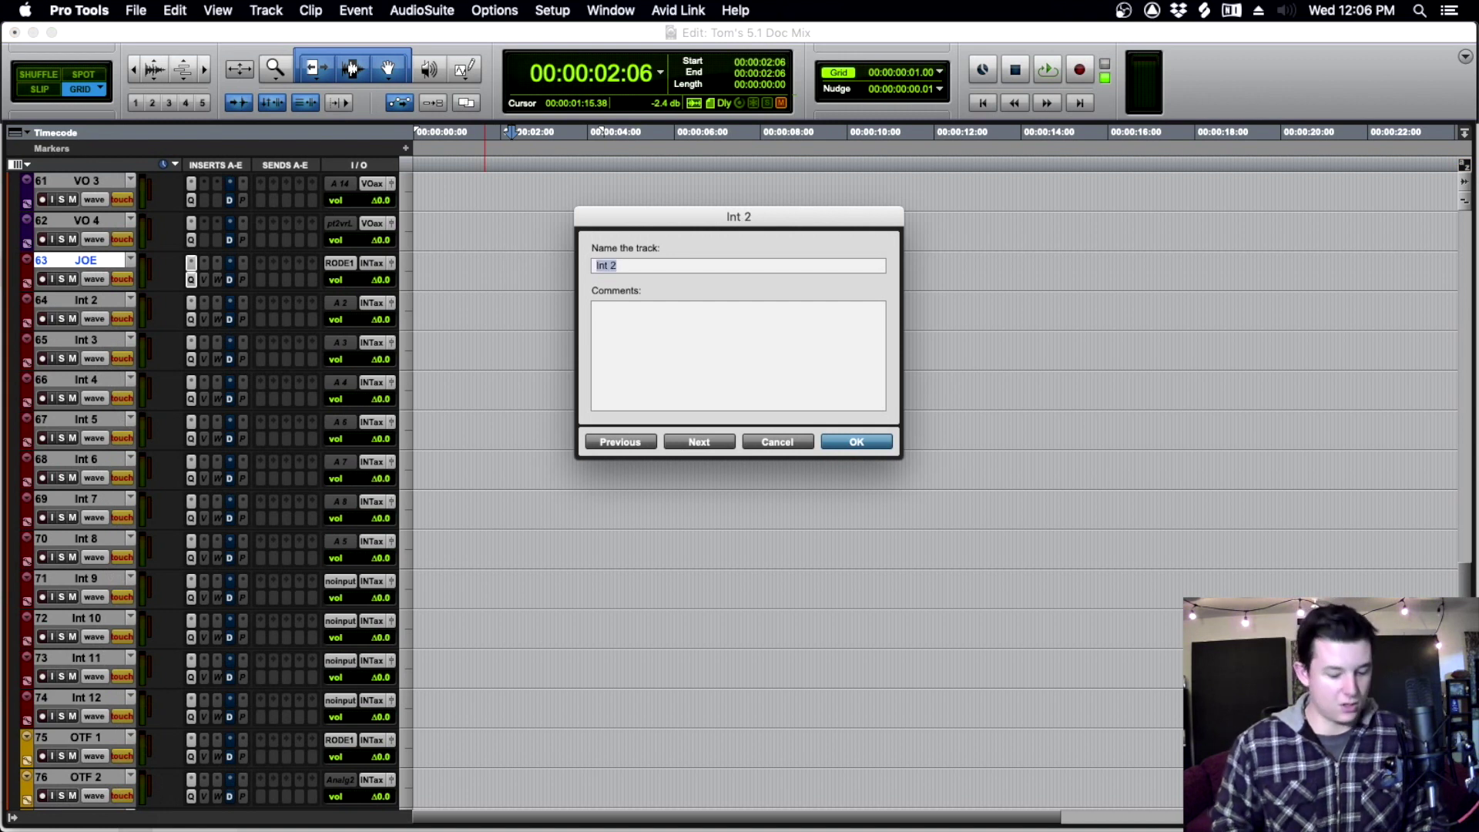
{"action": "type", "text": "BRAD"}
{"action": "key", "text": "super+Right"}
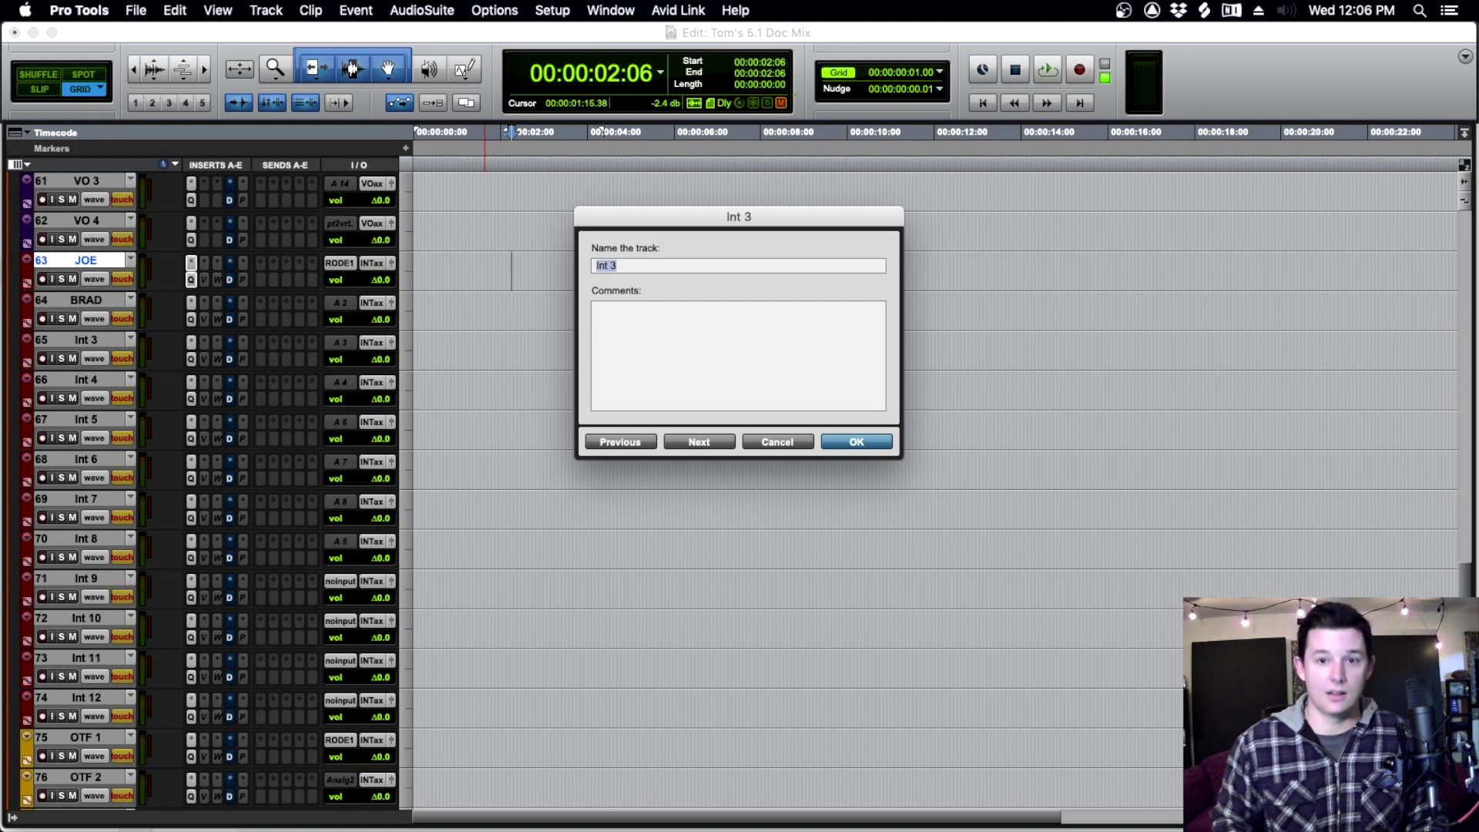
{"action": "type", "text": "SHEILA"}
{"action": "key", "text": "Return"}
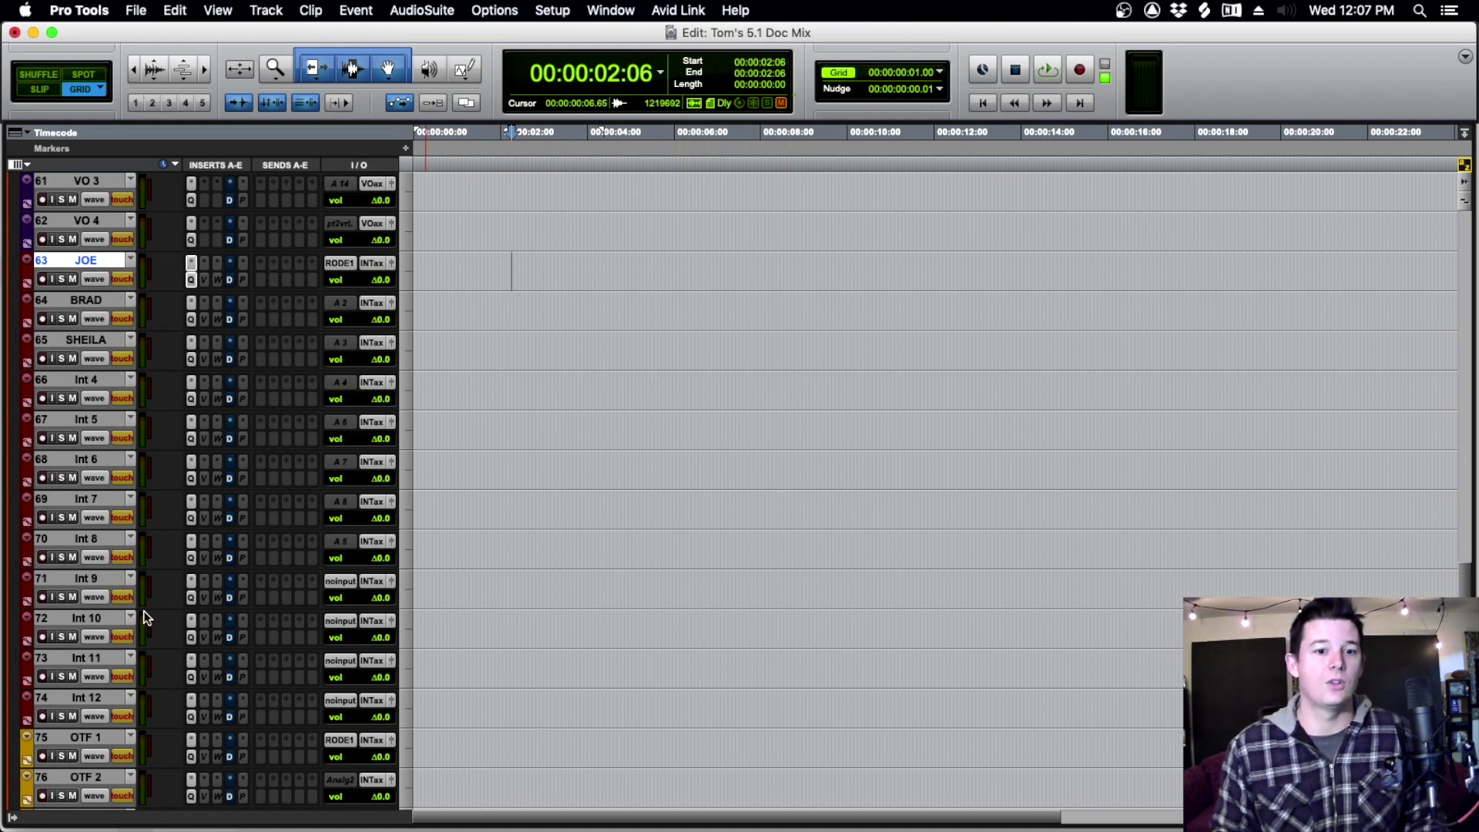
Undo the interview track renames so the tracks read Int 1 to Int 3 again.
{"action": "key", "text": "p"}
{"action": "key", "text": "semicolon"}
{"action": "key", "text": "semicolon"}
{"action": "key", "text": "p"}
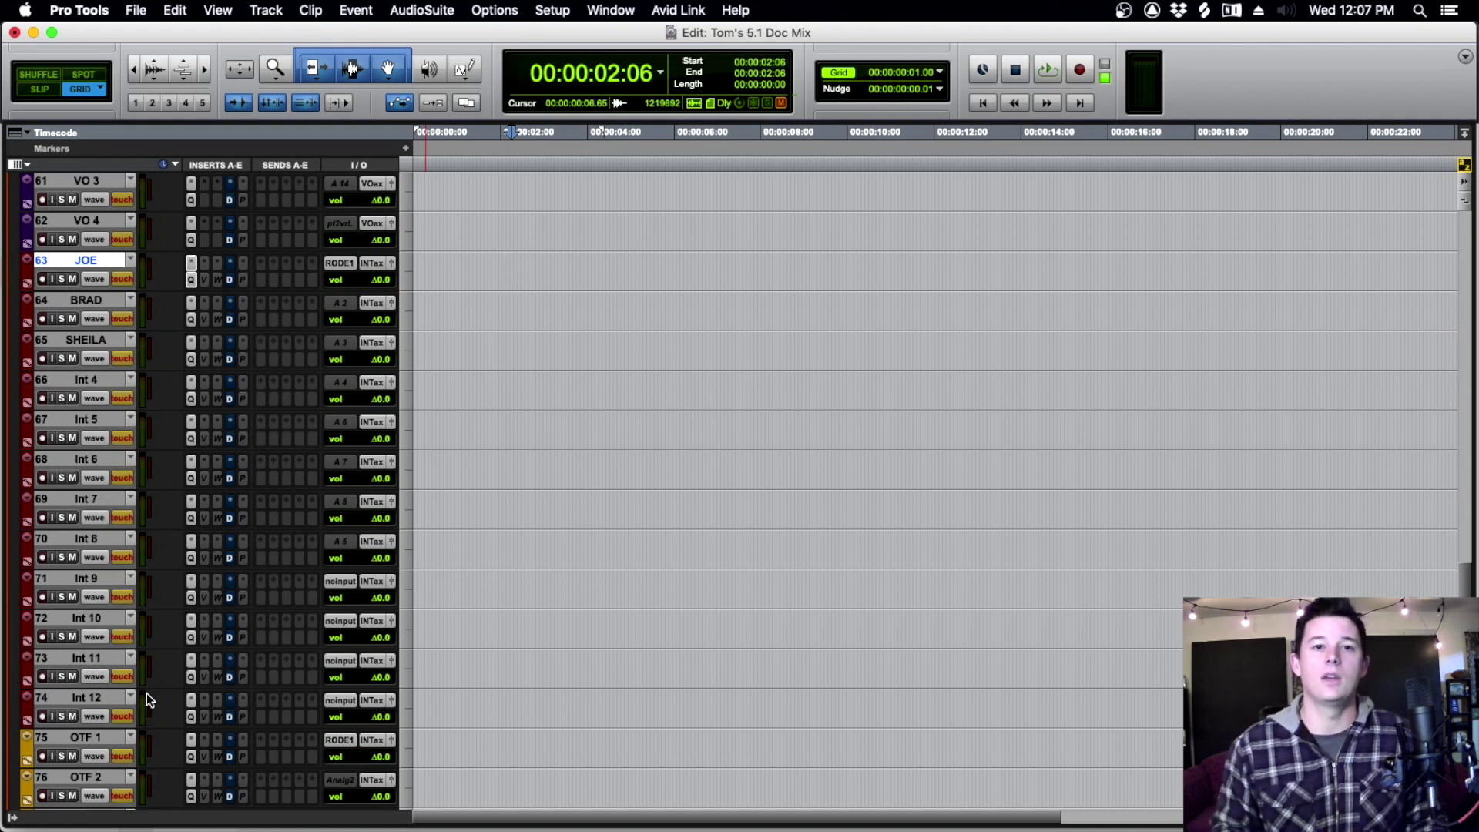
{"action": "key", "text": "super+z"}
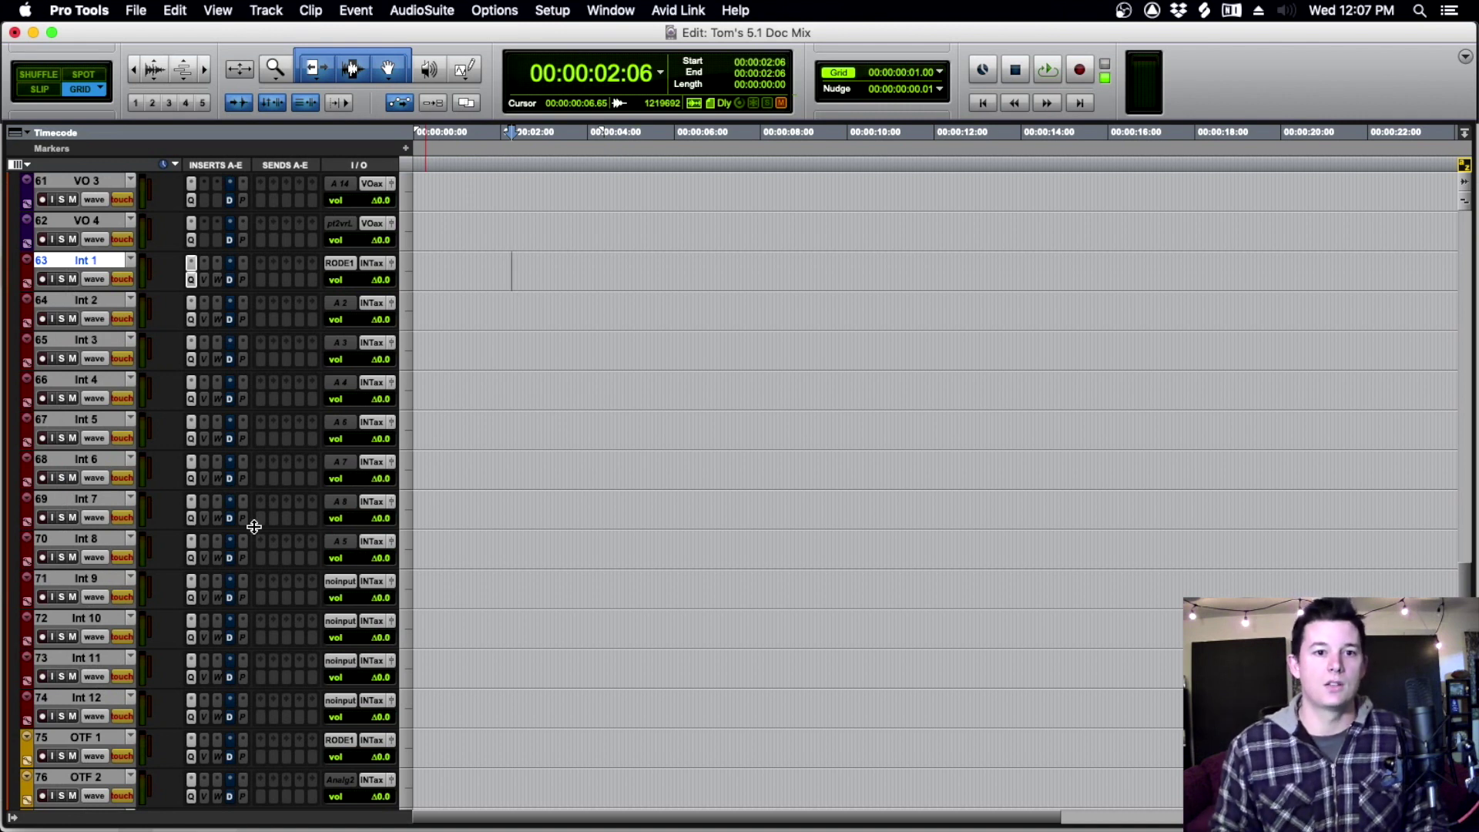
Select the OTF 1–6 tracks, then the NatS 1–8 tracks.
{"action": "scroll", "coordinate": [254, 526], "scroll_direction": "down", "scroll_amount": 8}
{"action": "left_click", "coordinate": [94, 417]}
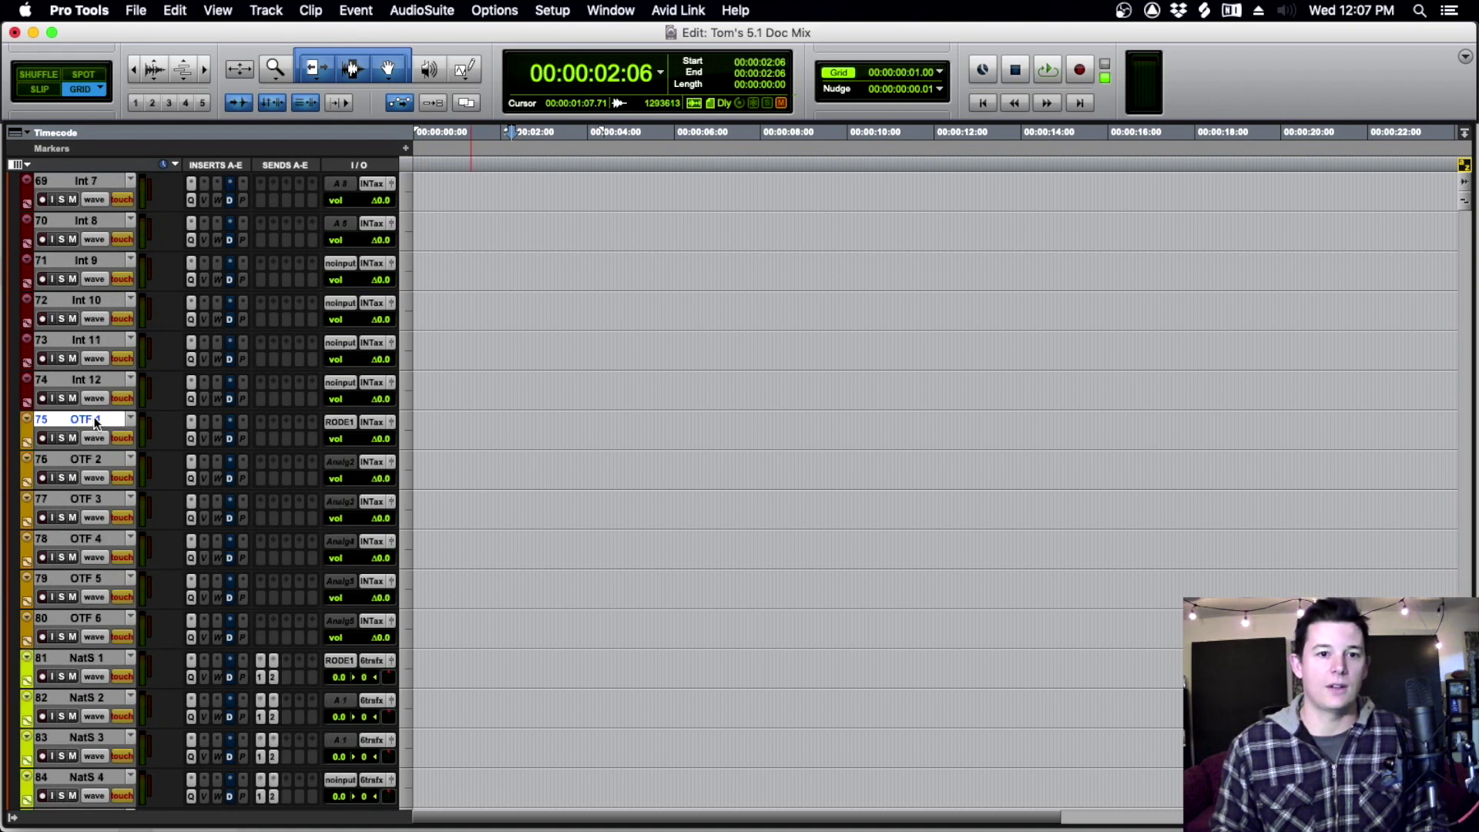
{"action": "left_click", "coordinate": [108, 626], "text": "shift"}
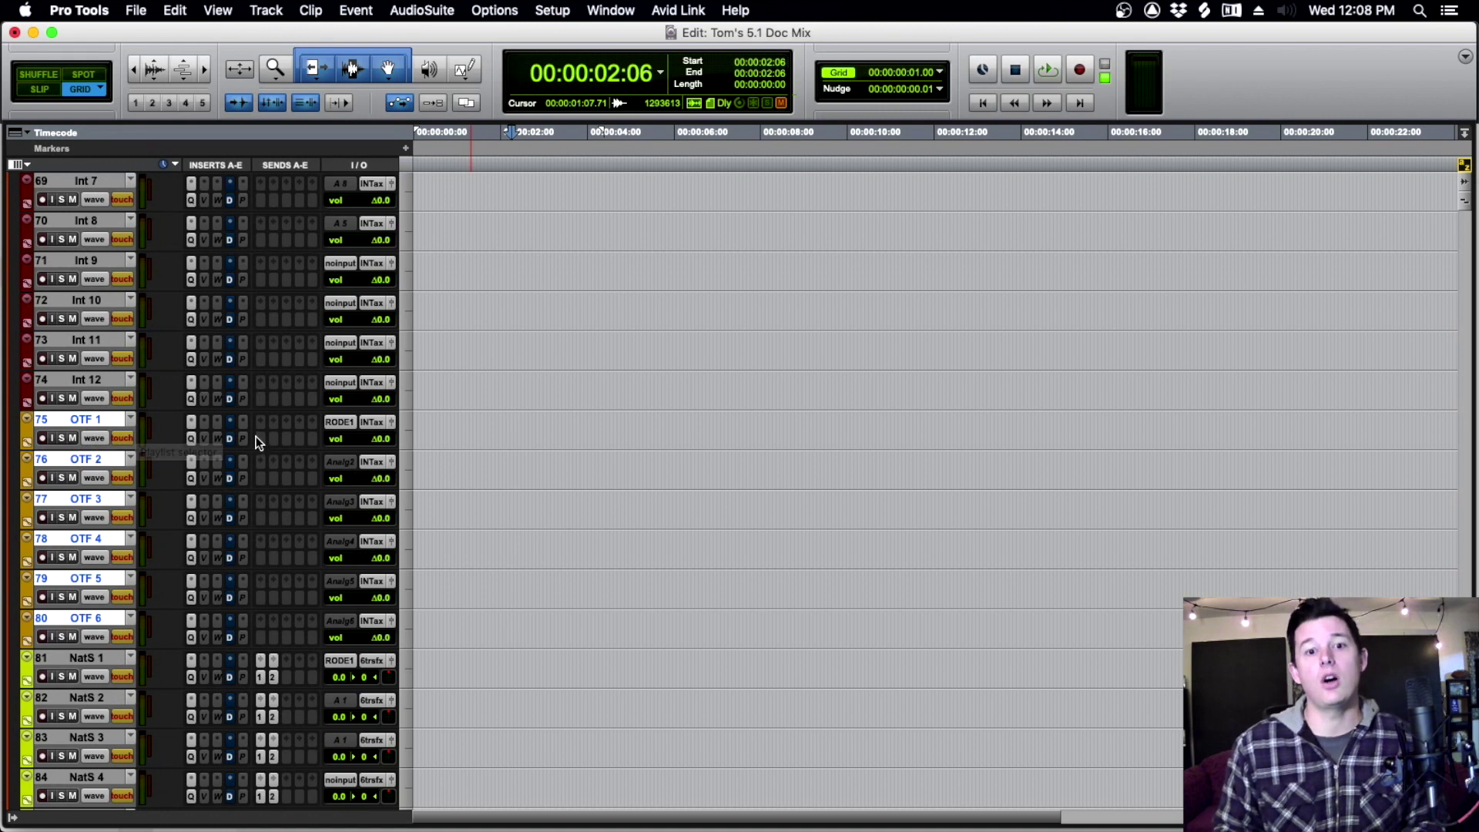
{"action": "scroll", "coordinate": [212, 405], "scroll_direction": "up", "scroll_amount": 1}
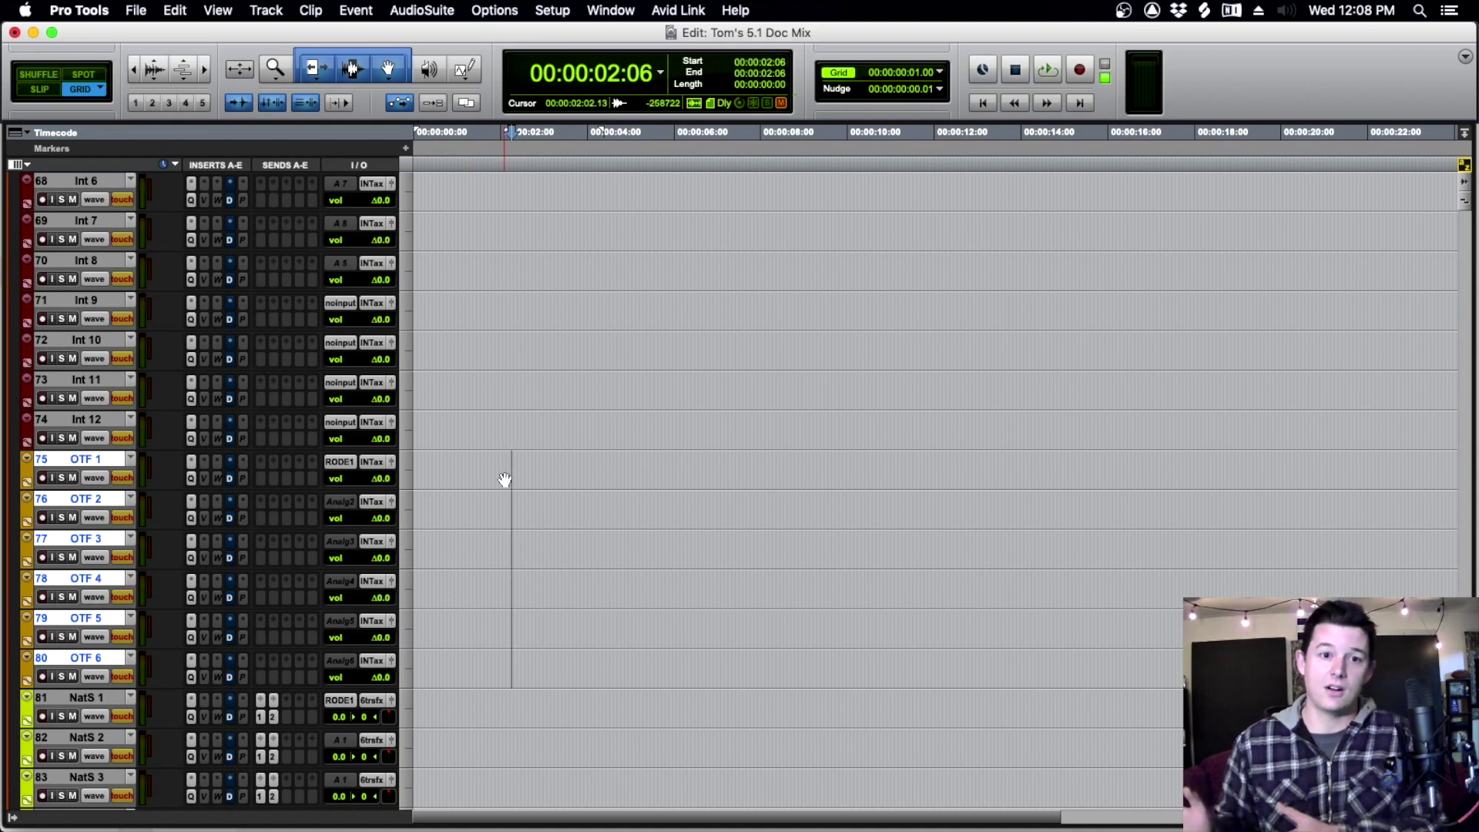
{"action": "scroll", "coordinate": [462, 452], "scroll_direction": "down", "scroll_amount": 6}
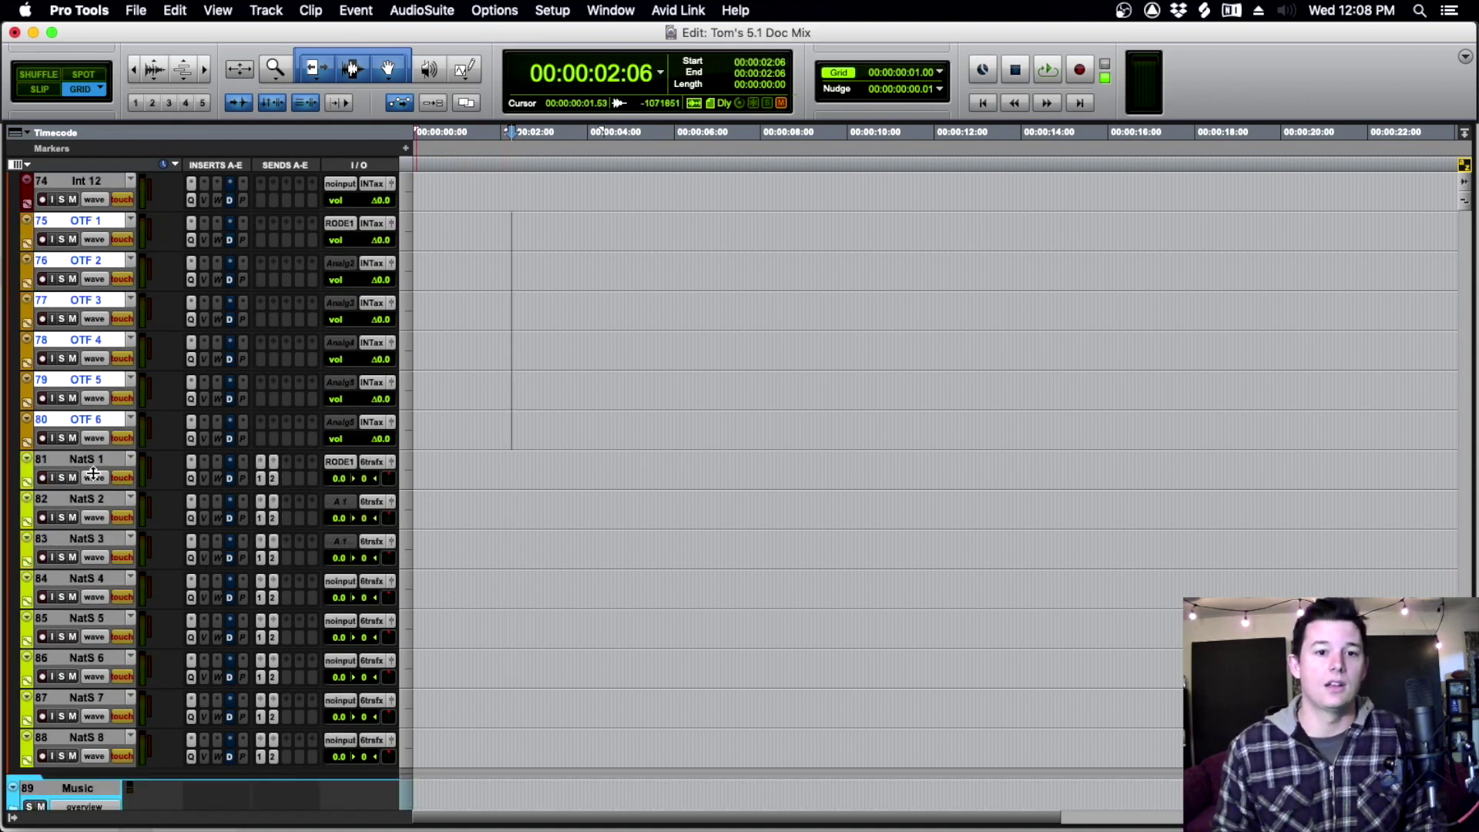
{"action": "left_click", "coordinate": [80, 458]}
{"action": "scroll", "coordinate": [80, 462], "scroll_direction": "down", "scroll_amount": 3}
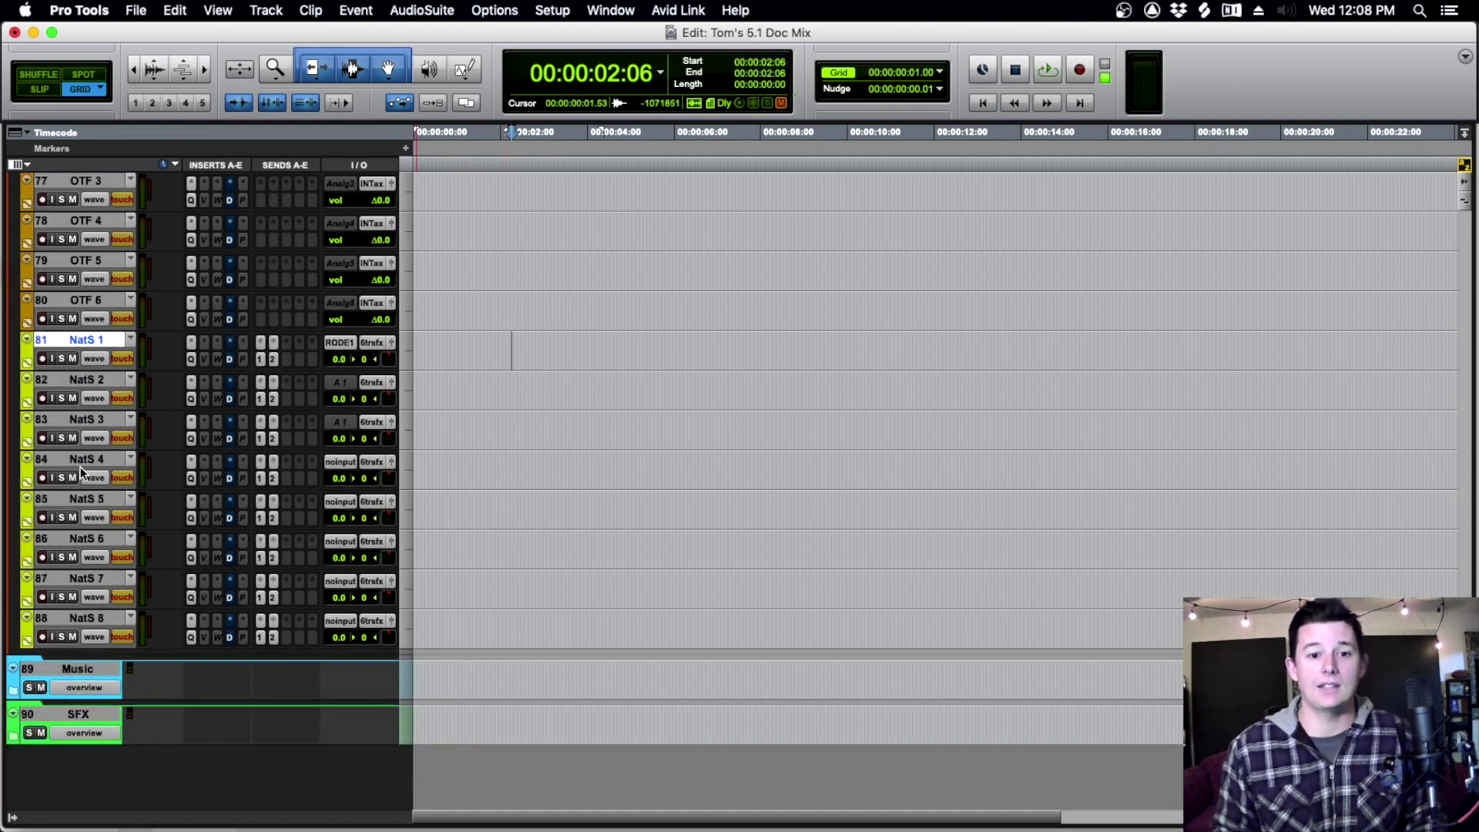
{"action": "left_click", "coordinate": [109, 617], "text": "shift"}
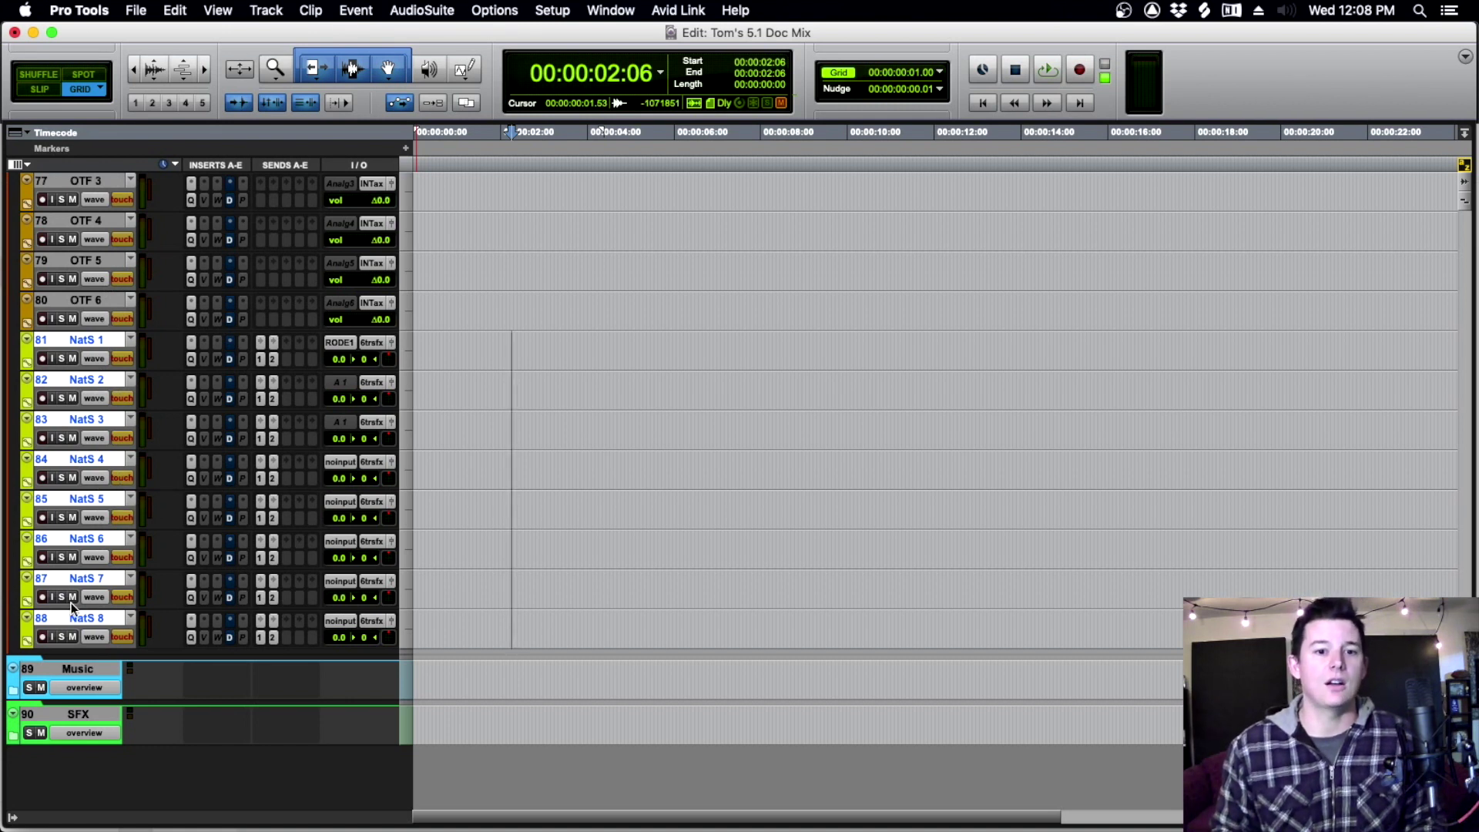
Reselect the OTF tracks from OTF 6 up to OTF 1, then NatS 1 through NatS 8.
{"action": "scroll", "coordinate": [71, 603], "scroll_direction": "up", "scroll_amount": 1}
{"action": "scroll", "coordinate": [147, 571], "scroll_direction": "up", "scroll_amount": 4}
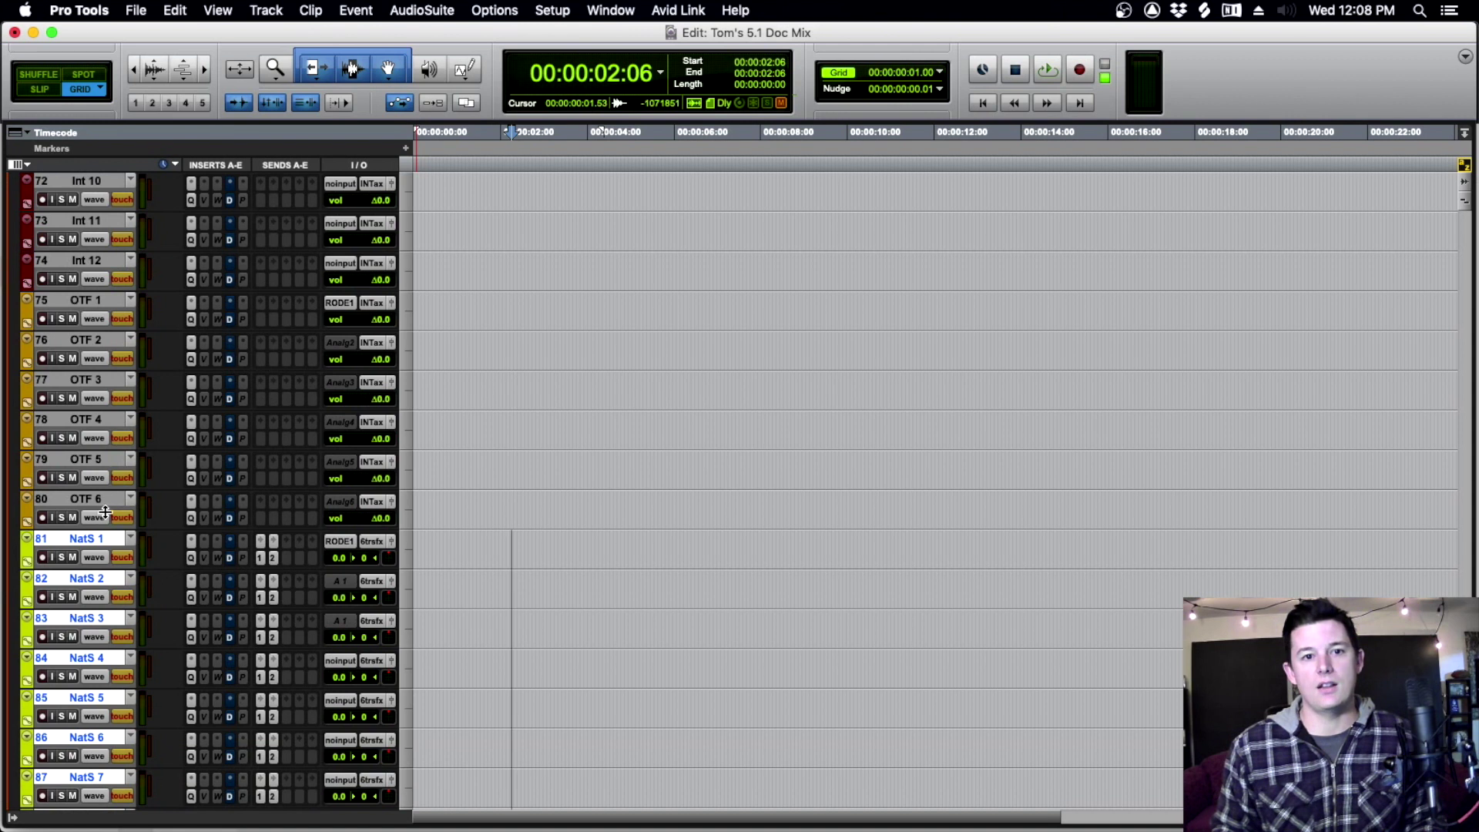
{"action": "left_click", "coordinate": [95, 501]}
{"action": "left_click", "coordinate": [86, 299], "text": "shift"}
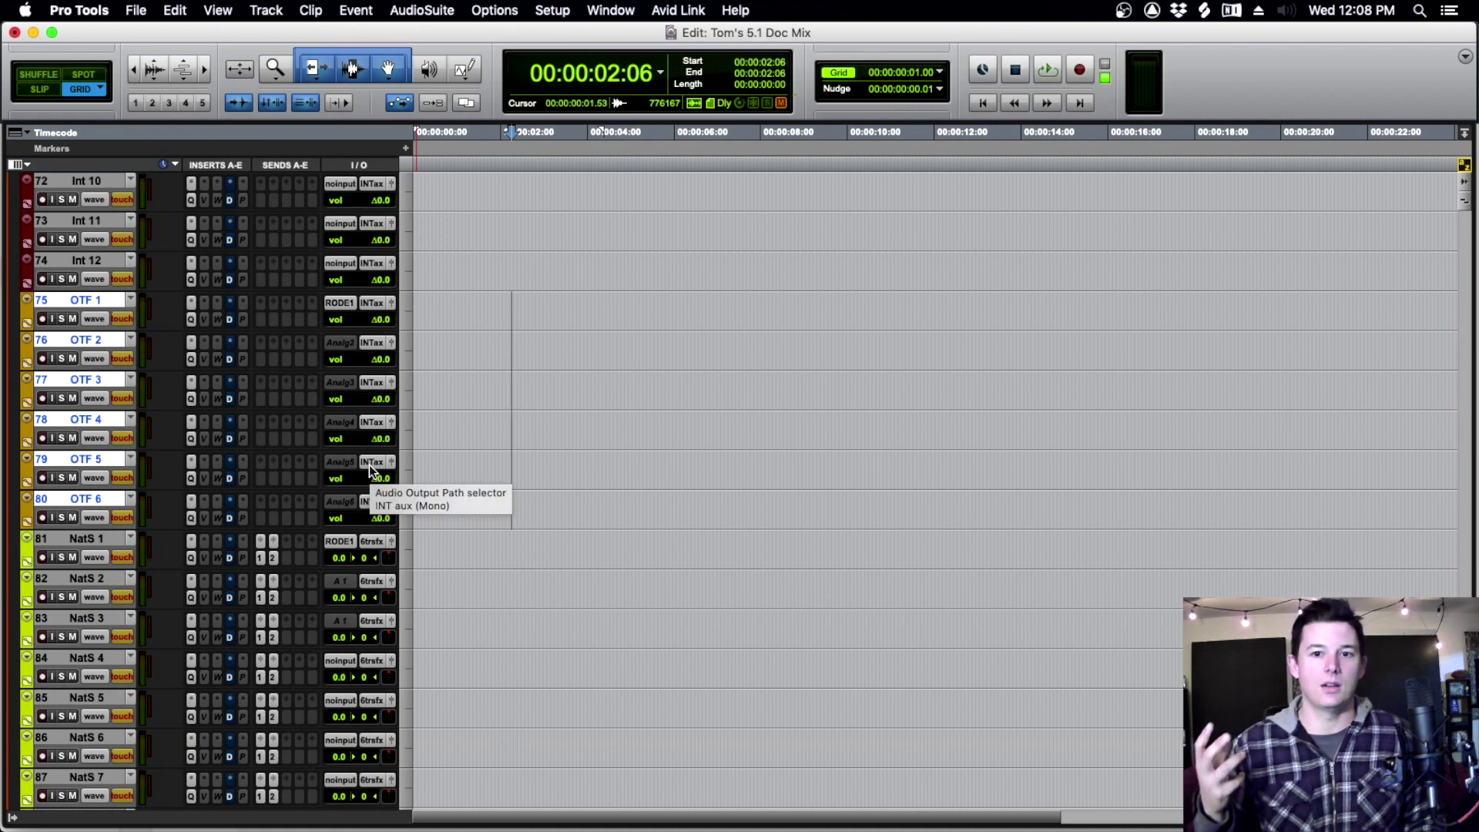
{"action": "scroll", "coordinate": [369, 464], "scroll_direction": "down", "scroll_amount": 2}
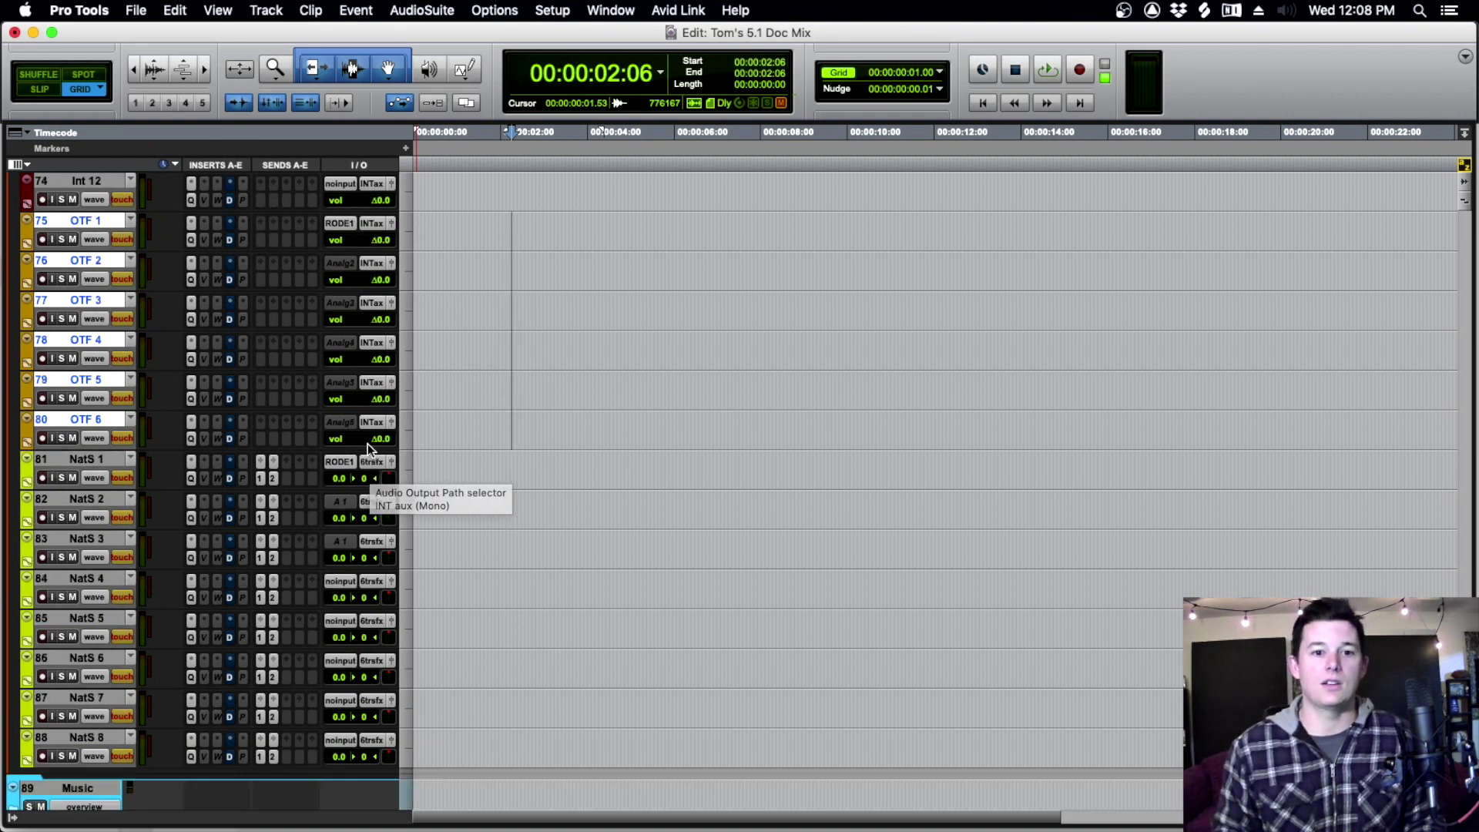
{"action": "left_click", "coordinate": [102, 455]}
{"action": "scroll", "coordinate": [102, 454], "scroll_direction": "down", "scroll_amount": 2}
{"action": "left_click", "coordinate": [113, 657], "text": "shift"}
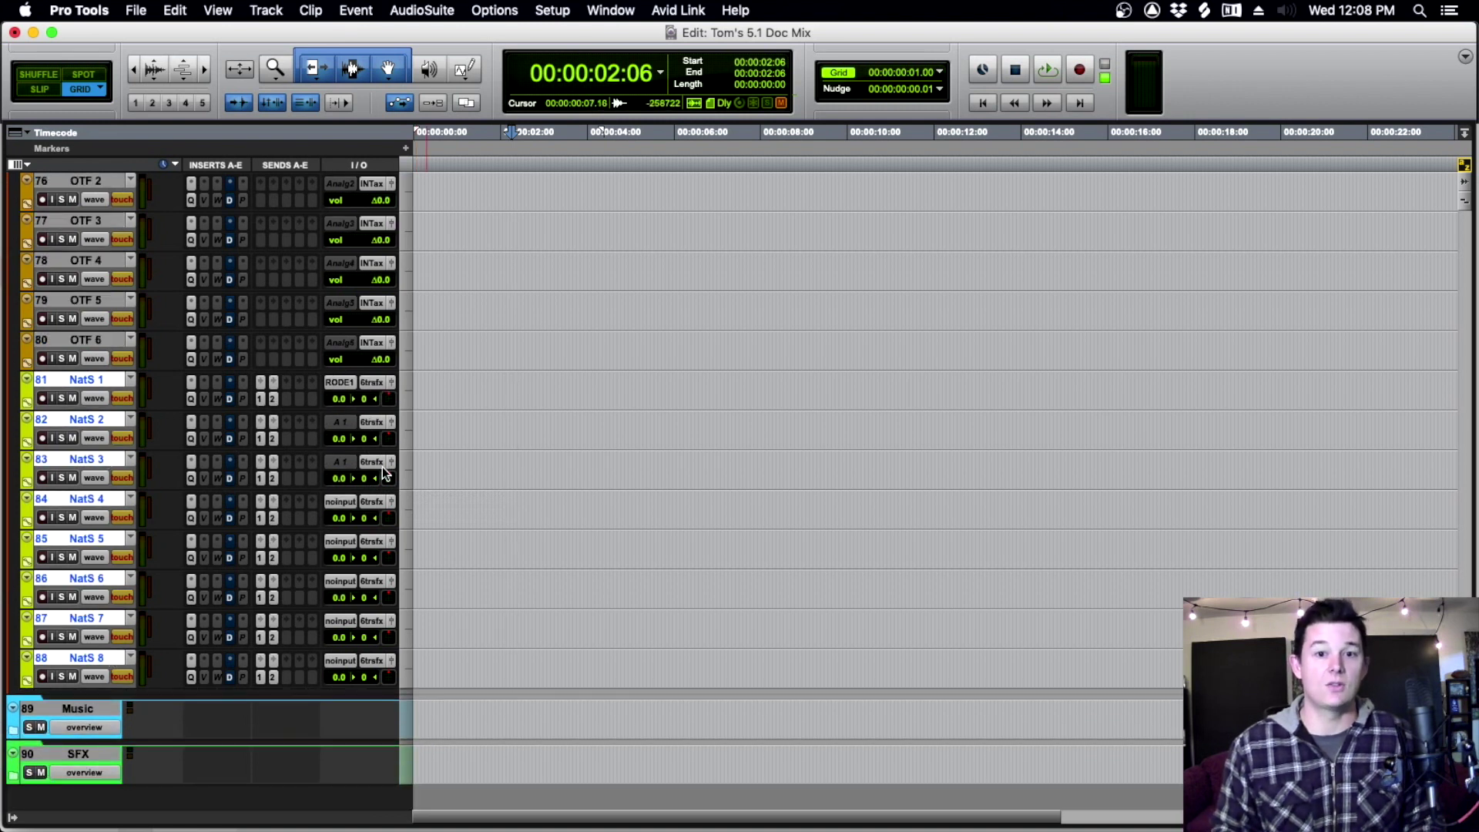
{"action": "scroll", "coordinate": [16, 678], "scroll_direction": "down", "scroll_amount": 1}
Expand the Music folder and scroll through its MSX tracks.
{"action": "left_click", "coordinate": [12, 671]}
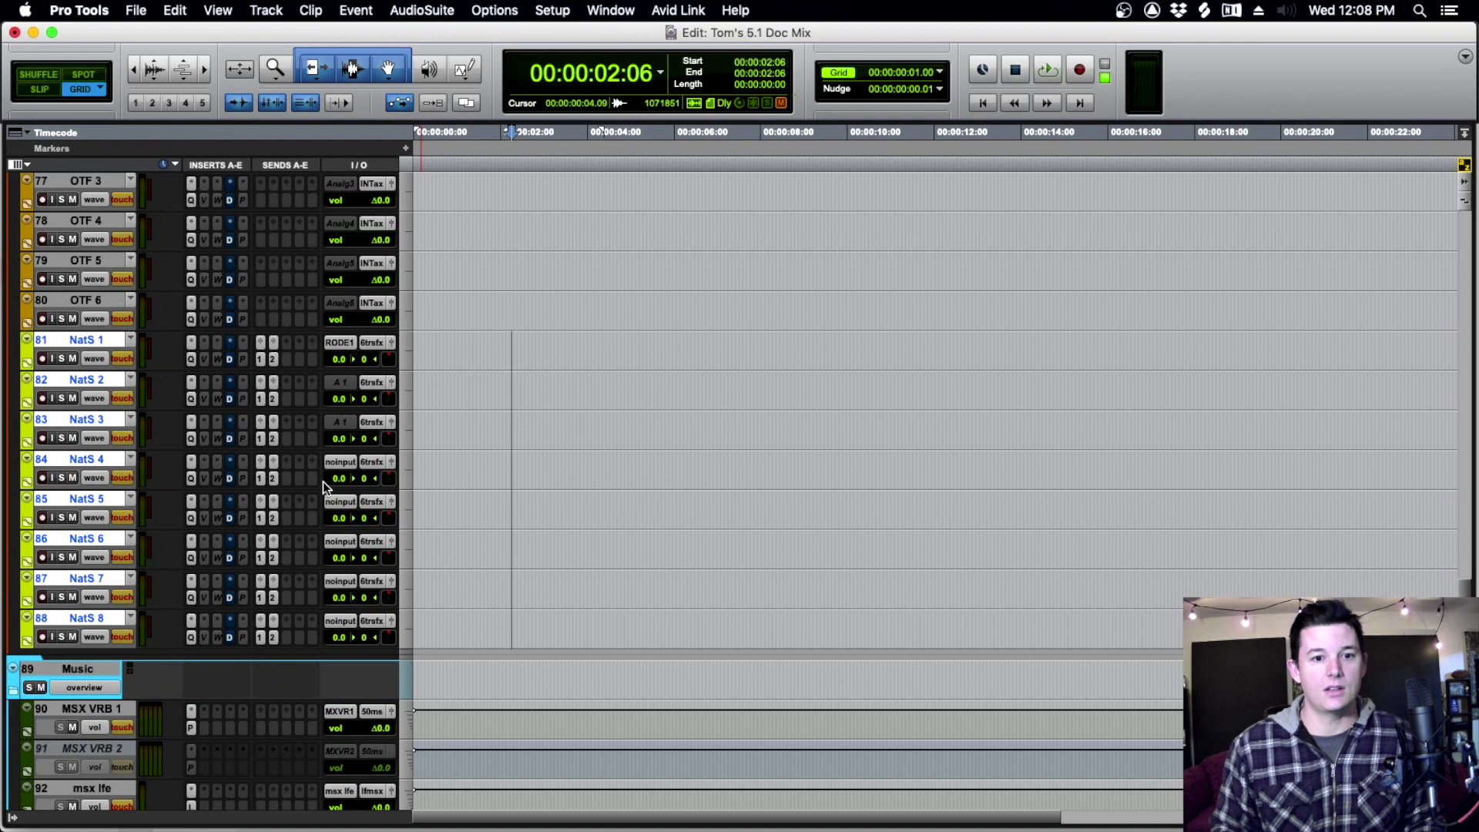
{"action": "scroll", "coordinate": [322, 482], "scroll_direction": "down", "scroll_amount": 15}
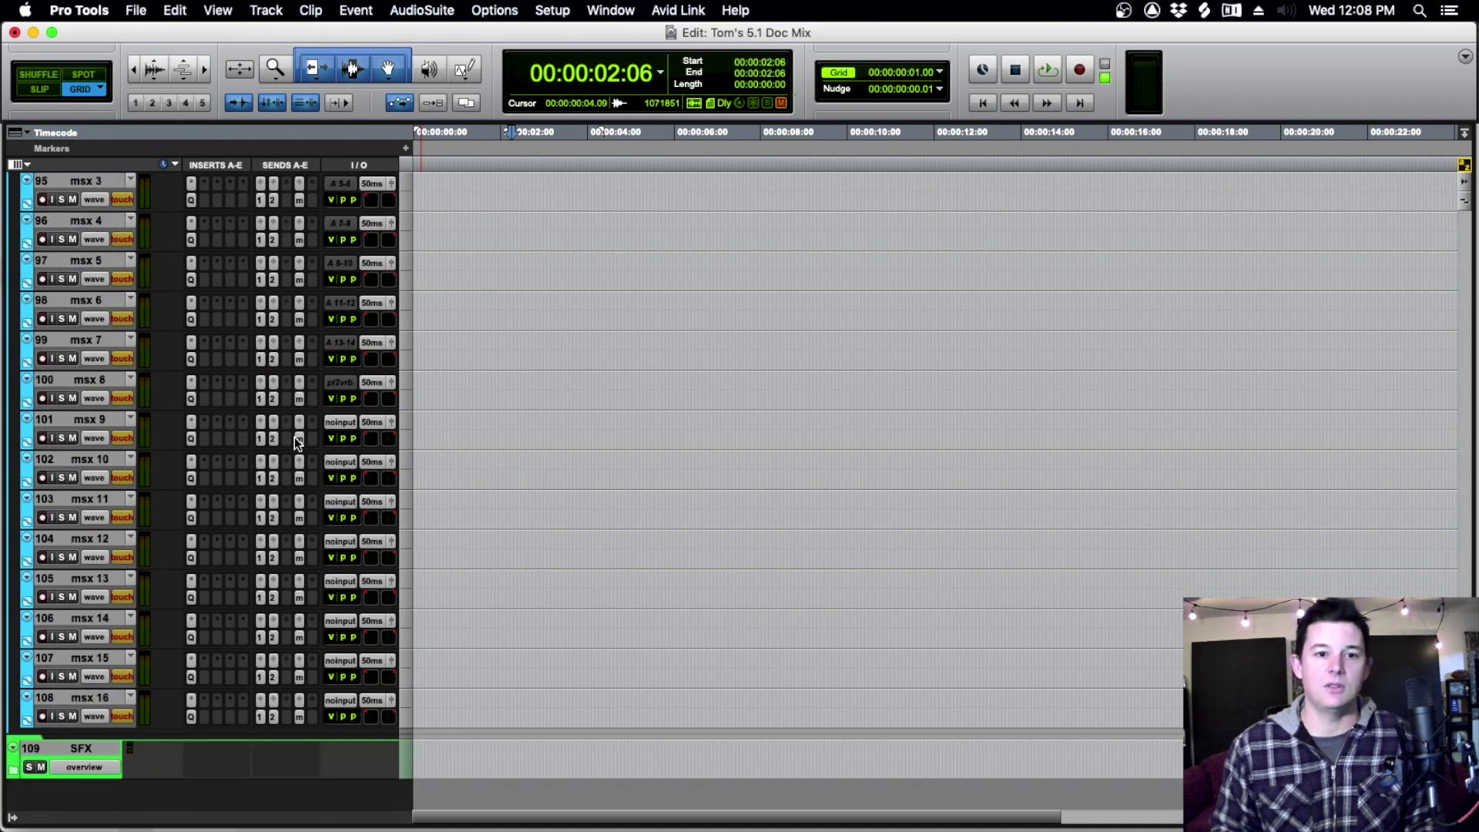
{"action": "scroll", "coordinate": [293, 414], "scroll_direction": "up", "scroll_amount": 3}
{"action": "scroll", "coordinate": [192, 363], "scroll_direction": "up", "scroll_amount": 1}
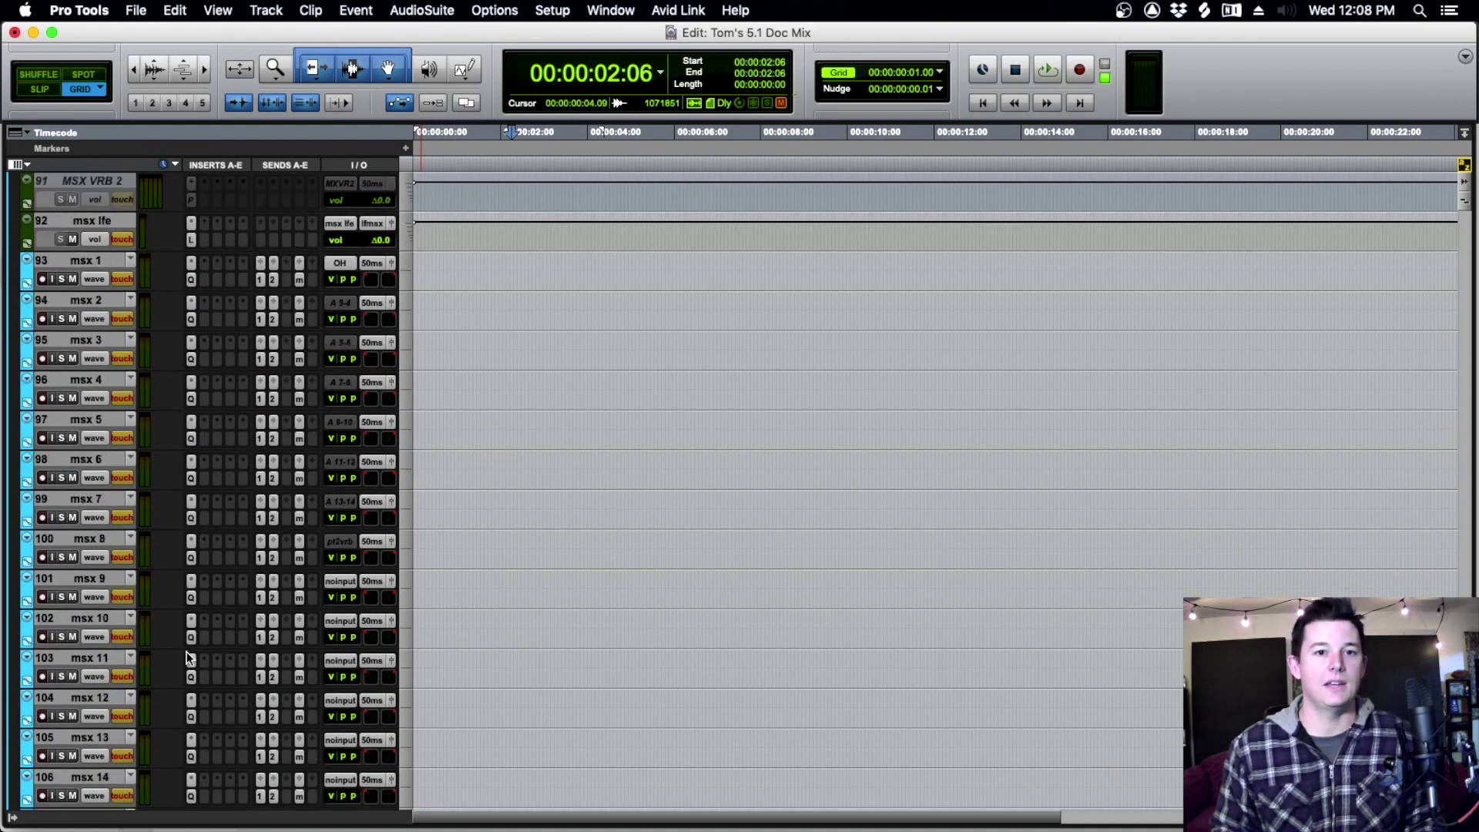
{"action": "scroll", "coordinate": [248, 469], "scroll_direction": "down", "scroll_amount": 5}
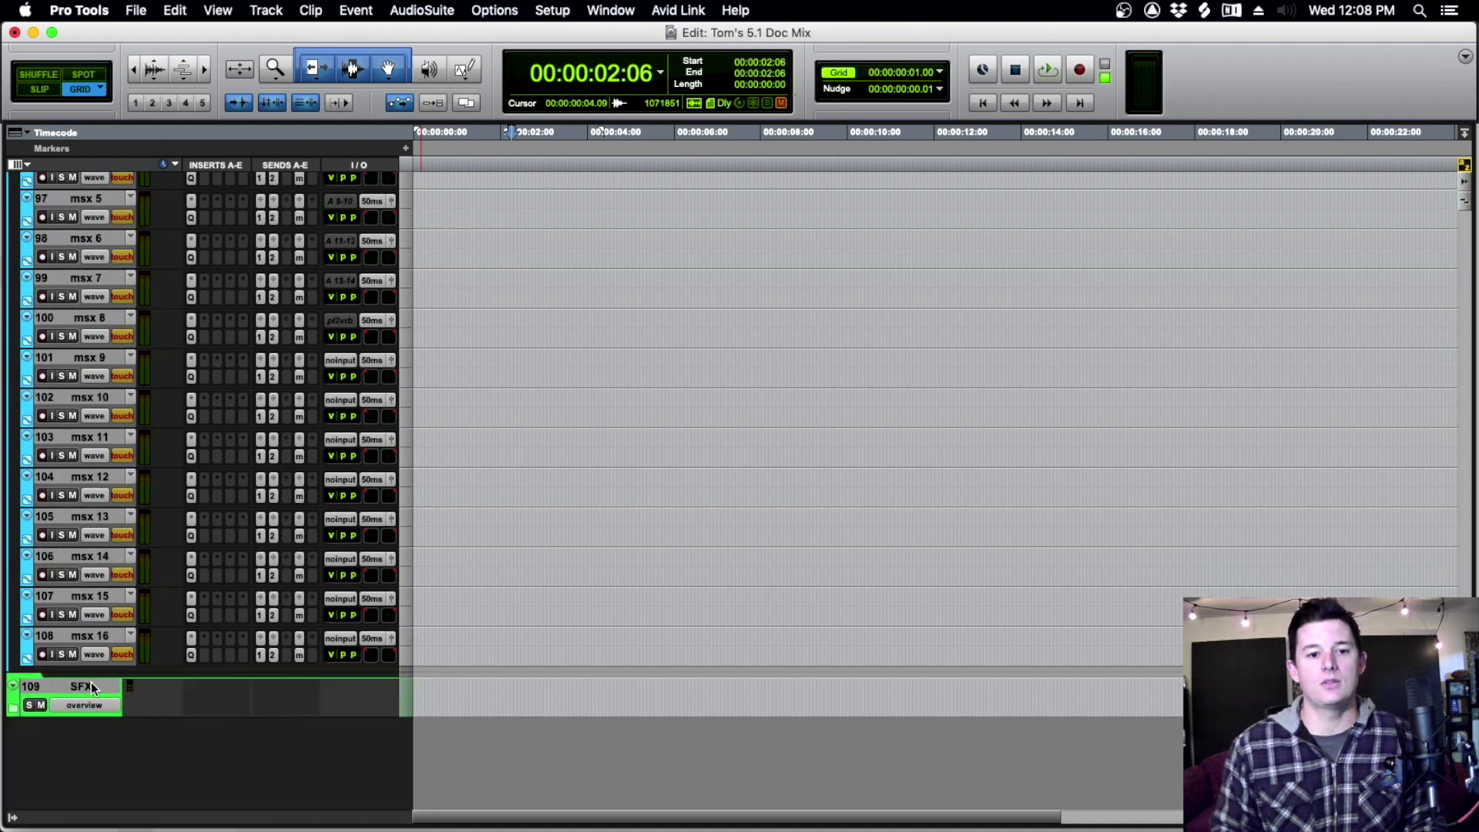
Expand the SFX folder, browse its tracks, and select 01:11–06:07 on bg a m 4.
{"action": "left_click", "coordinate": [13, 682]}
{"action": "scroll", "coordinate": [257, 506], "scroll_direction": "down", "scroll_amount": 4}
{"action": "scroll", "coordinate": [233, 515], "scroll_direction": "down", "scroll_amount": 12}
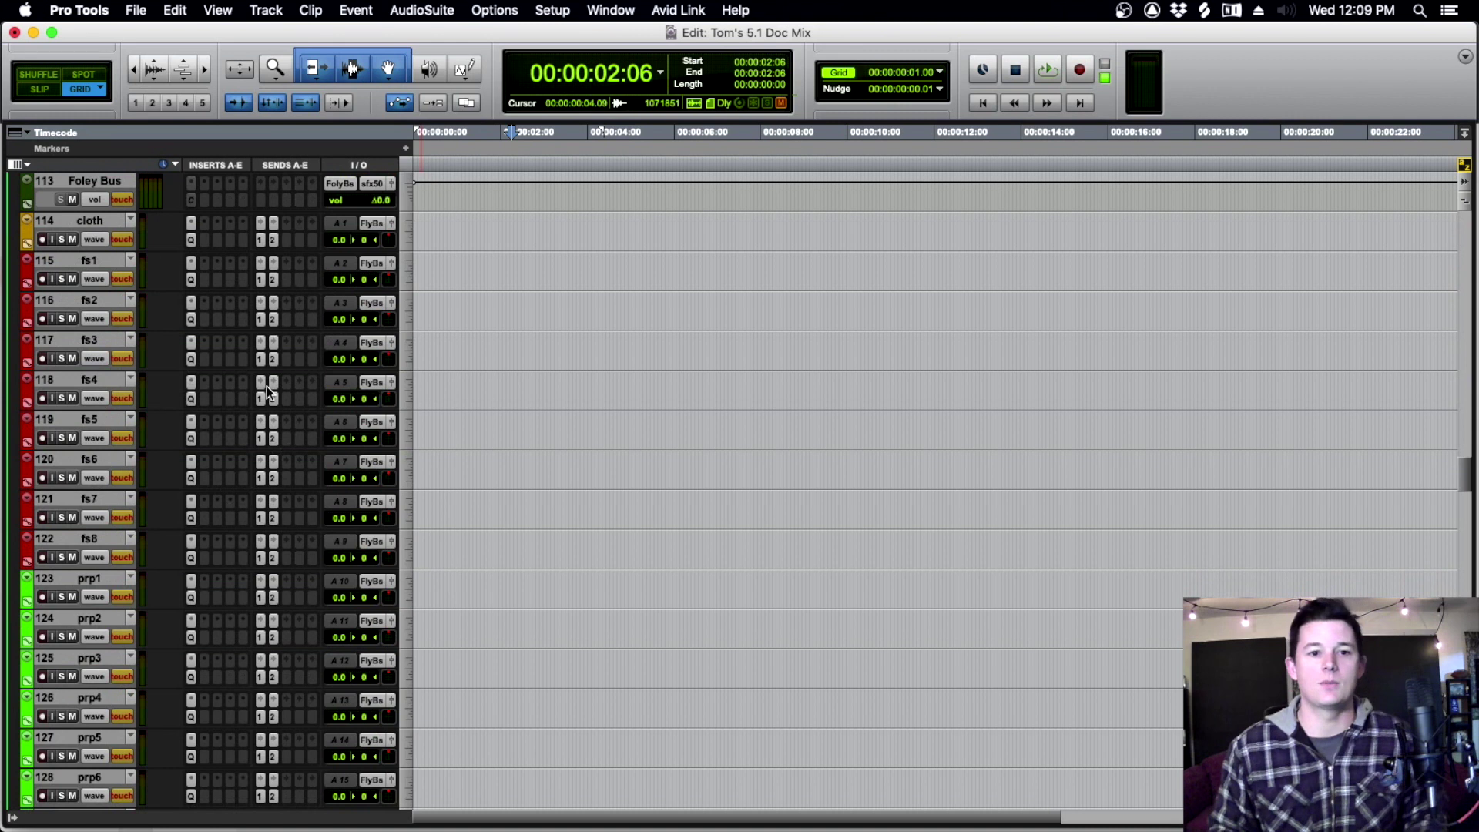
{"action": "scroll", "coordinate": [268, 372], "scroll_direction": "down", "scroll_amount": 15}
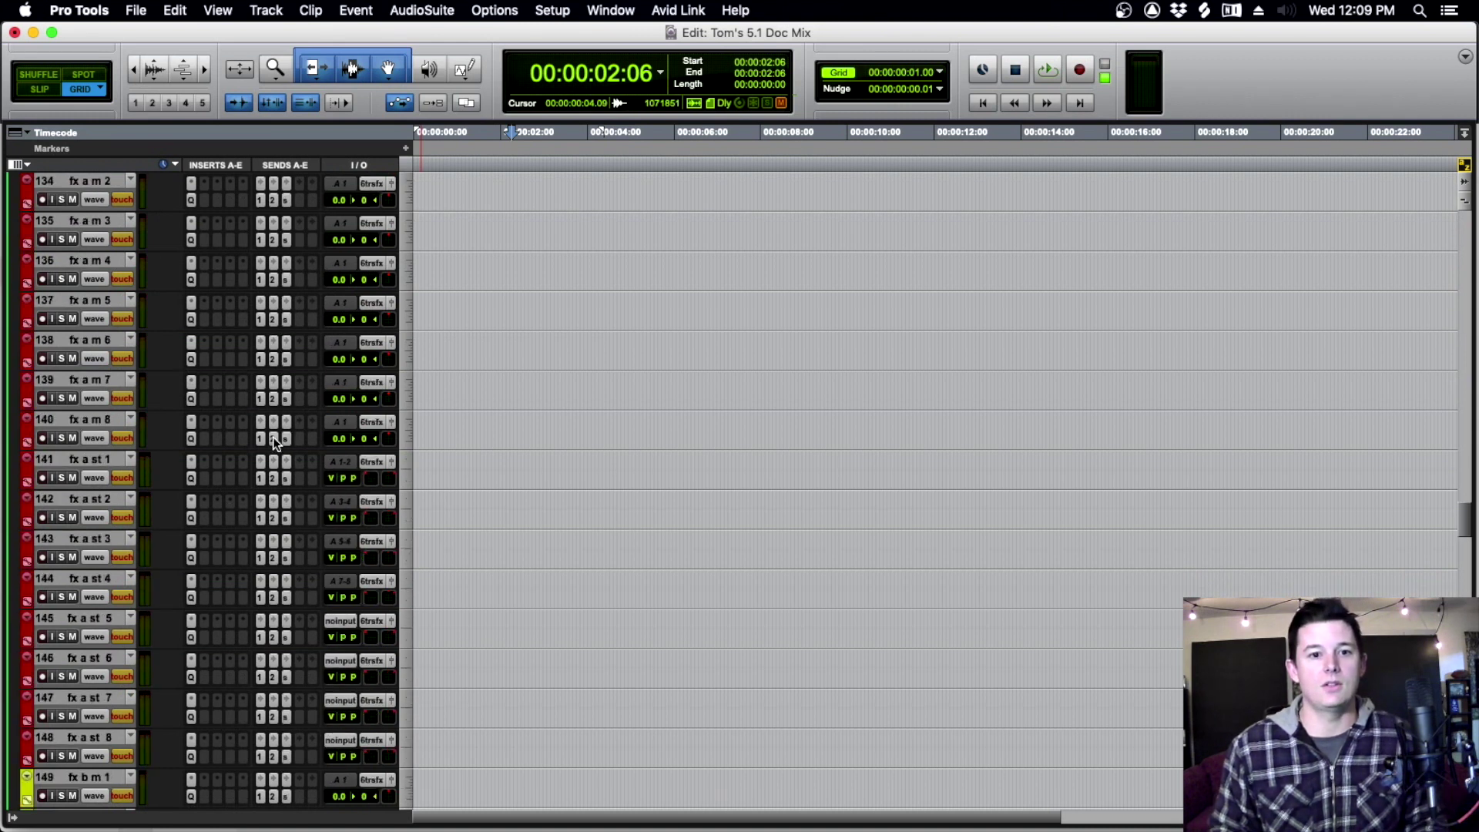
{"action": "scroll", "coordinate": [273, 437], "scroll_direction": "down", "scroll_amount": 10}
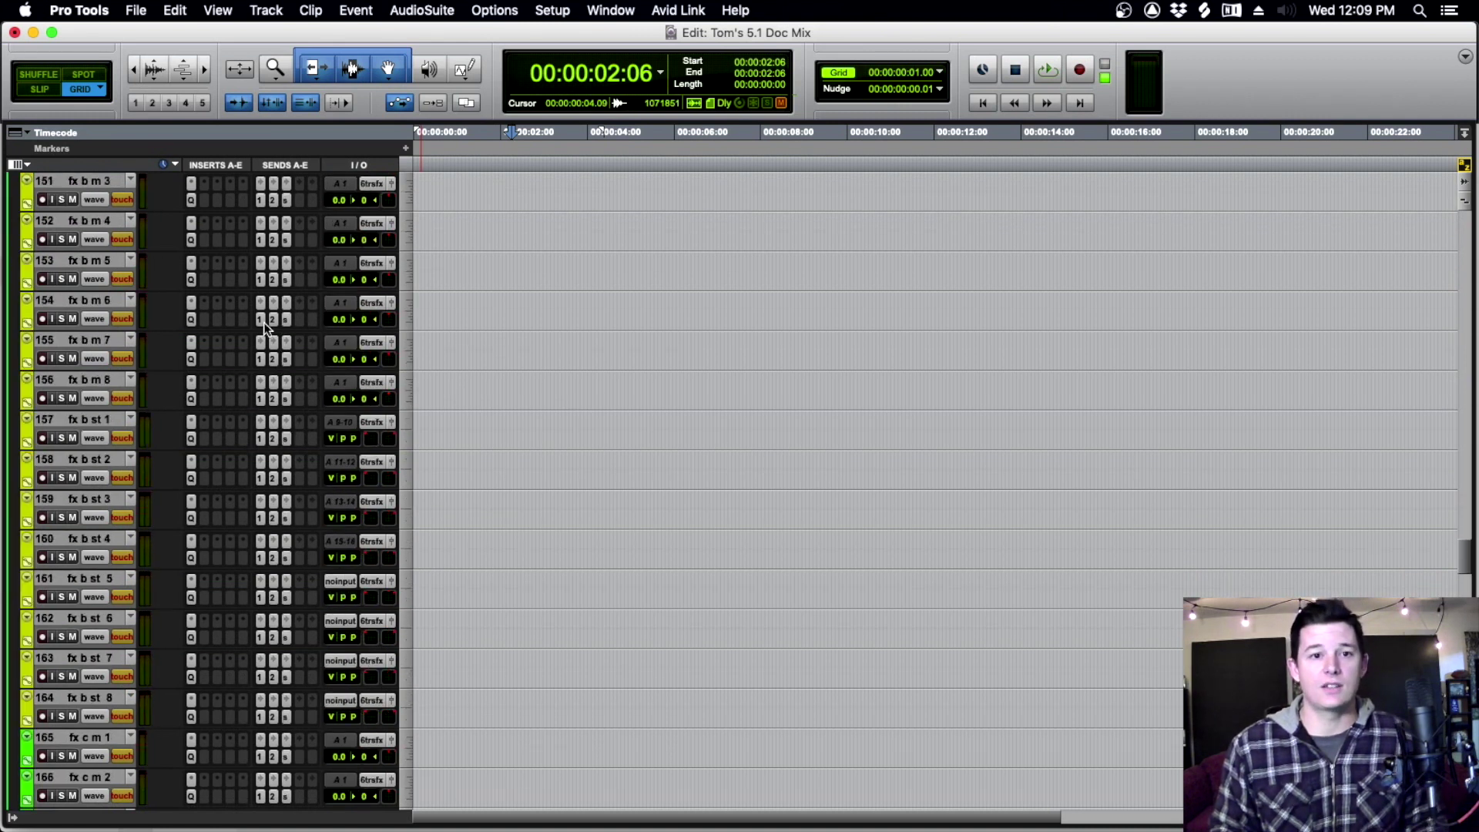
{"action": "scroll", "coordinate": [263, 322], "scroll_direction": "down", "scroll_amount": 3}
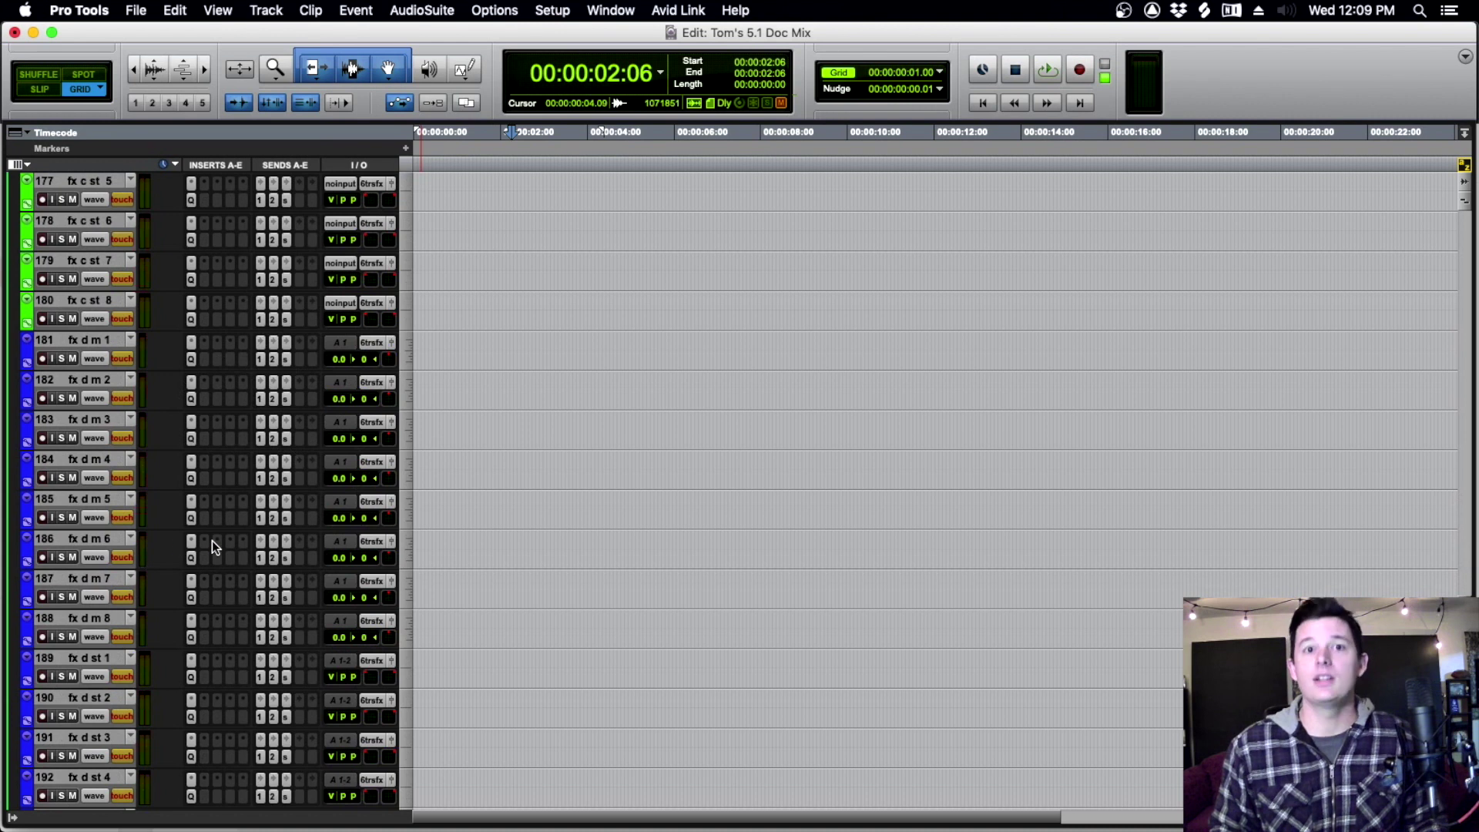
{"action": "scroll", "coordinate": [213, 543], "scroll_direction": "down", "scroll_amount": 12}
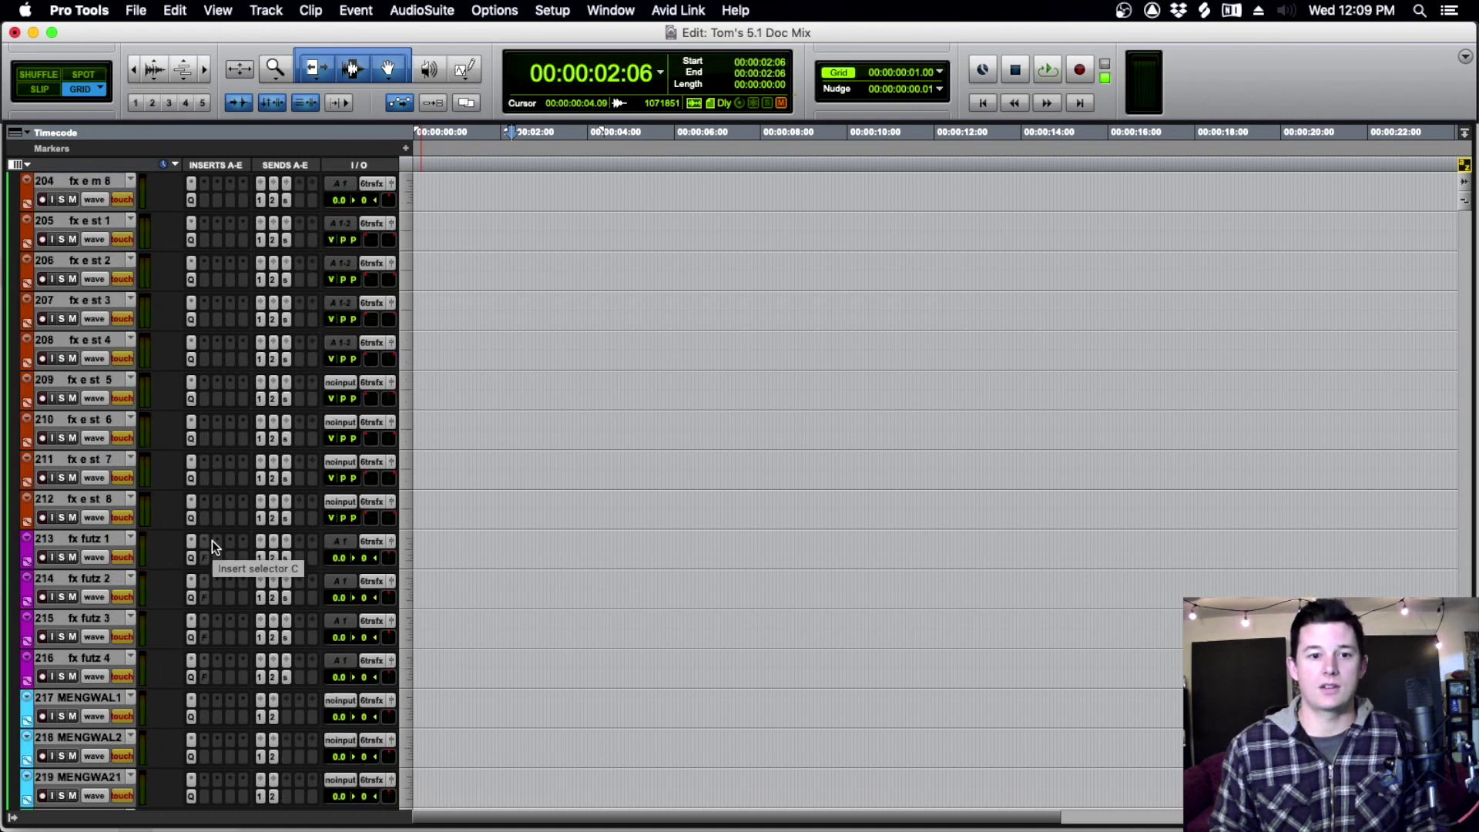
{"action": "scroll", "coordinate": [244, 609], "scroll_direction": "down", "scroll_amount": 3}
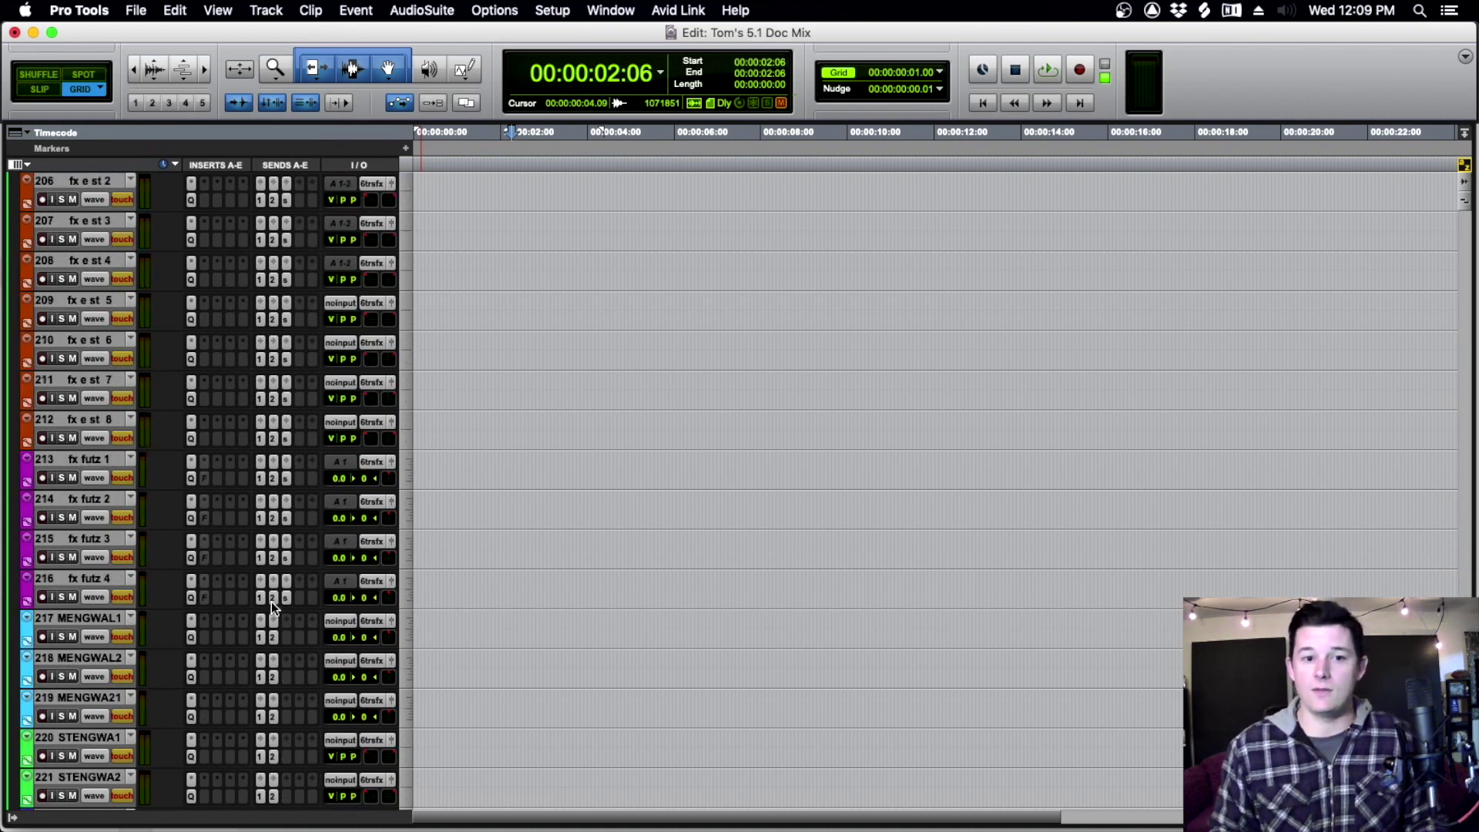
{"action": "scroll", "coordinate": [231, 616], "scroll_direction": "down", "scroll_amount": 7}
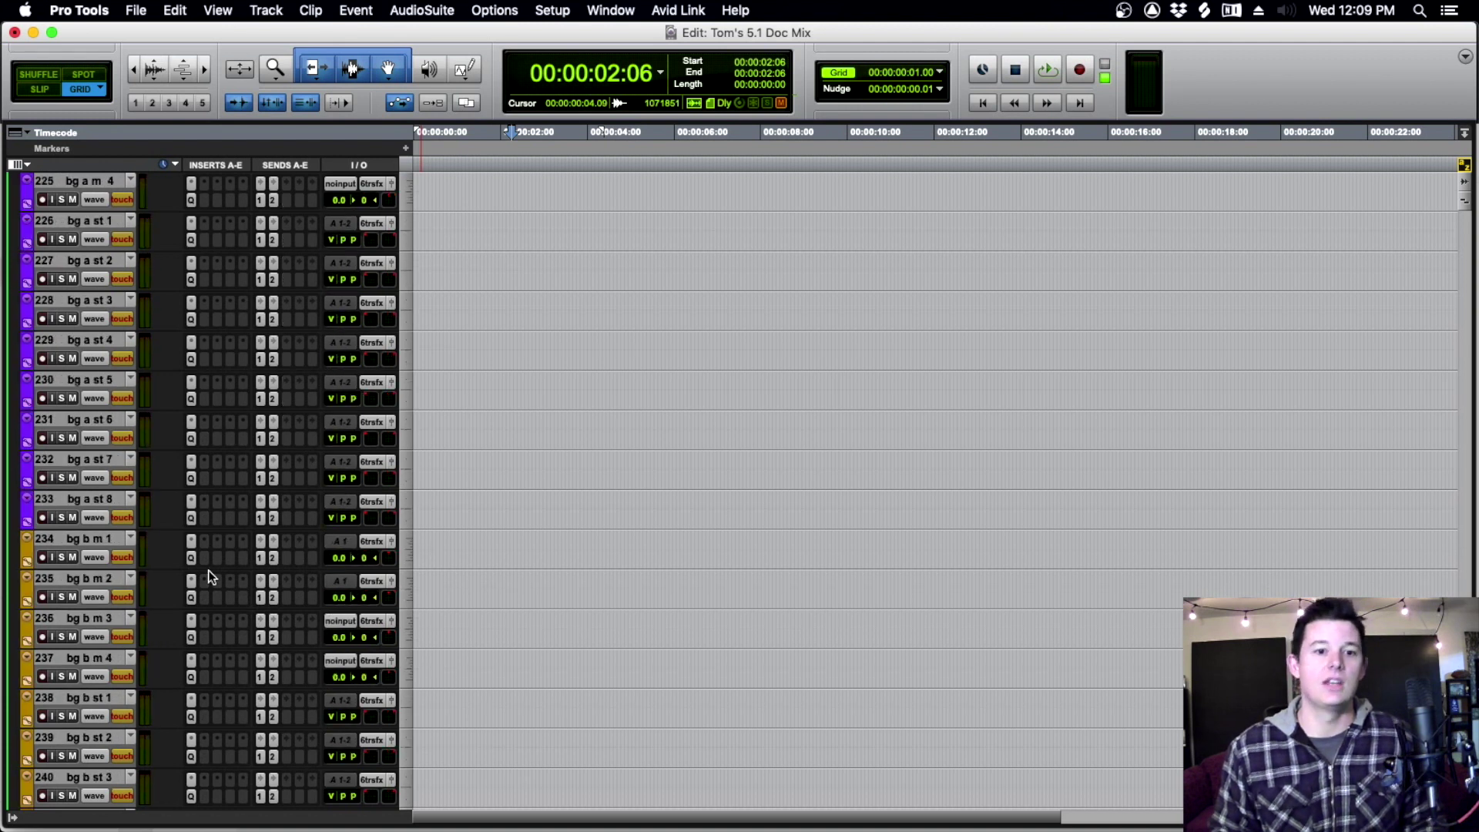
{"action": "scroll", "coordinate": [165, 382], "scroll_direction": "up", "scroll_amount": 4}
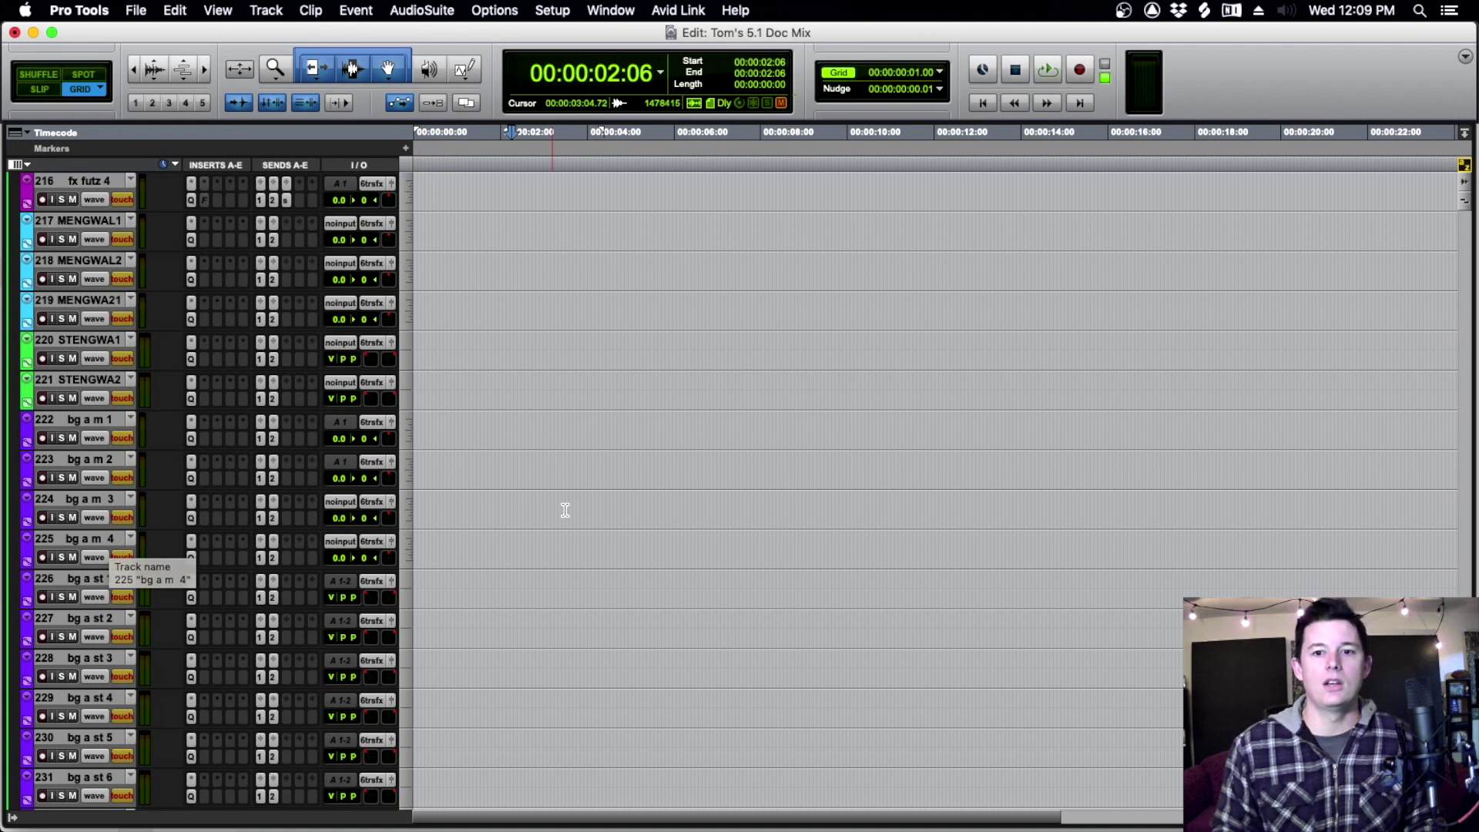
{"action": "left_click_drag", "start_coordinate": [683, 547], "coordinate": [477, 557]}
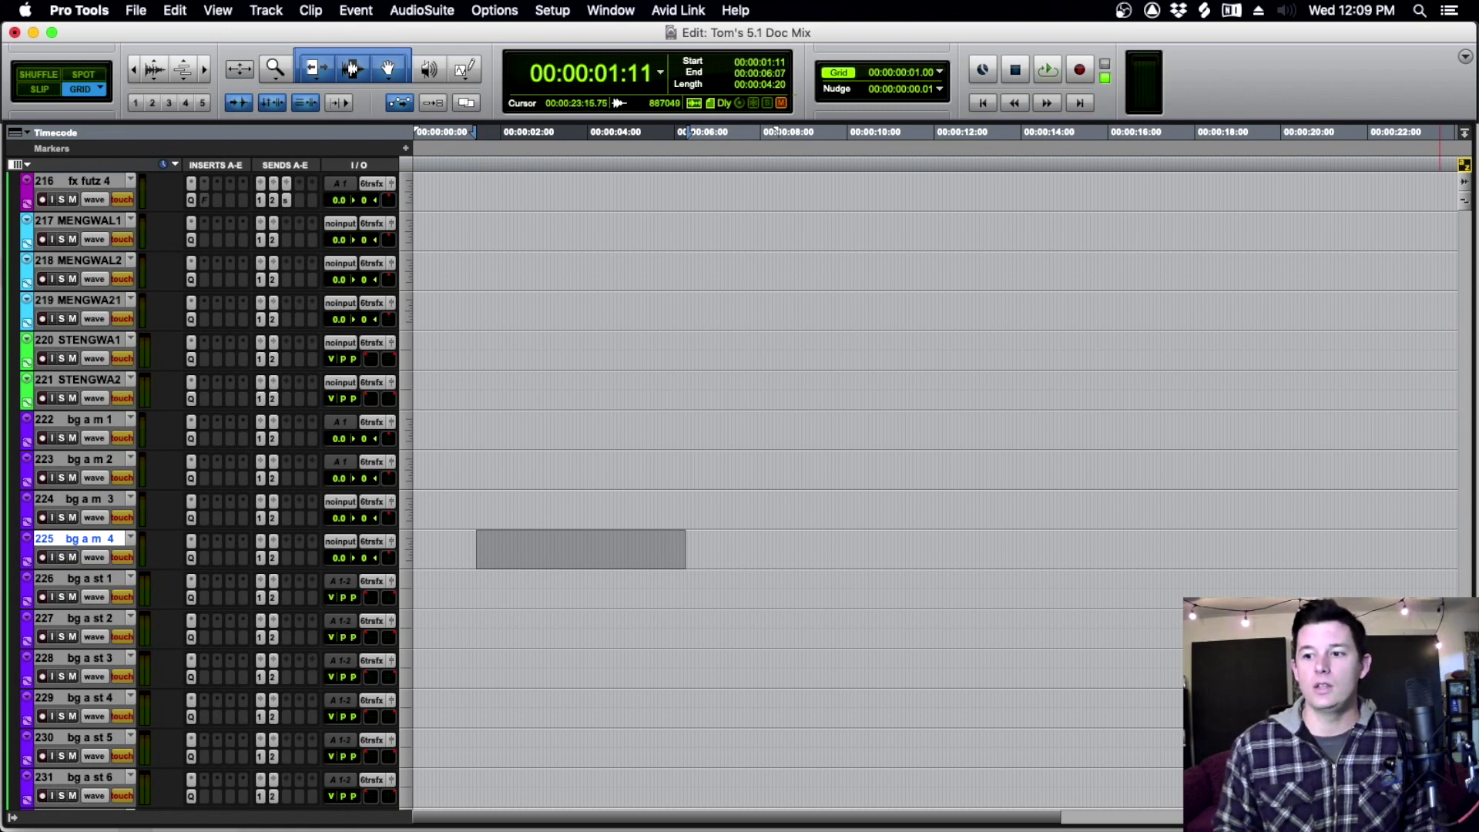
{"action": "scroll", "coordinate": [738, 491], "scroll_direction": "up", "scroll_amount": 1}
{"action": "left_click_drag", "start_coordinate": [1464, 724], "coordinate": [1422, 201]}
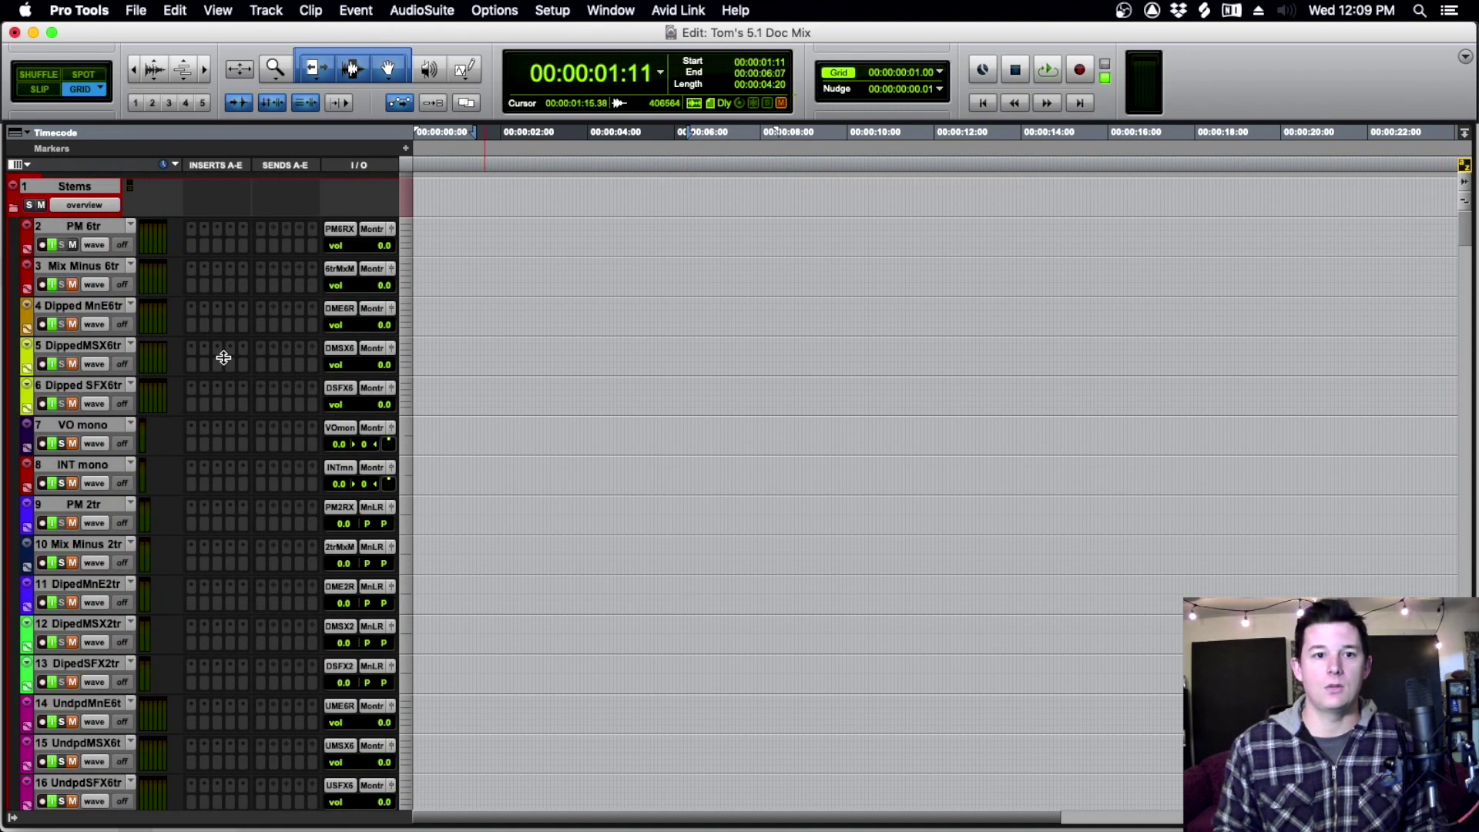
{"action": "double_click", "coordinate": [97, 308]}
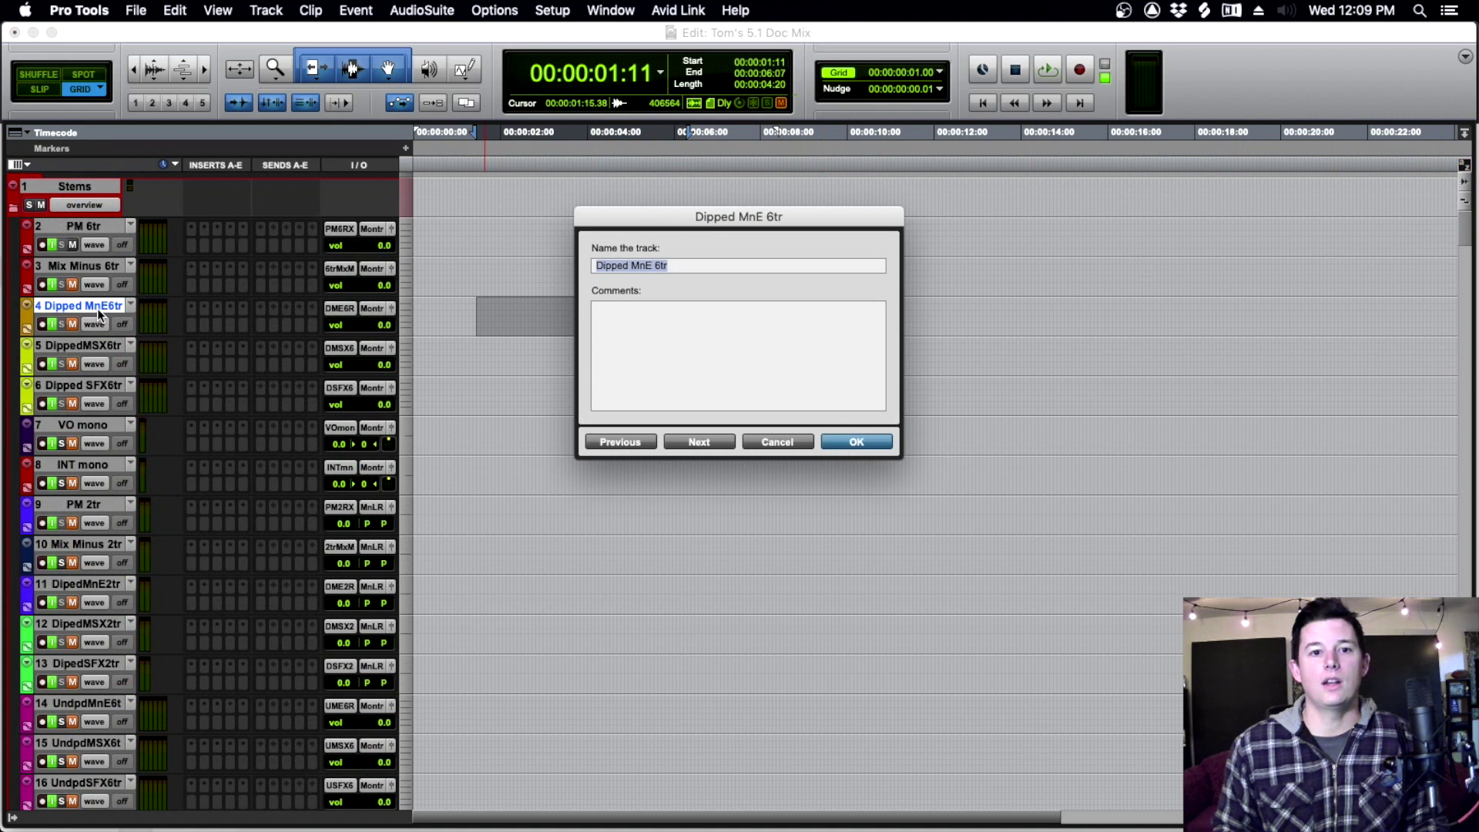
{"action": "left_click", "coordinate": [766, 441]}
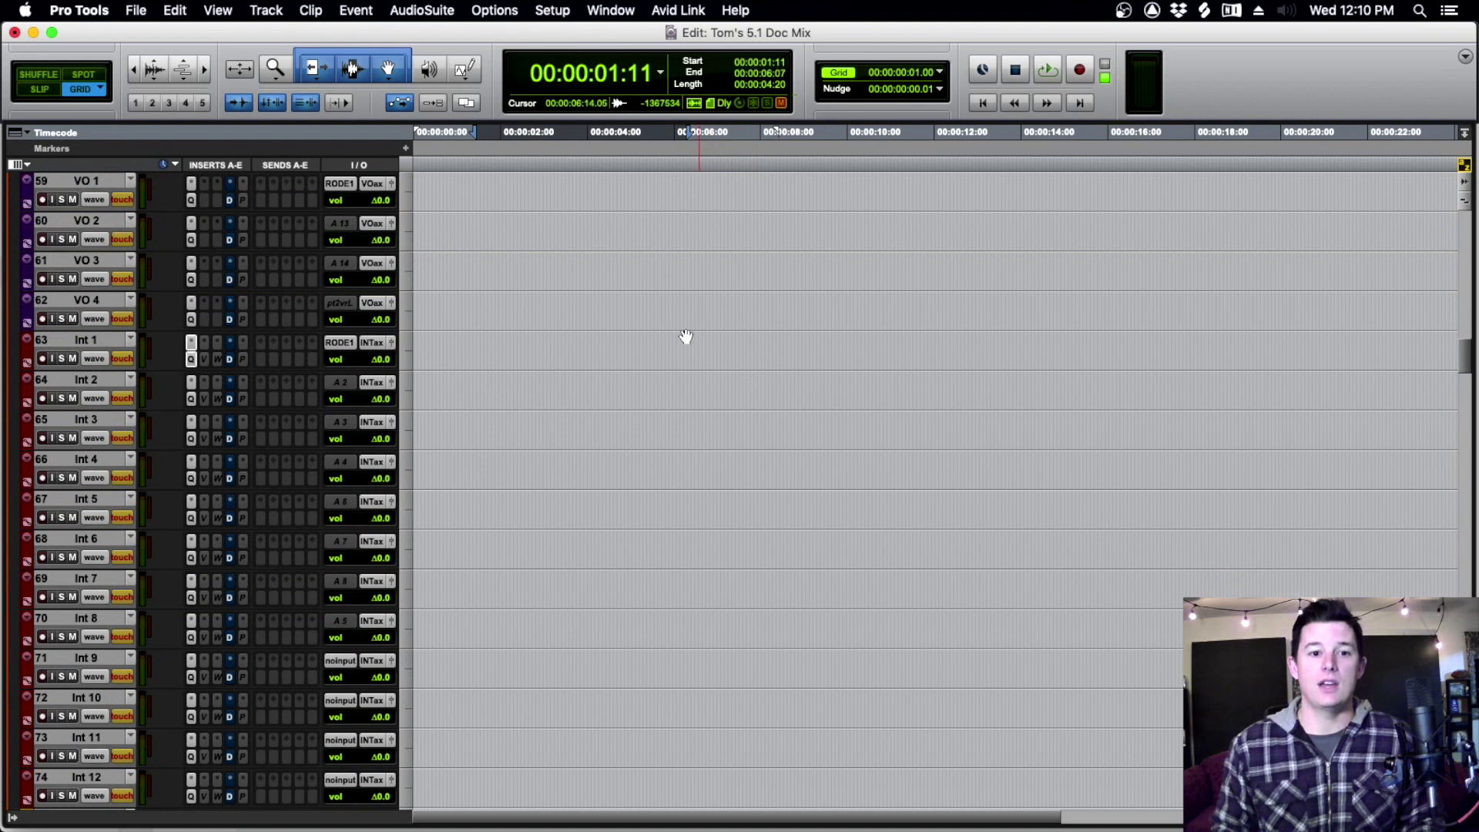
{"action": "scroll", "coordinate": [680, 402], "scroll_direction": "down", "scroll_amount": 5}
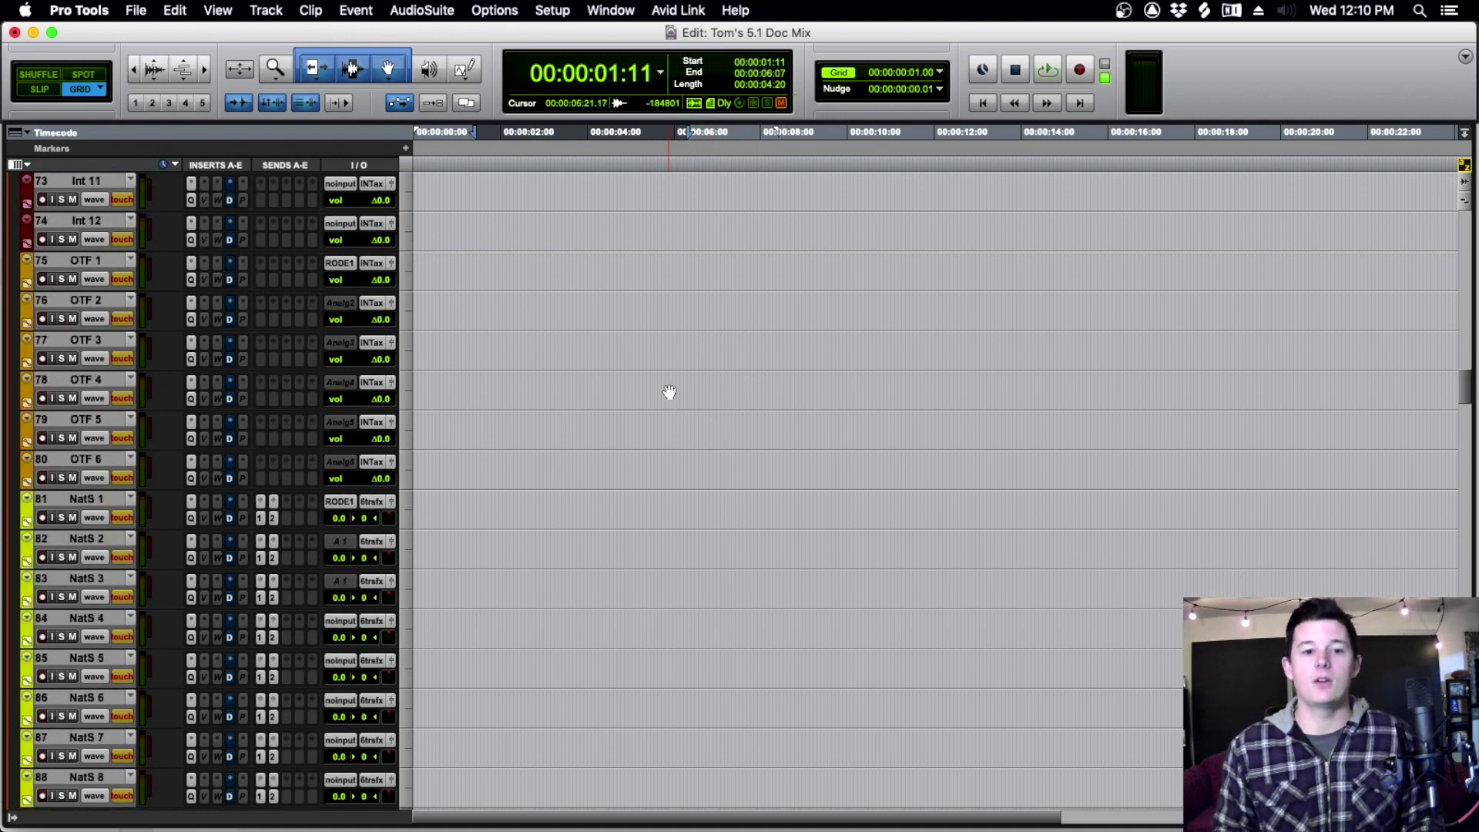
{"action": "scroll", "coordinate": [668, 385], "scroll_direction": "down", "scroll_amount": 10}
{"action": "scroll", "coordinate": [669, 373], "scroll_direction": "down", "scroll_amount": 5}
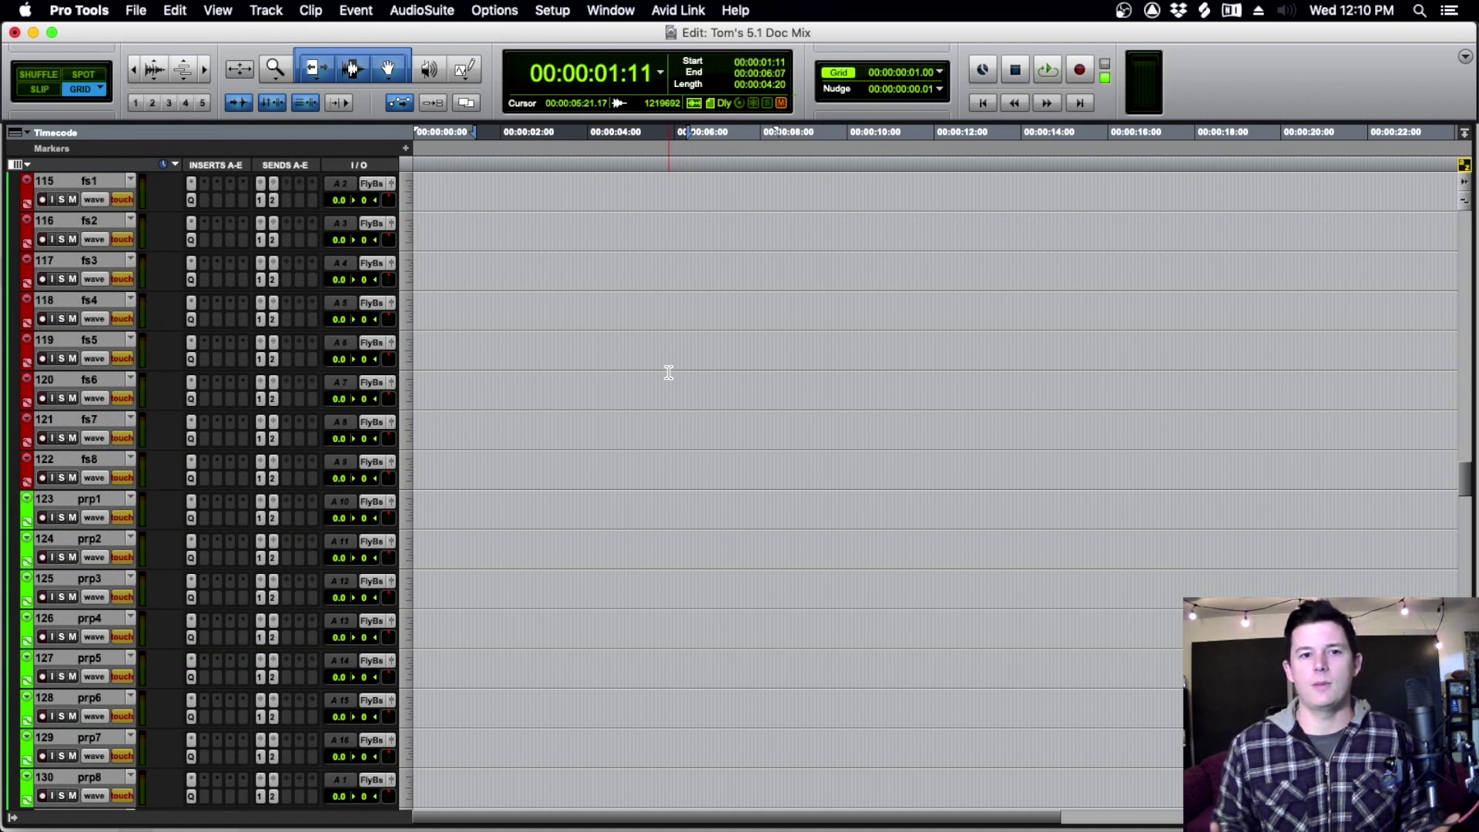
{"action": "scroll", "coordinate": [673, 440], "scroll_direction": "down", "scroll_amount": 6}
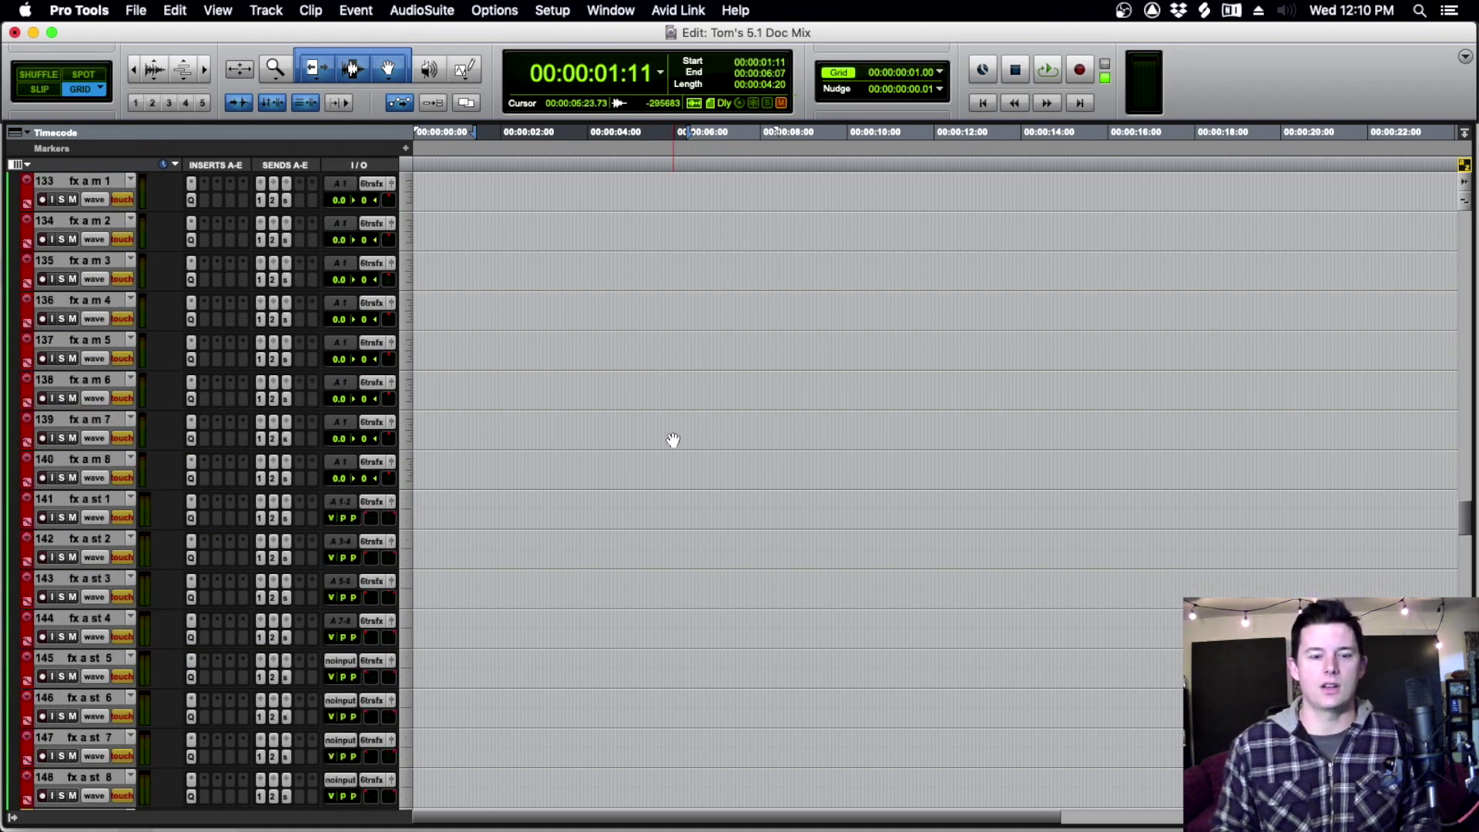
{"action": "left_click_drag", "start_coordinate": [1465, 539], "coordinate": [1464, 223]}
Collapse all folders to the six main ones and clear the time selection.
{"action": "left_click", "coordinate": [121, 308]}
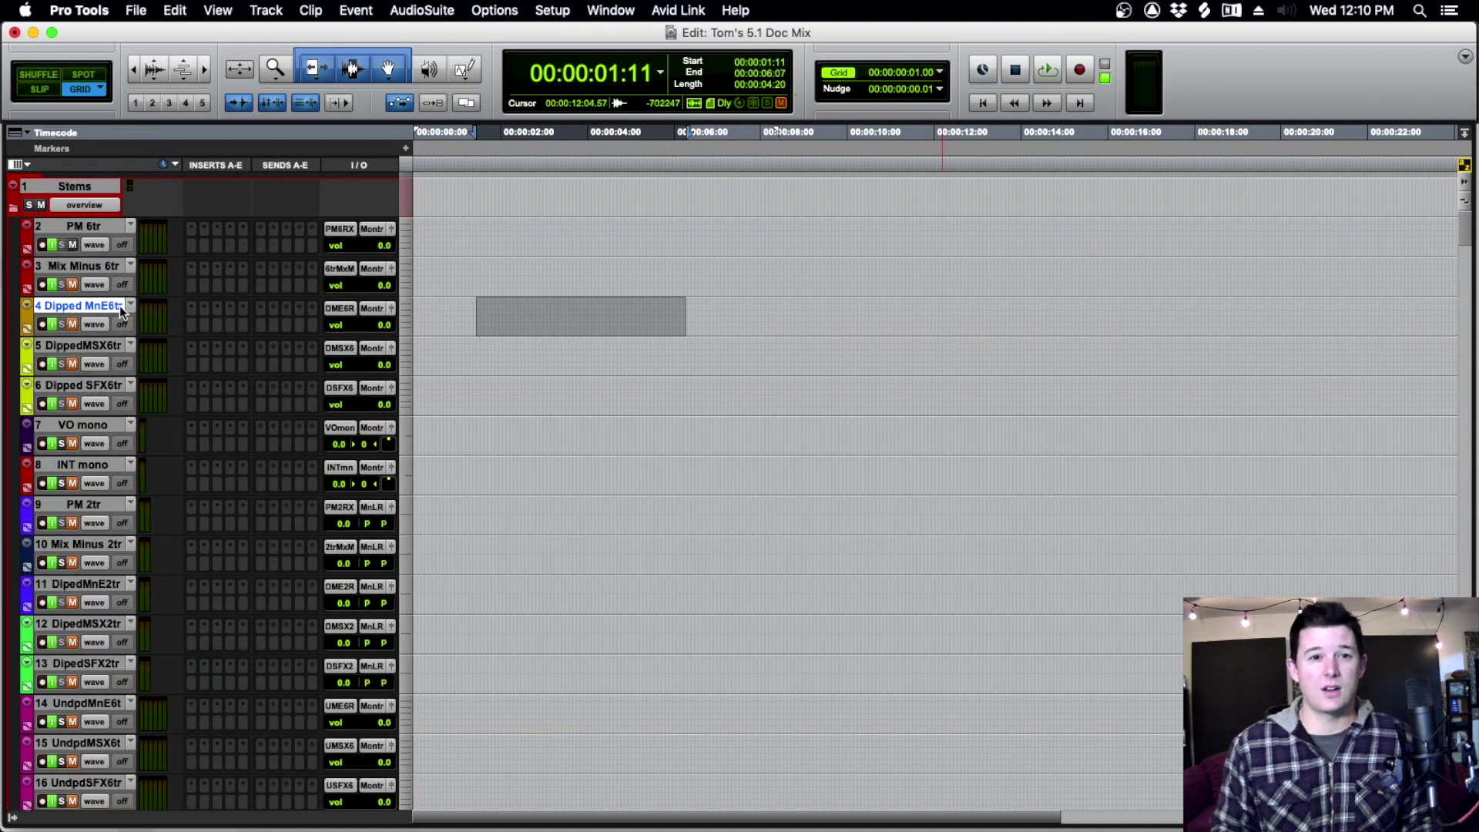
{"action": "left_click", "coordinate": [14, 207], "text": "alt"}
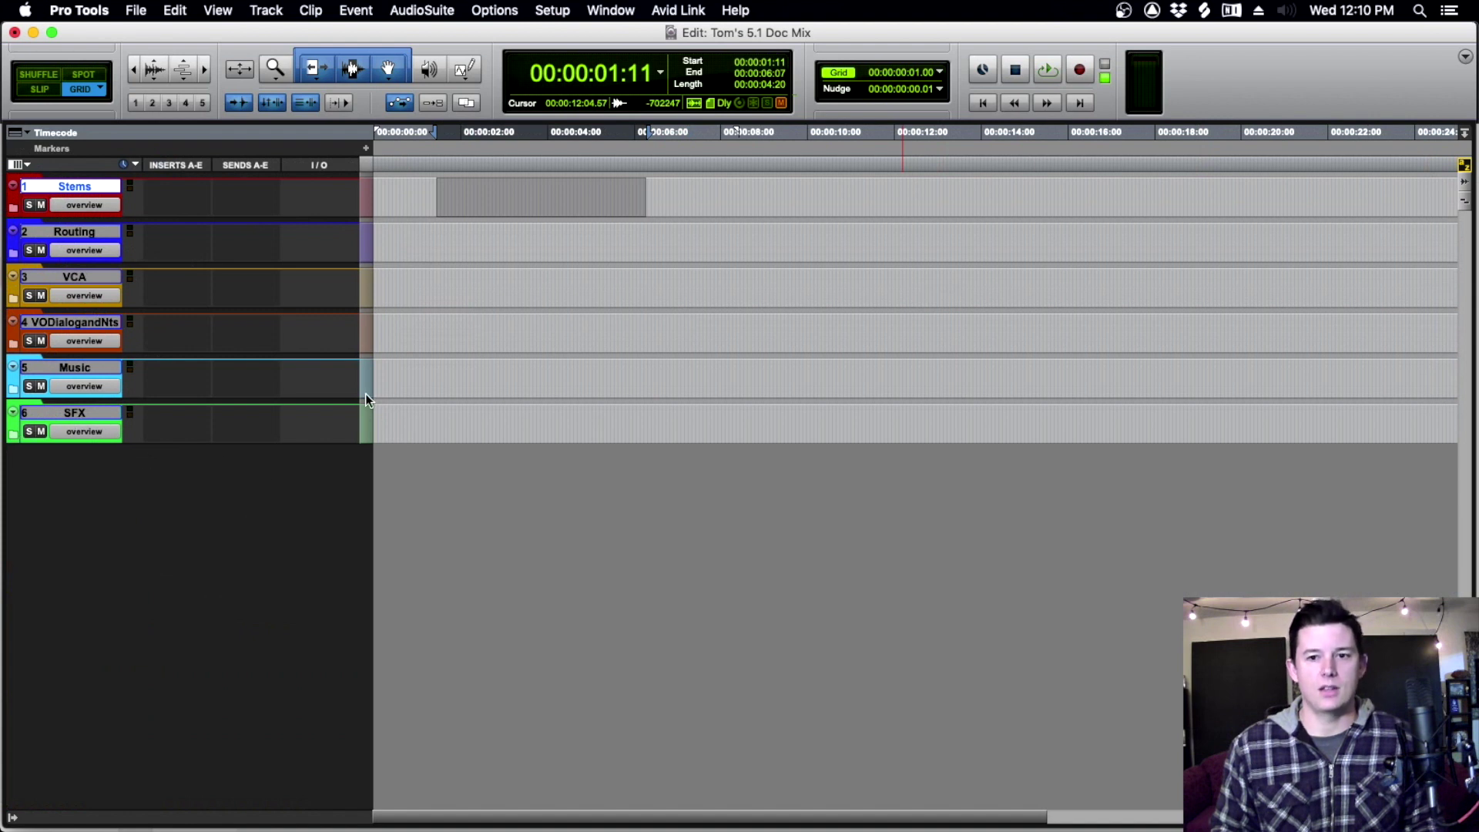
{"action": "left_click", "coordinate": [444, 196]}
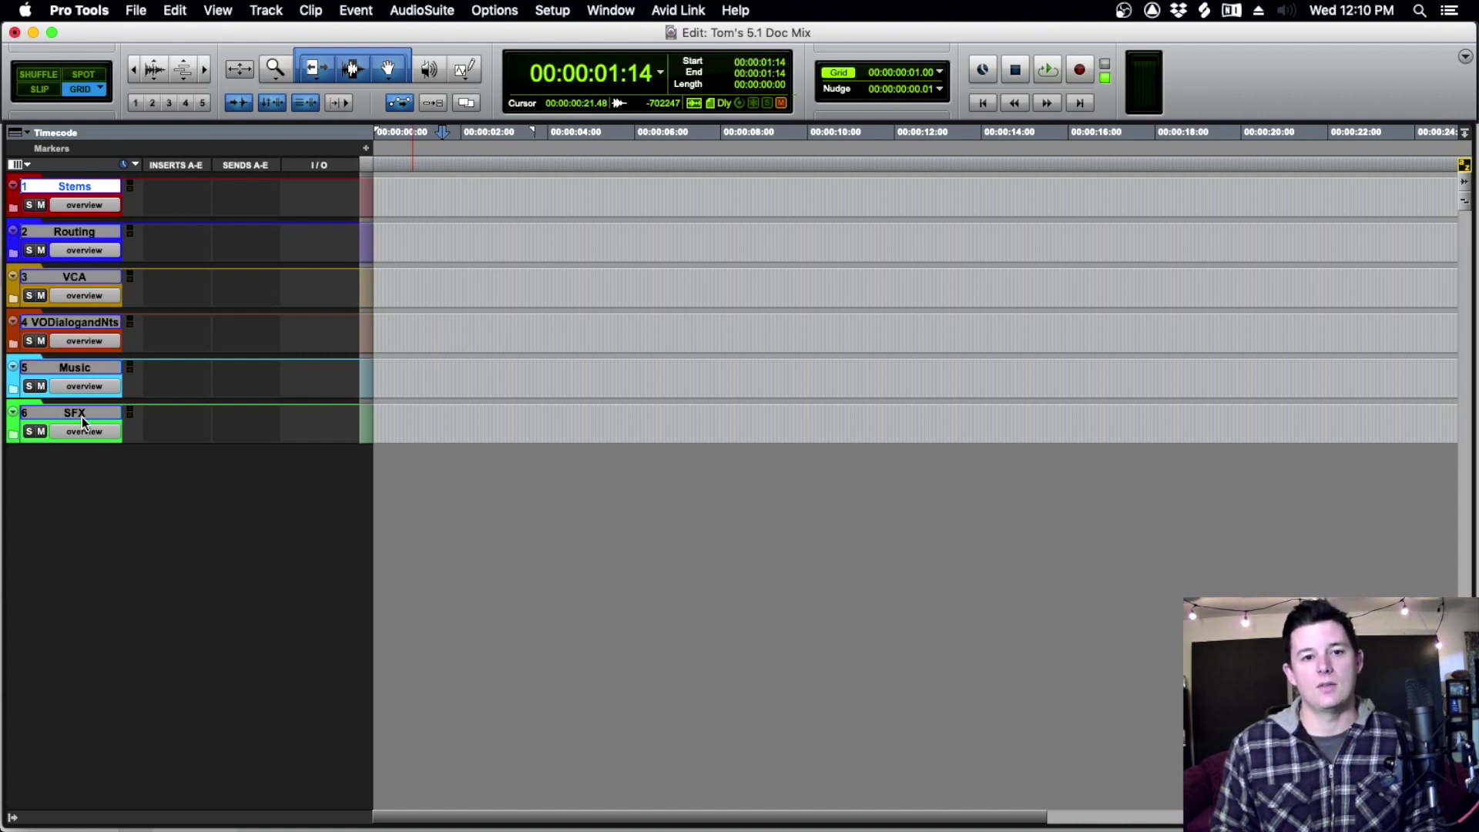
Expand the Stems folder to show its 6-track, mono and 2-track stems.
{"action": "left_click", "coordinate": [14, 208]}
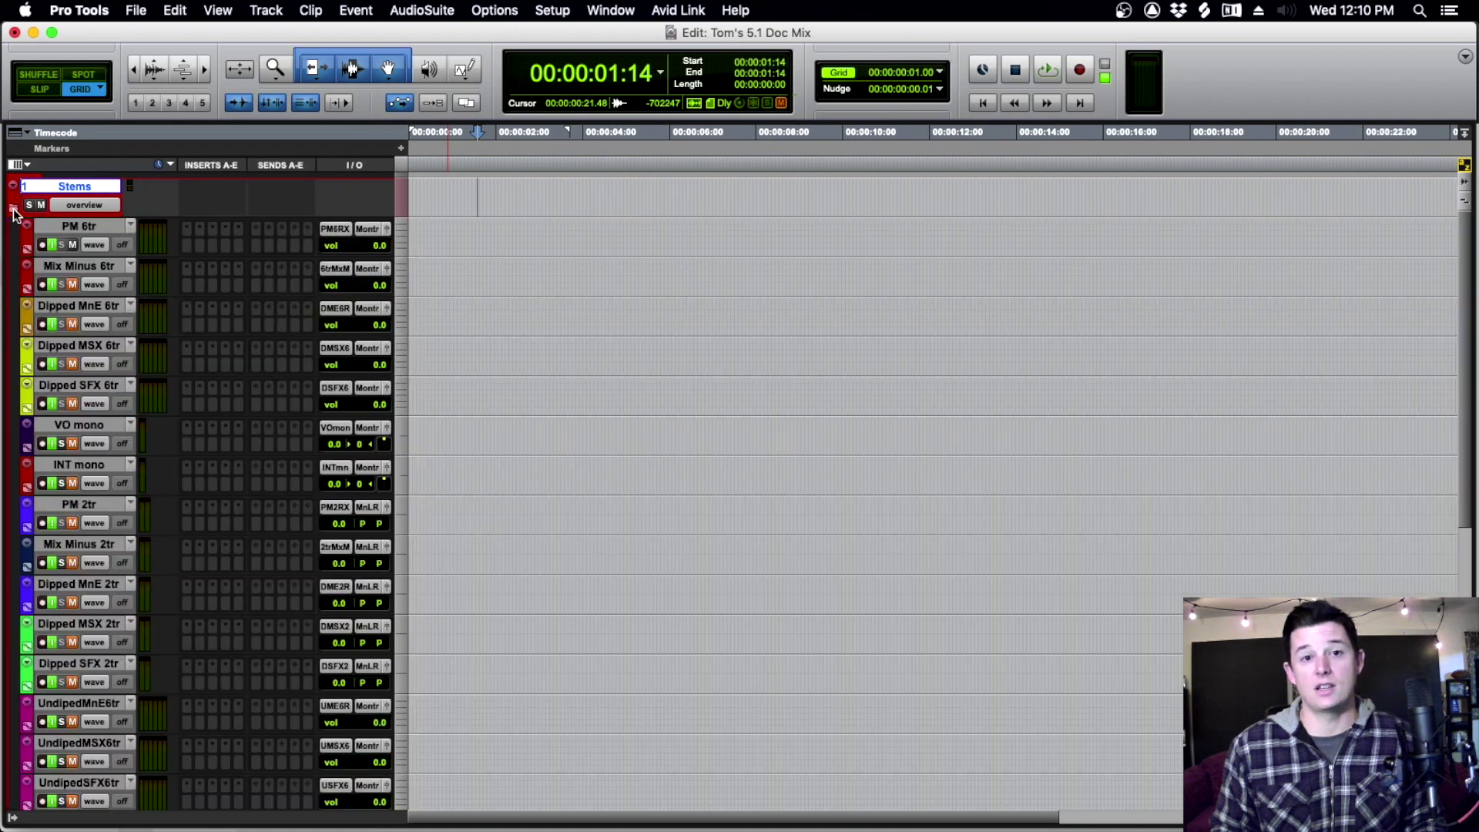
{"action": "scroll", "coordinate": [482, 370], "scroll_direction": "down", "scroll_amount": 5}
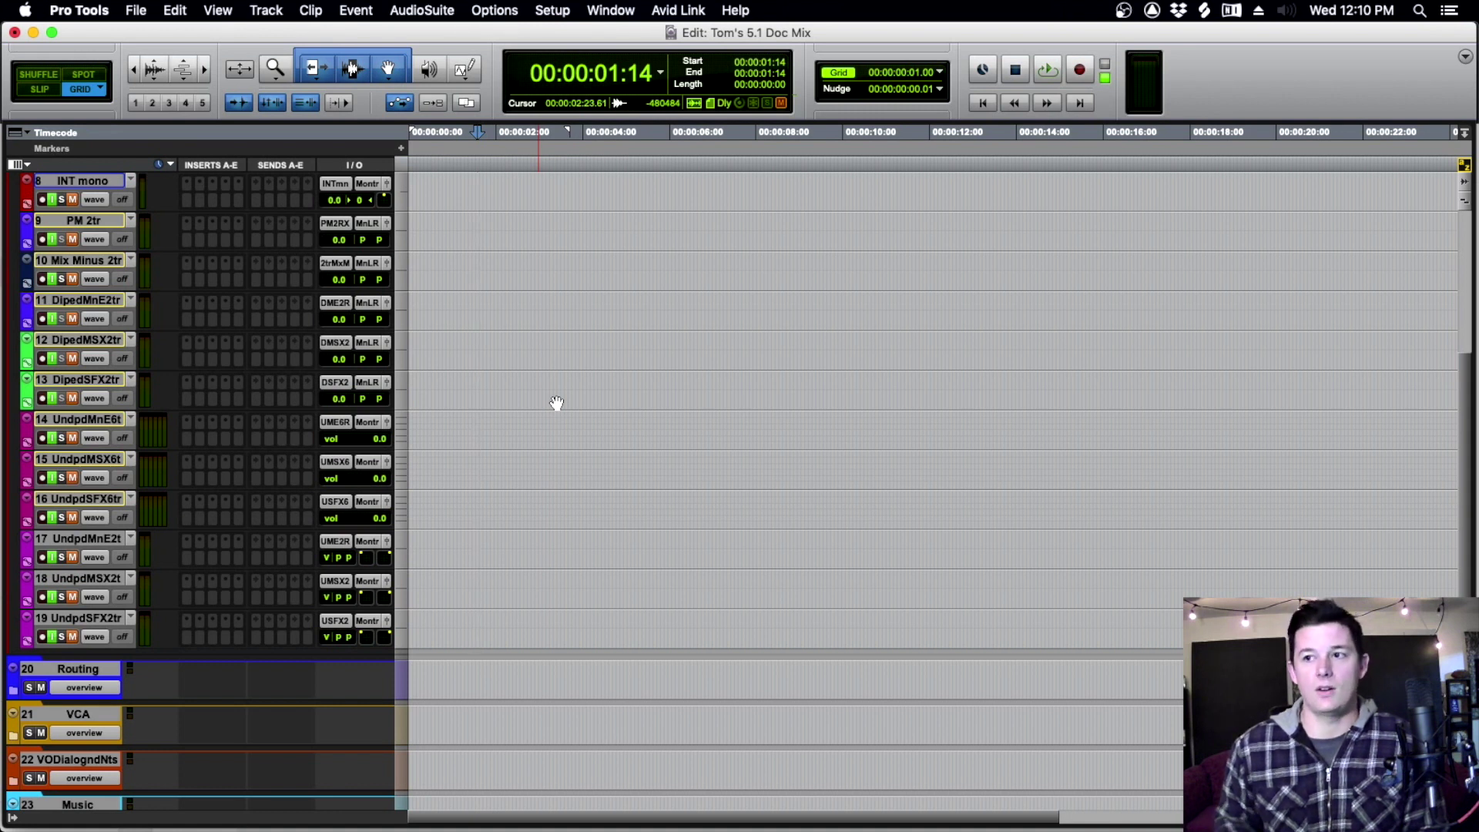
{"action": "scroll", "coordinate": [554, 373], "scroll_direction": "up", "scroll_amount": 5}
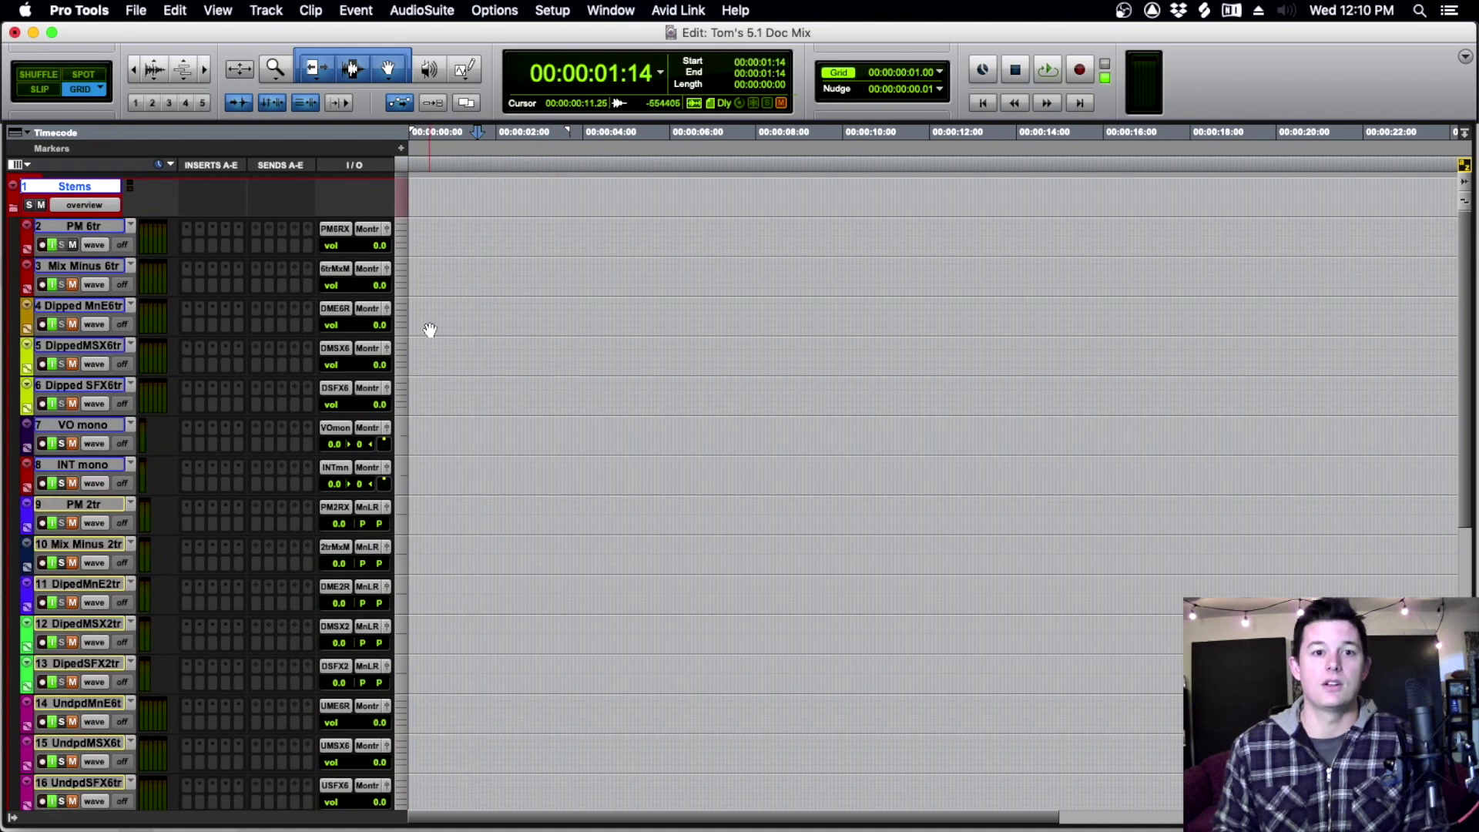